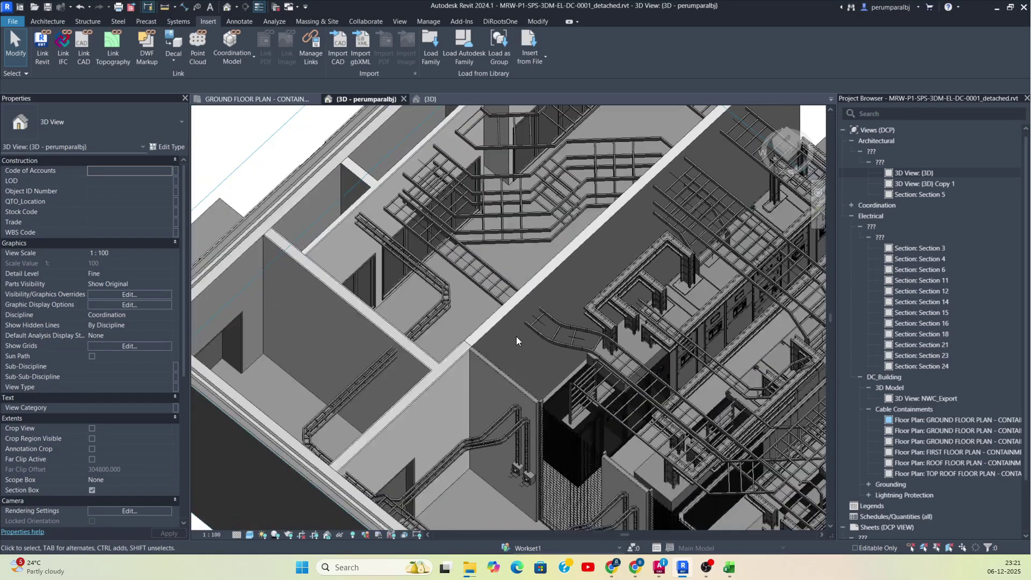
In the ground floor containment plan, duplicate the Cable Ladder POWER cable tray type as Cable Ladder MV-1
{"action": "left_click", "coordinate": [257, 99]}
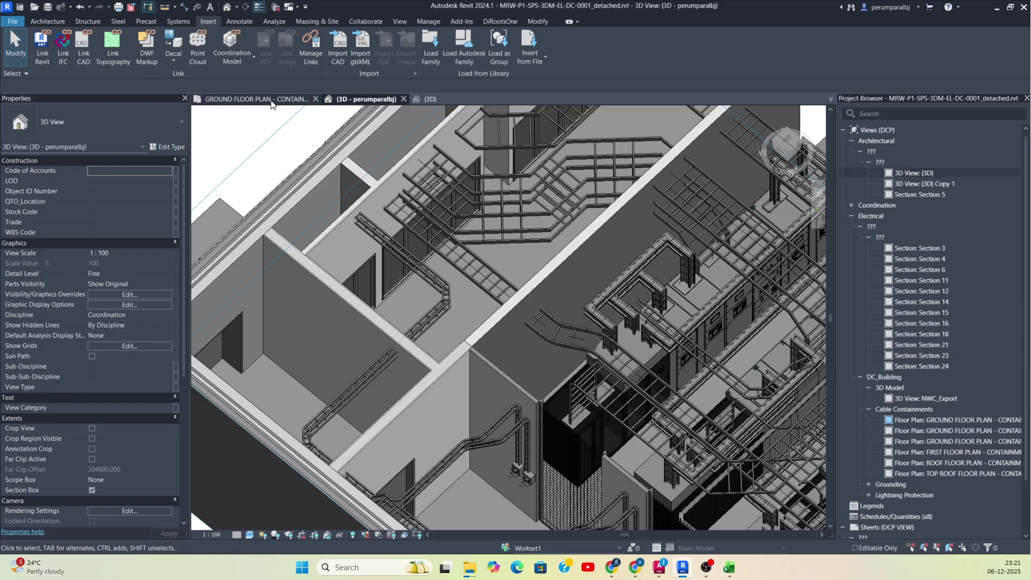
{"action": "scroll", "coordinate": [362, 220], "scroll_direction": "up", "scroll_amount": 4}
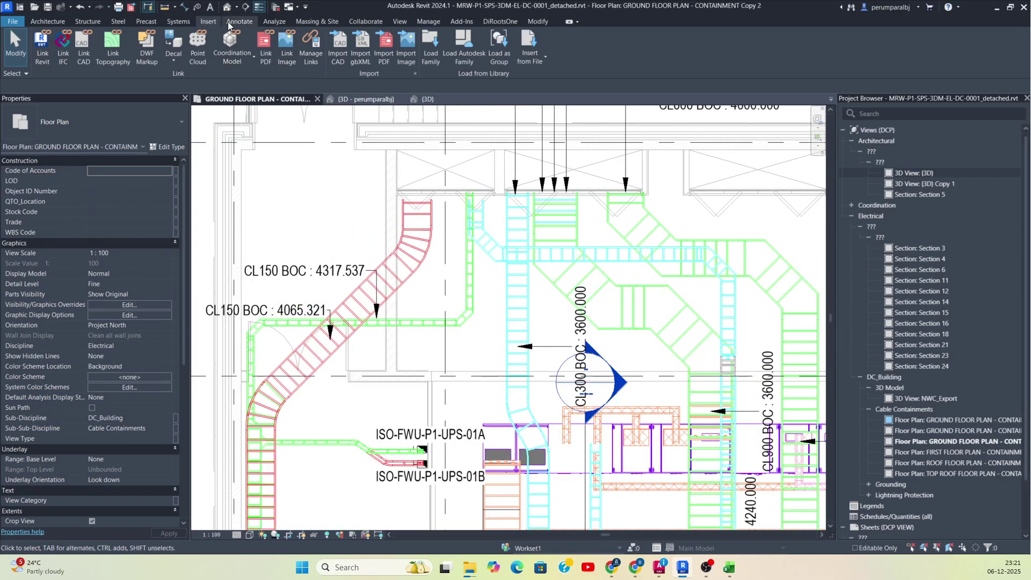
{"action": "left_click", "coordinate": [172, 23]}
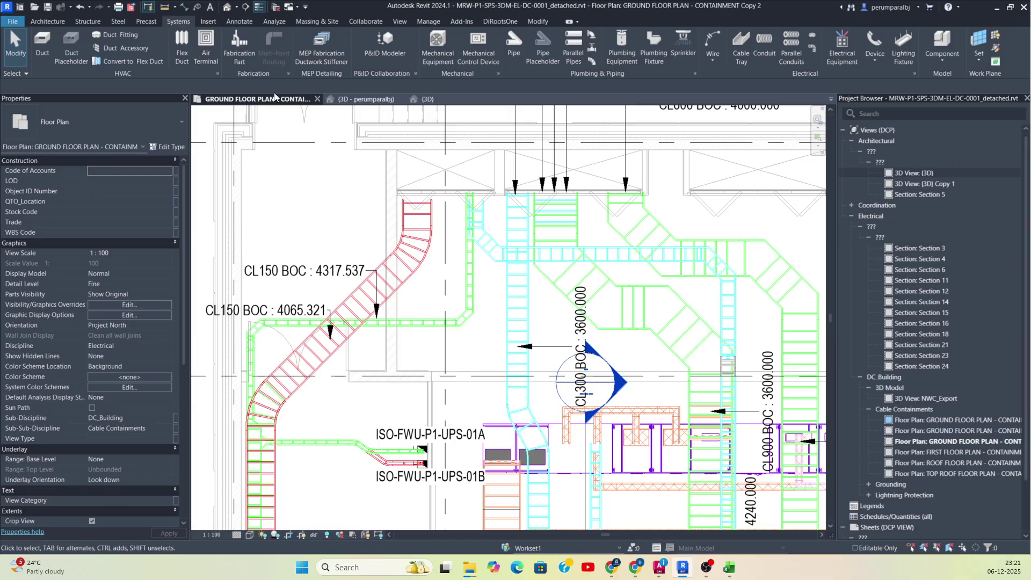
{"action": "left_click", "coordinate": [744, 46]}
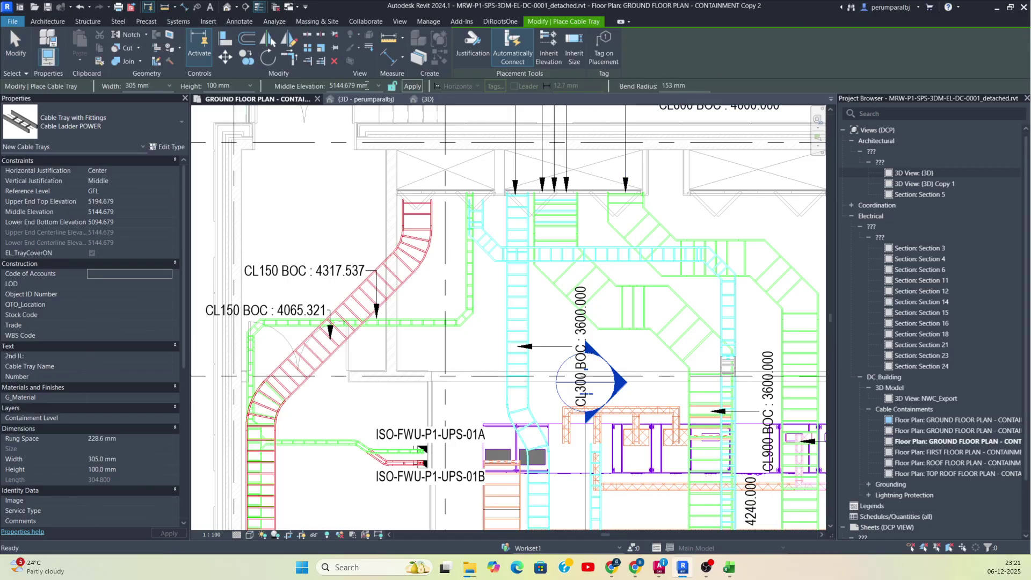
{"action": "left_click", "coordinate": [88, 114]}
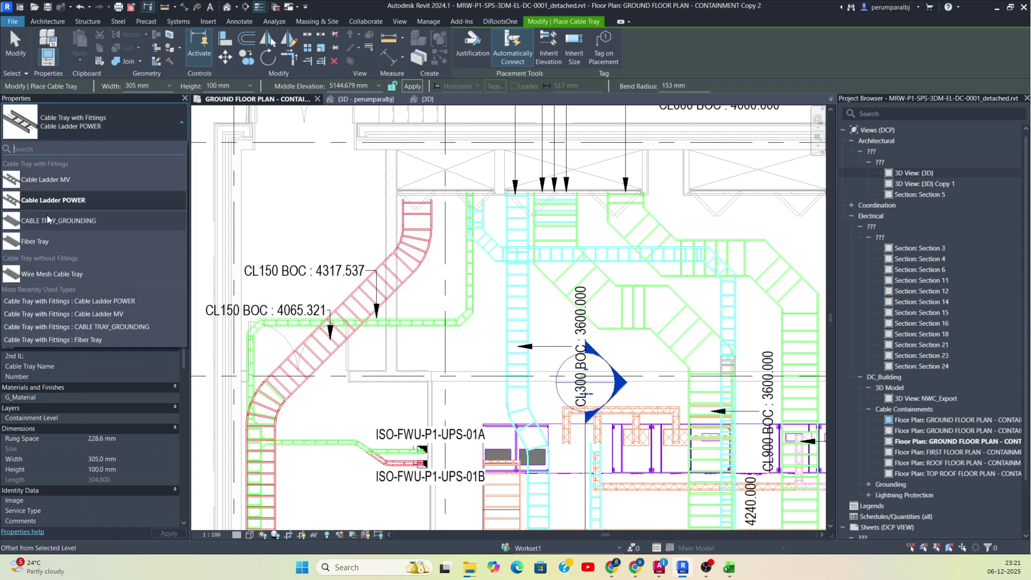
{"action": "left_click", "coordinate": [135, 132]}
{"action": "left_click", "coordinate": [176, 147]}
{"action": "left_click", "coordinate": [168, 146]}
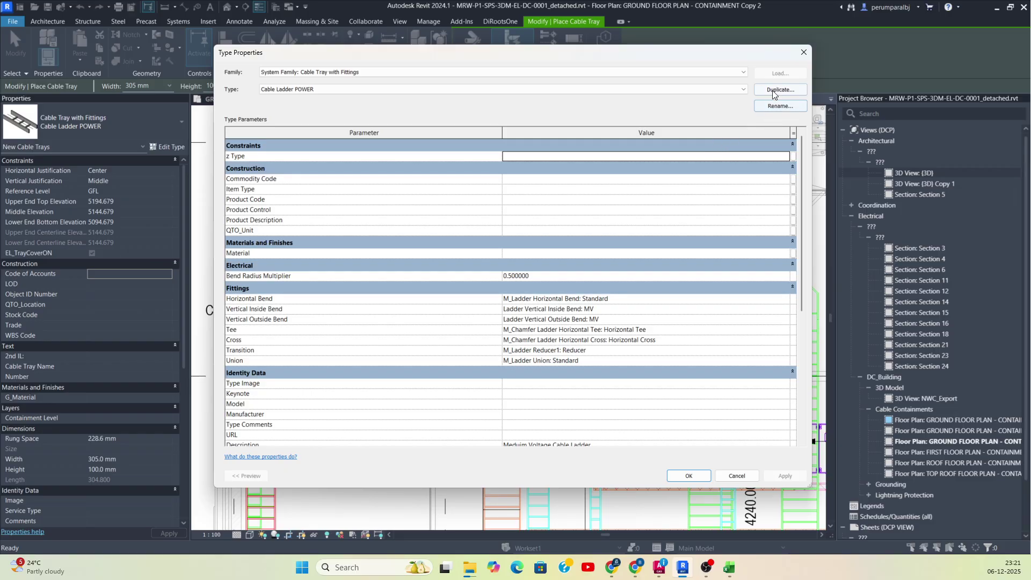
{"action": "left_click", "coordinate": [775, 90]}
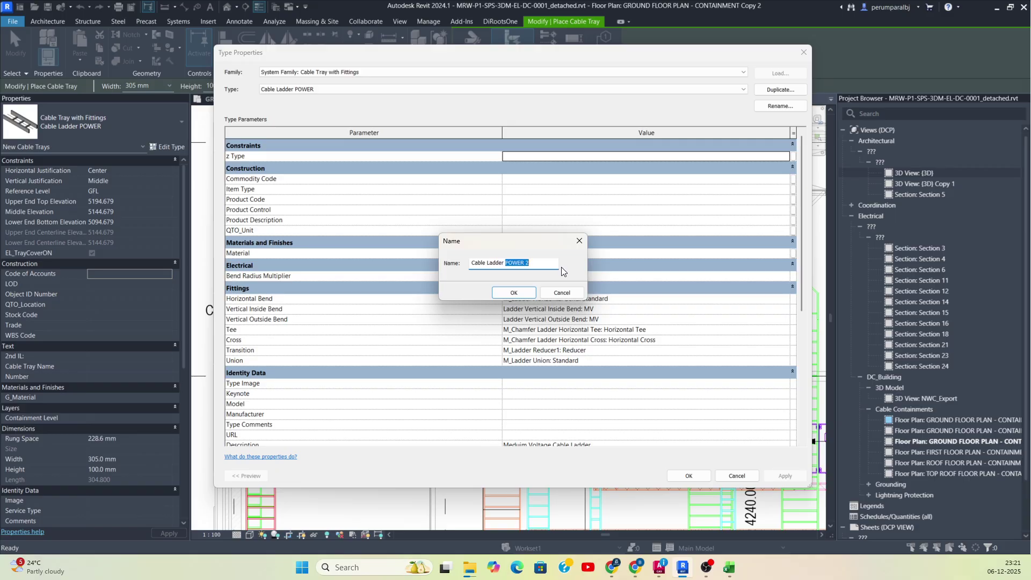
{"action": "type", "text": "MV-1"}
{"action": "left_click", "coordinate": [518, 295]}
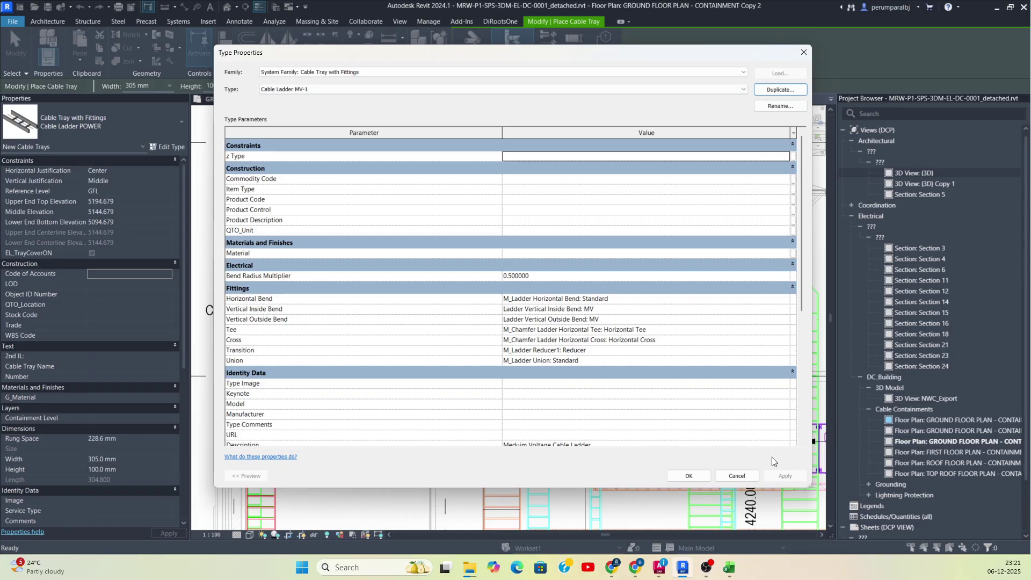
{"action": "left_click", "coordinate": [682, 479]}
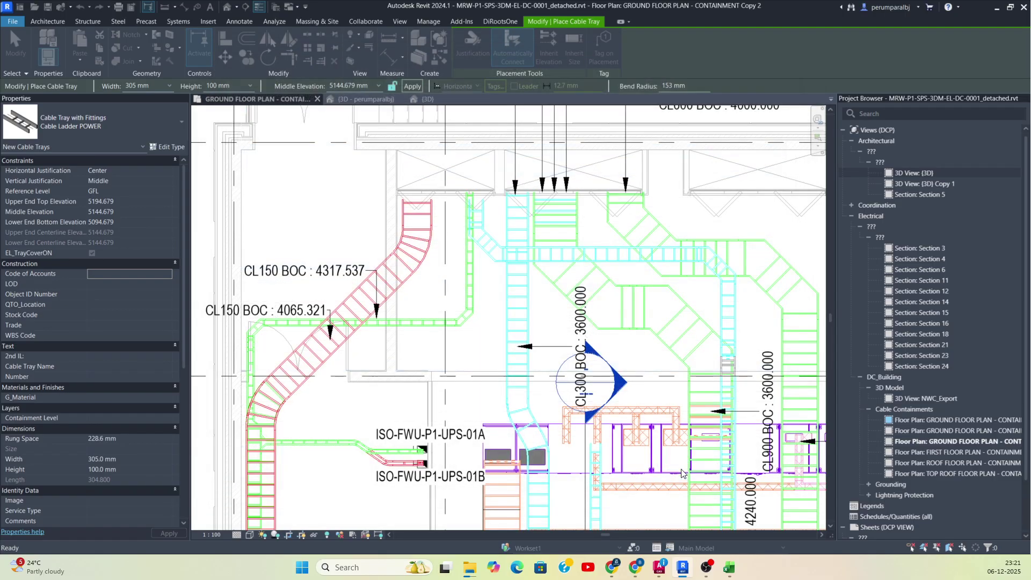
Draw an L-shaped Cable Ladder MV-1 run with a 90° bend in the empty room beside the red cable ladder
{"action": "left_click", "coordinate": [321, 172]}
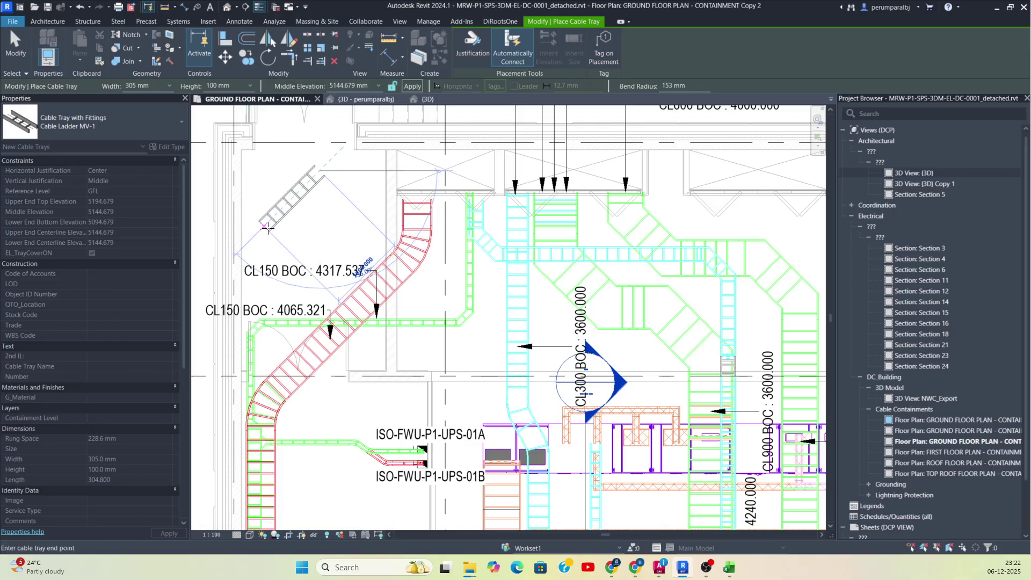
{"action": "left_click", "coordinate": [317, 234]}
{"action": "left_click", "coordinate": [251, 234]}
{"action": "key", "text": "Escape"}
{"action": "key", "text": "Escape"}
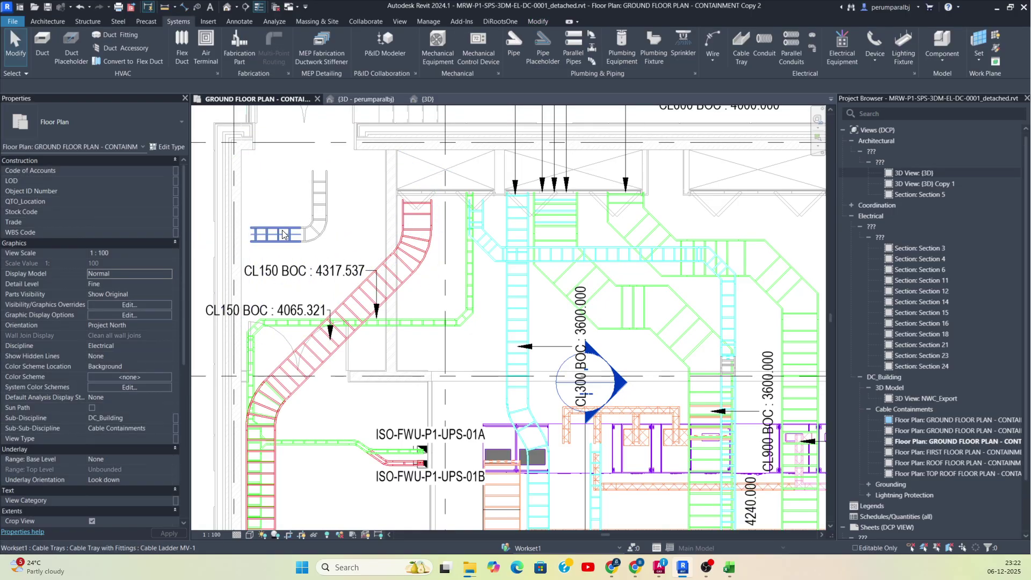
Delete the whole connected L-shaped ladder run, including its bend
{"action": "left_click", "coordinate": [322, 192]}
{"action": "key", "text": "Tab"}
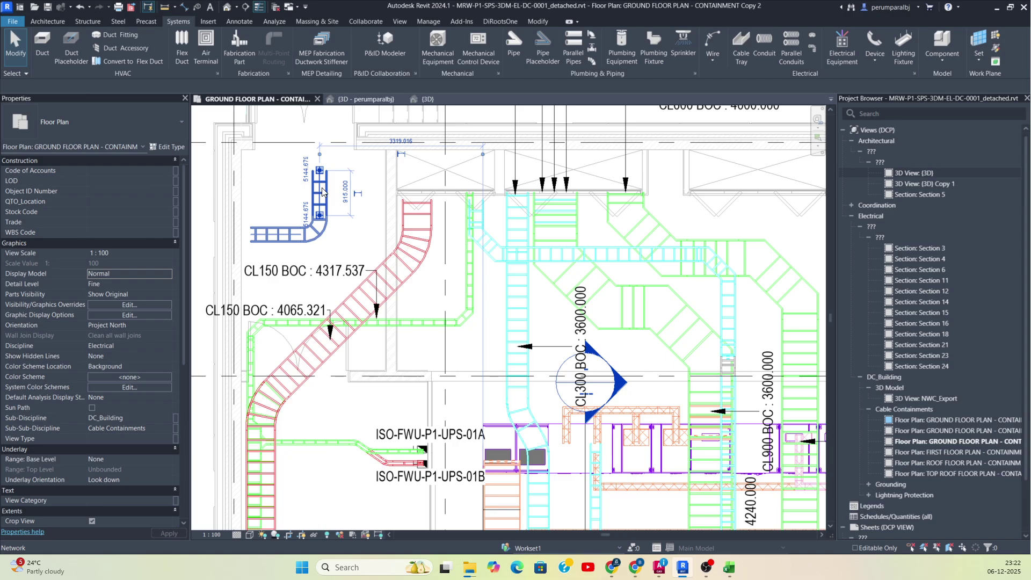
{"action": "key", "text": "Delete"}
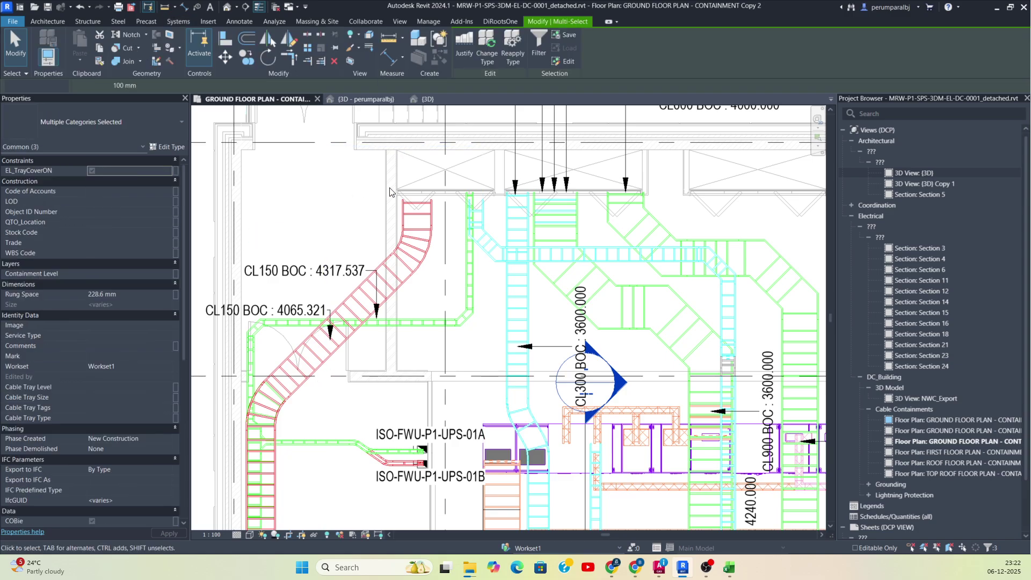
Examine the red cable ladder's route through the ground floor plan and its start at the panels by the outer wall
{"action": "scroll", "coordinate": [376, 202], "scroll_direction": "down", "scroll_amount": 2}
{"action": "middle_click_drag", "start_coordinate": [360, 234], "coordinate": [379, 300]}
{"action": "middle_click_drag", "start_coordinate": [435, 227], "coordinate": [378, 278]}
{"action": "scroll", "coordinate": [369, 346], "scroll_direction": "up", "scroll_amount": 1}
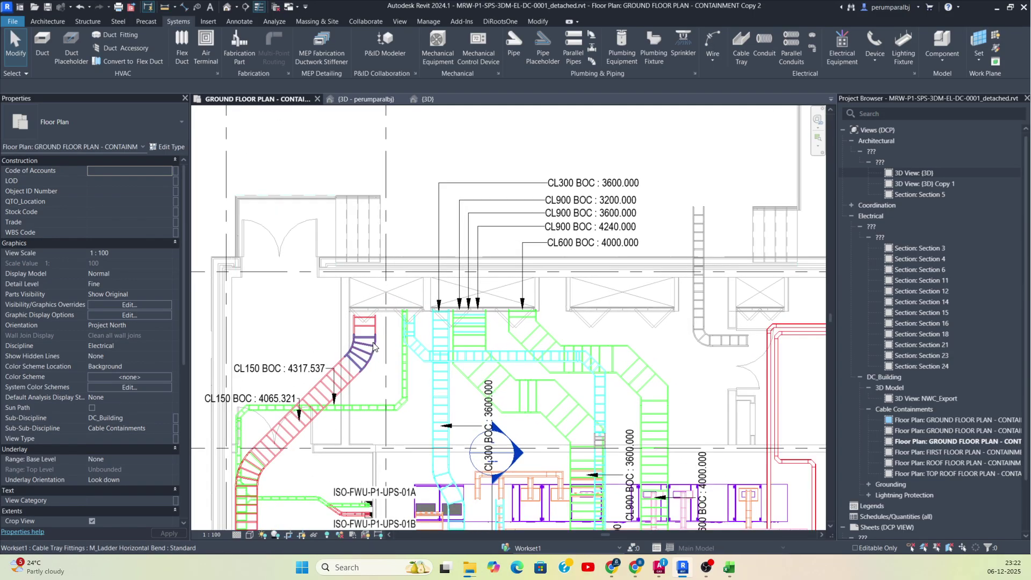
{"action": "middle_click_drag", "start_coordinate": [371, 347], "coordinate": [472, 254]}
{"action": "scroll", "coordinate": [473, 250], "scroll_direction": "down", "scroll_amount": 3}
{"action": "middle_click_drag", "start_coordinate": [405, 316], "coordinate": [395, 249]}
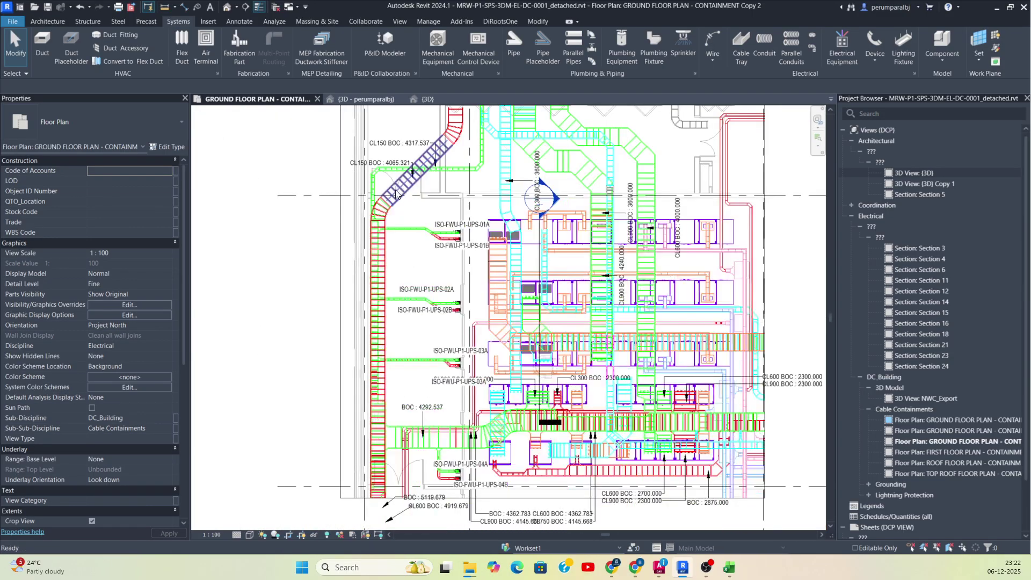
{"action": "middle_click_drag", "start_coordinate": [389, 329], "coordinate": [389, 427]}
{"action": "scroll", "coordinate": [459, 264], "scroll_direction": "up", "scroll_amount": 5}
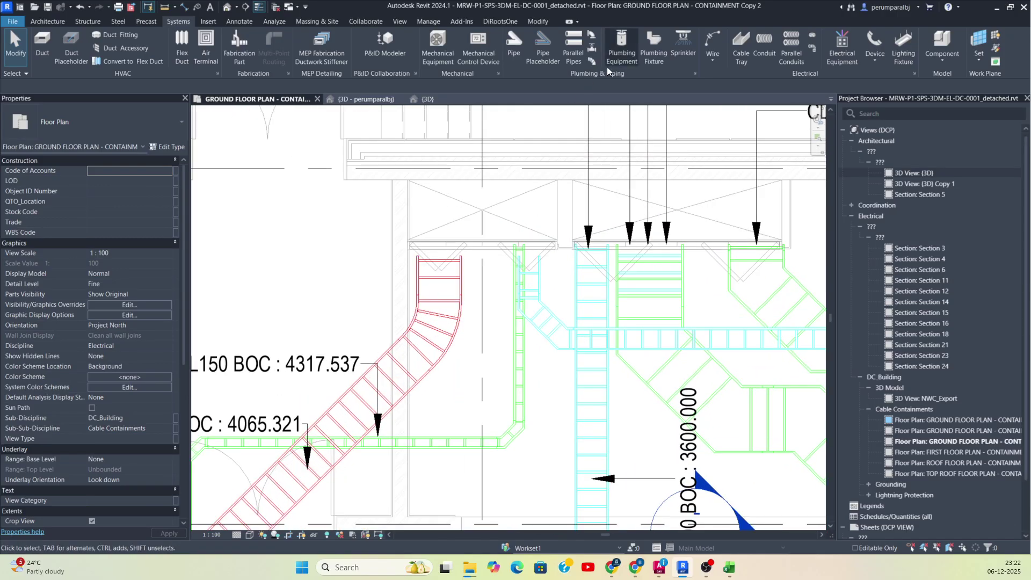
Draw a straight 103 mm CABLES conduit about 4200 mm long at -1000 mm middle elevation, from outside to the panel above the red ladder
{"action": "left_click", "coordinate": [762, 43]}
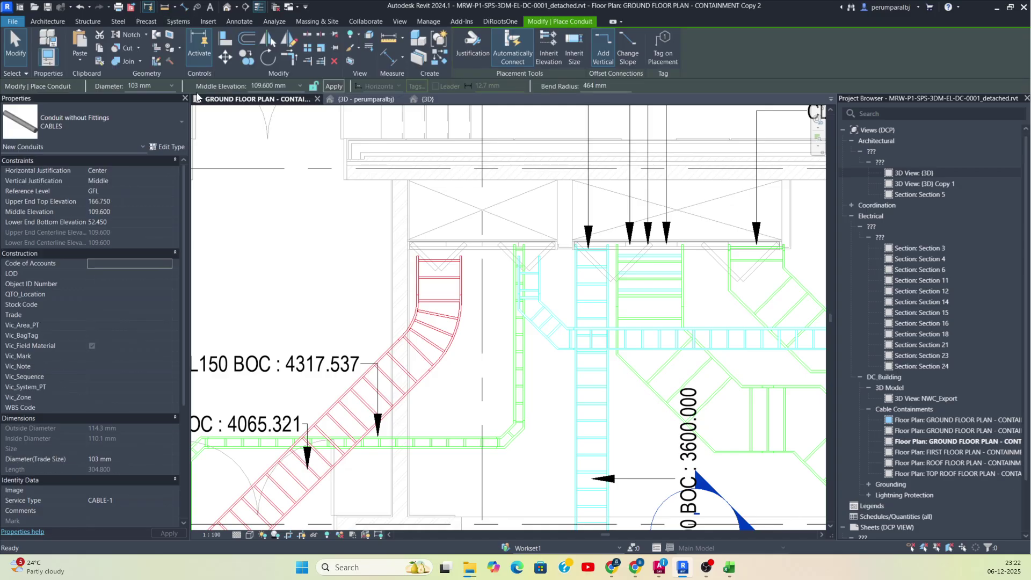
{"action": "left_click", "coordinate": [172, 86]}
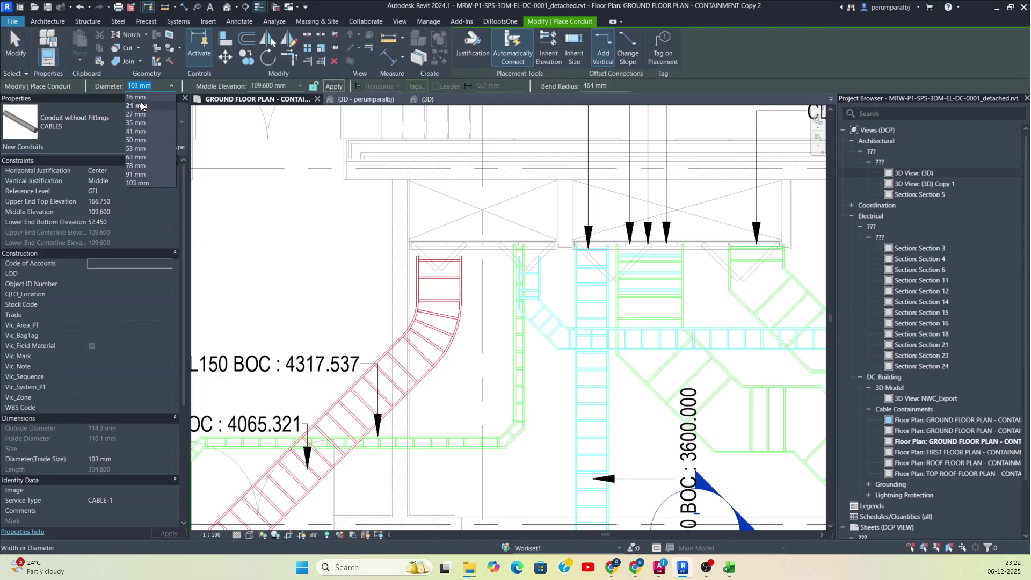
{"action": "left_click", "coordinate": [139, 183]}
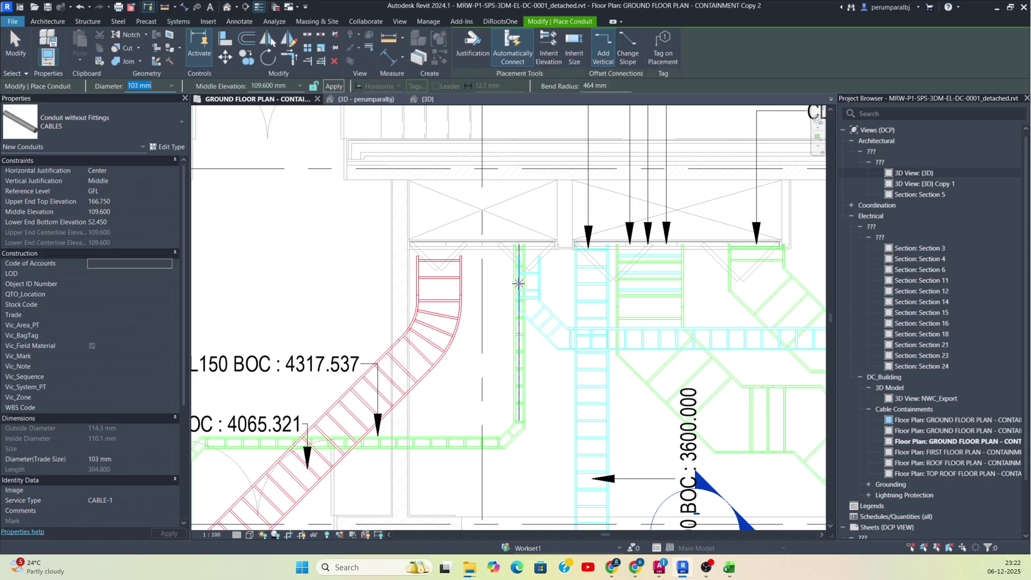
{"action": "middle_click_drag", "start_coordinate": [446, 228], "coordinate": [412, 352]}
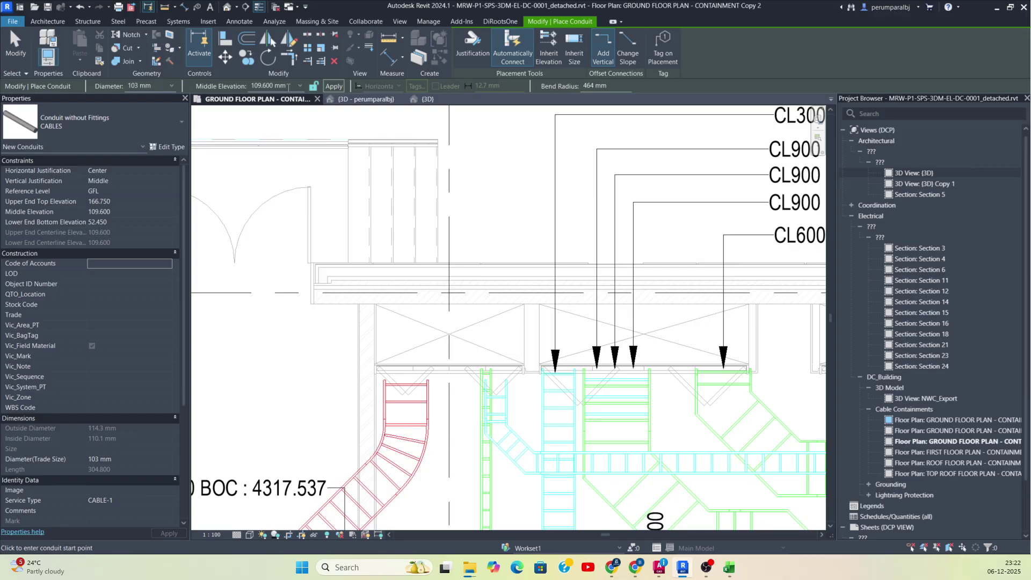
{"action": "scroll", "coordinate": [508, 332], "scroll_direction": "down", "scroll_amount": 2}
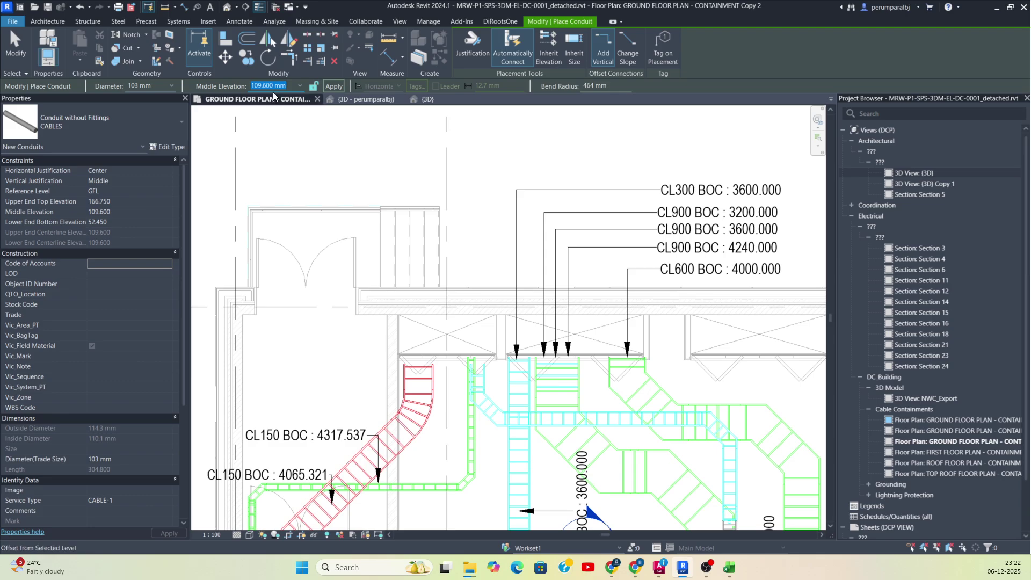
{"action": "type", "text": "-1000"}
{"action": "left_click", "coordinate": [391, 132]}
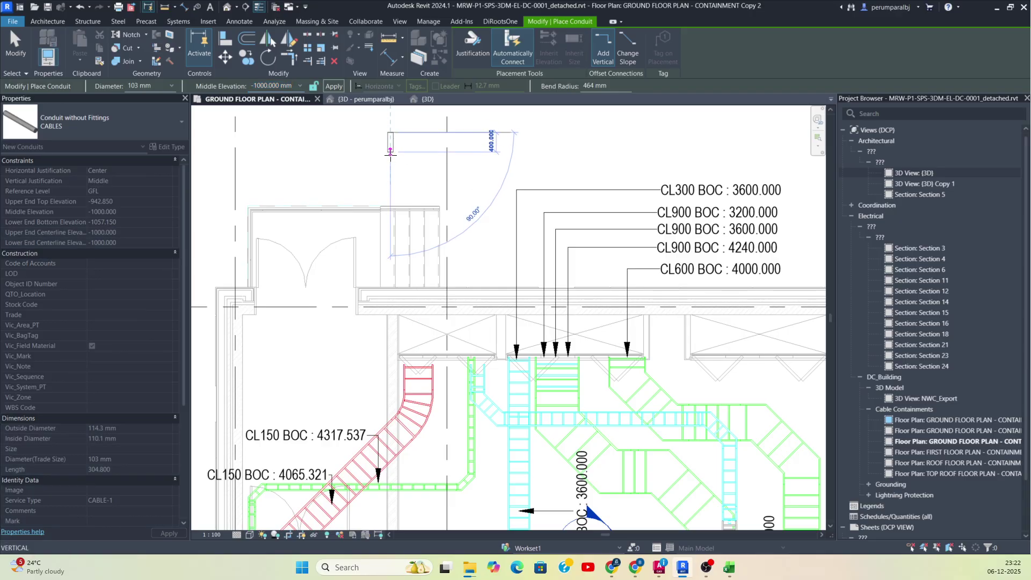
{"action": "key", "text": "Escape"}
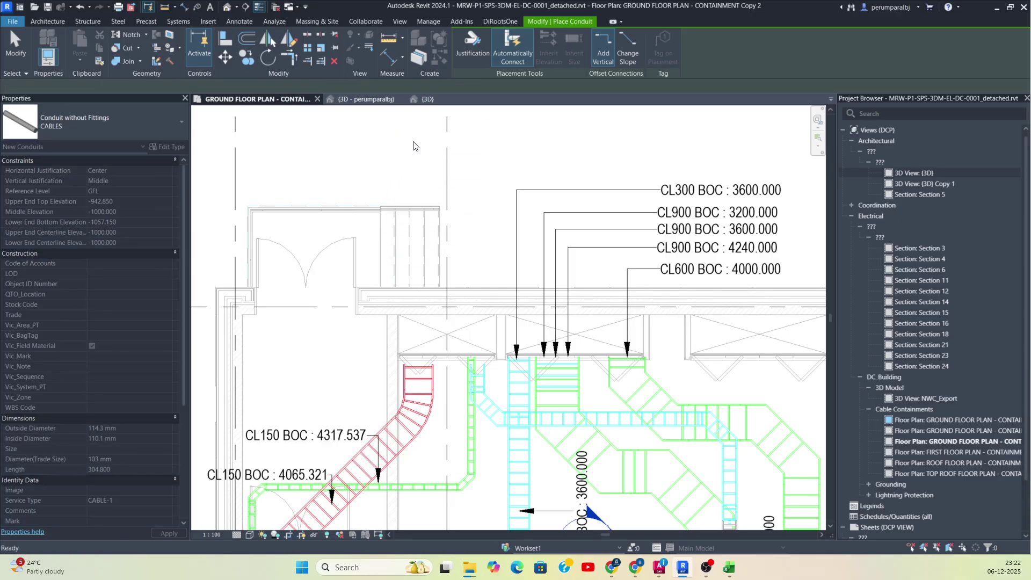
{"action": "left_click", "coordinate": [414, 141]}
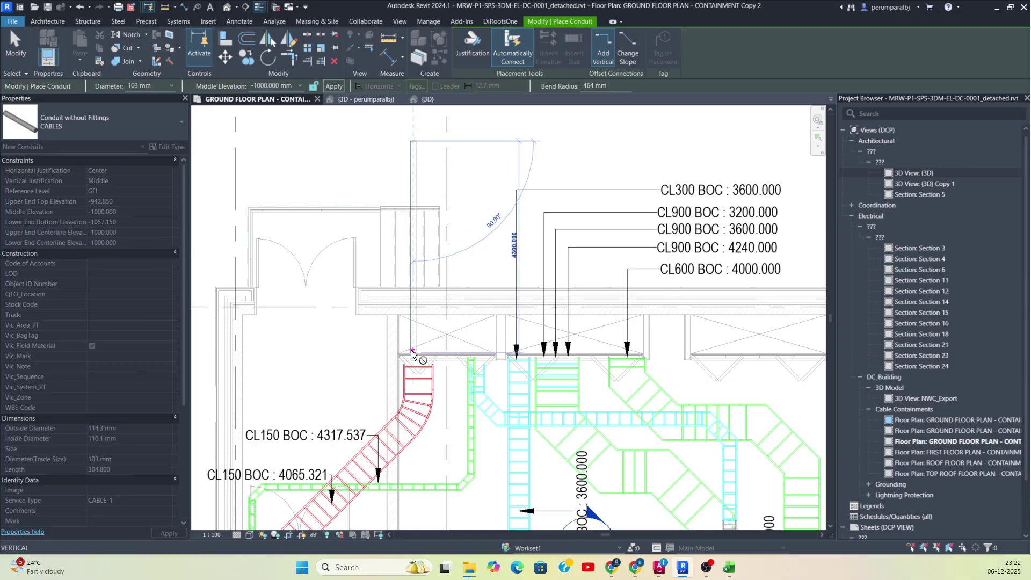
{"action": "left_click", "coordinate": [412, 351]}
{"action": "key", "text": "Escape"}
{"action": "key", "text": "Escape"}
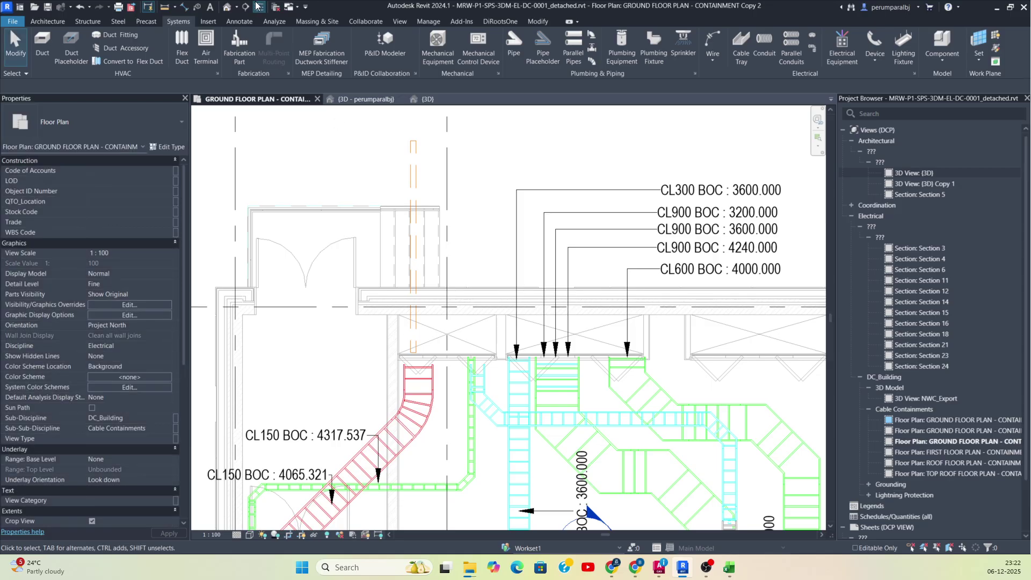
Turn off the thin lines display in the floor plan
{"action": "left_click", "coordinate": [258, 8]}
{"action": "scroll", "coordinate": [349, 270], "scroll_direction": "down", "scroll_amount": 4}
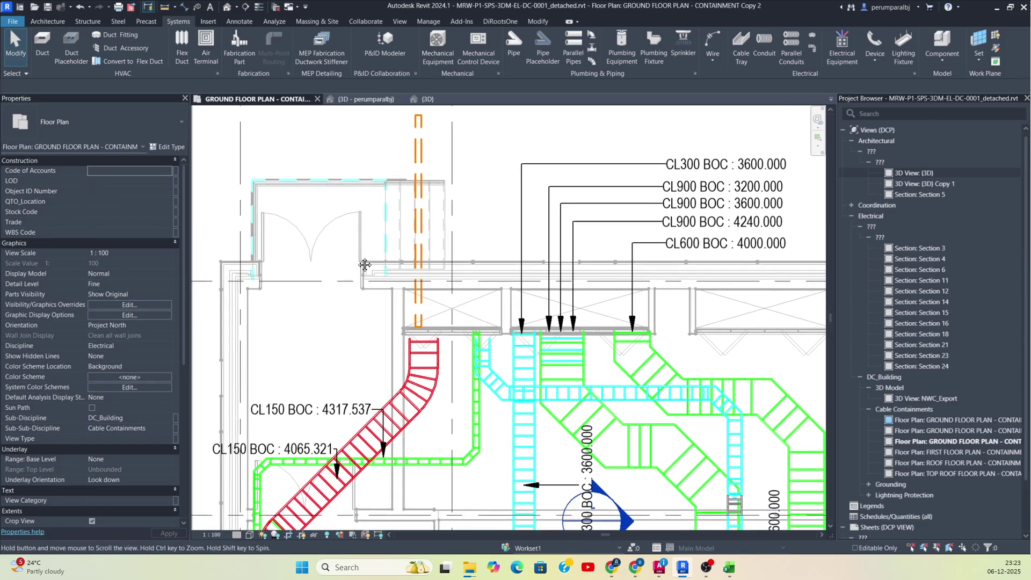
{"action": "middle_click_drag", "start_coordinate": [463, 419], "coordinate": [446, 249]}
{"action": "scroll", "coordinate": [496, 371], "scroll_direction": "up", "scroll_amount": 1}
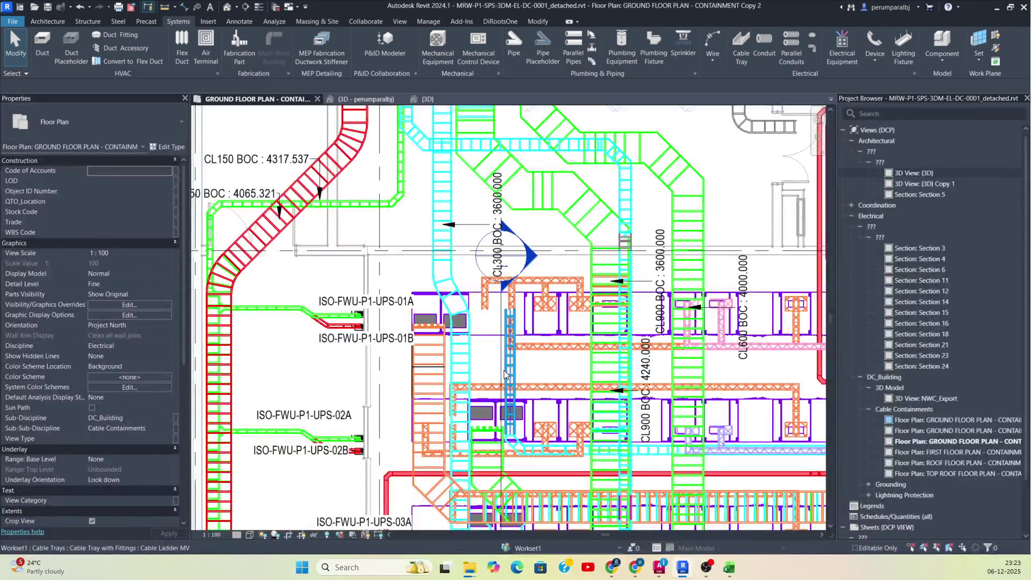
Move the Section 11 line beside the new conduit and red ladder, and shorten its far clip offset to about 468 mm
{"action": "left_click", "coordinate": [499, 371]}
{"action": "scroll", "coordinate": [525, 368], "scroll_direction": "down", "scroll_amount": 2}
{"action": "scroll", "coordinate": [525, 369], "scroll_direction": "down", "scroll_amount": 1}
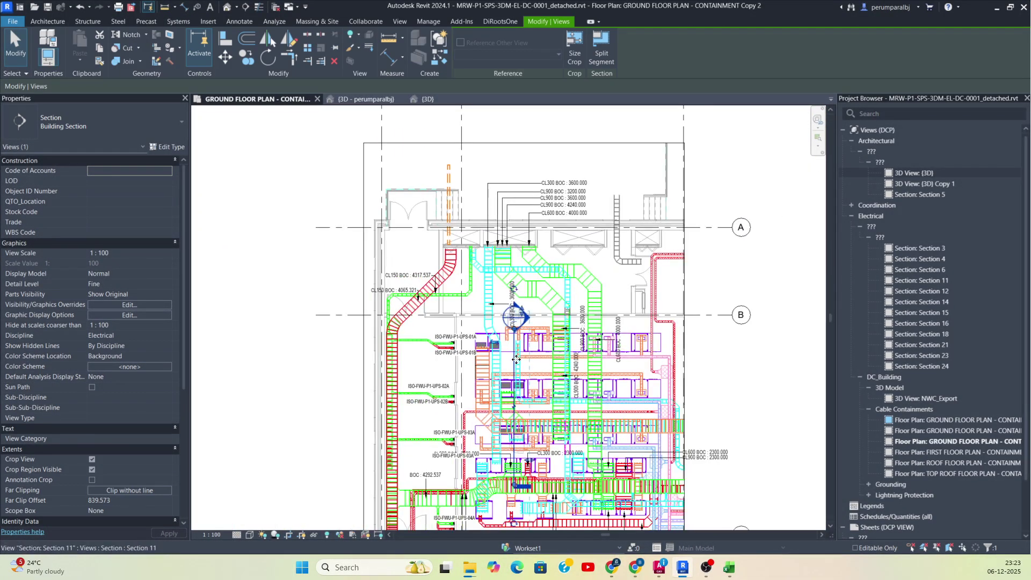
{"action": "left_click_drag", "start_coordinate": [449, 176], "coordinate": [444, 171]}
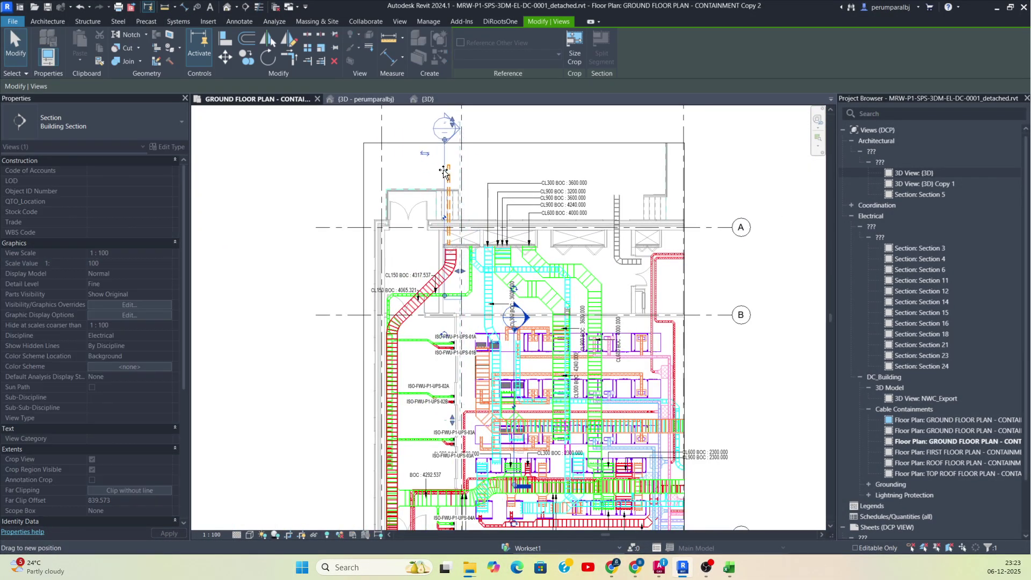
{"action": "scroll", "coordinate": [456, 271], "scroll_direction": "up", "scroll_amount": 3}
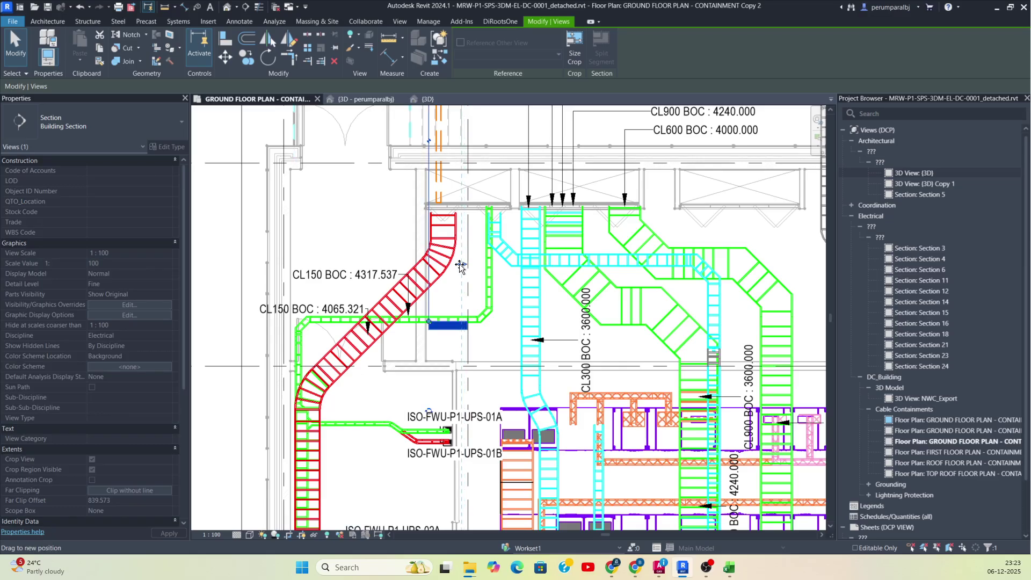
{"action": "middle_click_drag", "start_coordinate": [472, 185], "coordinate": [453, 336]}
{"action": "scroll", "coordinate": [418, 347], "scroll_direction": "up", "scroll_amount": 2}
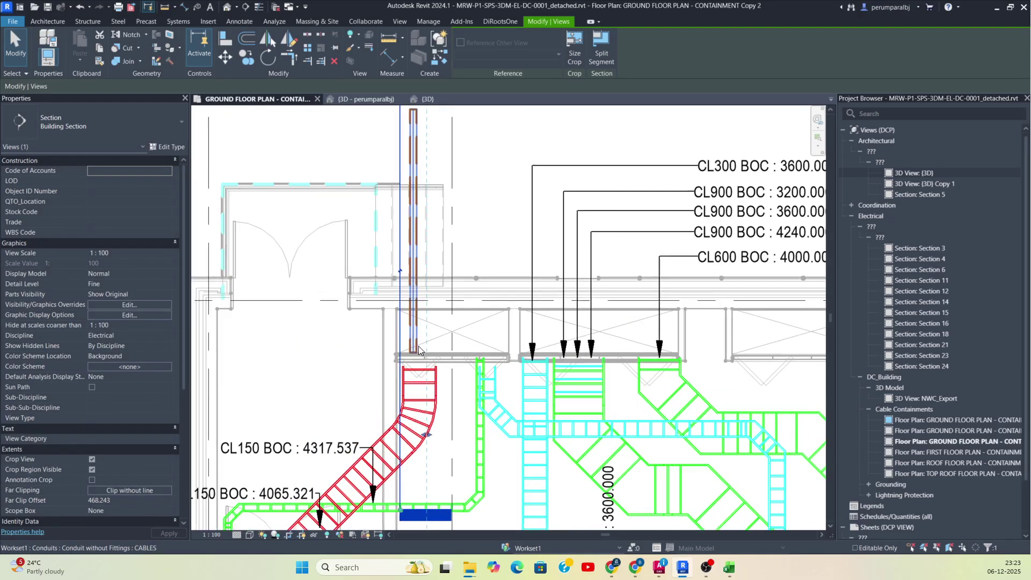
{"action": "scroll", "coordinate": [446, 344], "scroll_direction": "down", "scroll_amount": 3}
{"action": "key", "text": "Escape"}
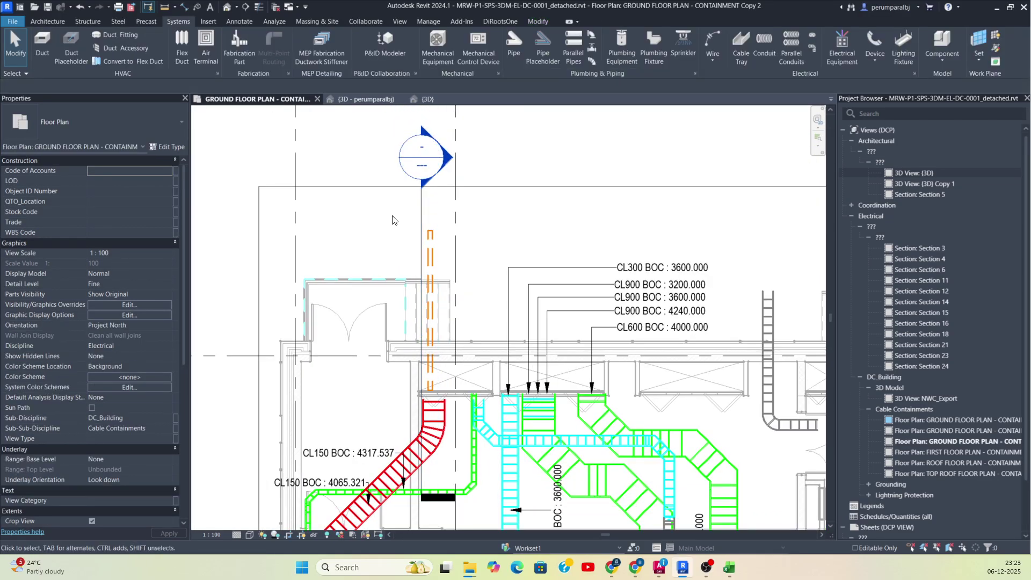
{"action": "left_click_drag", "start_coordinate": [451, 404], "coordinate": [453, 405]}
{"action": "key", "text": "Escape"}
In the section-boxed 3D view, extend the section box outward beyond the facade and downward below ground to include the underground conduit
{"action": "left_click", "coordinate": [429, 100]}
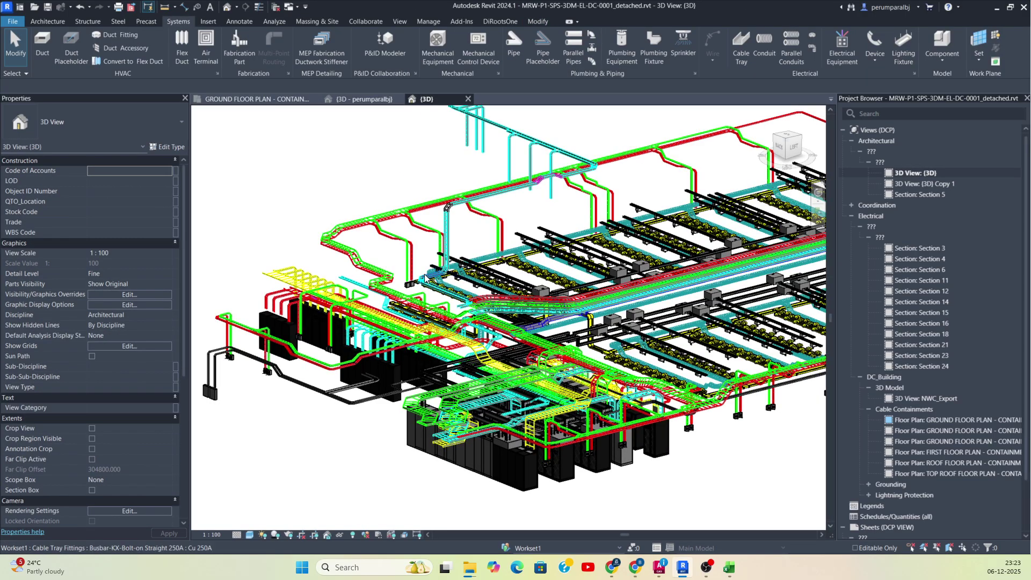
{"action": "left_click", "coordinate": [369, 99]}
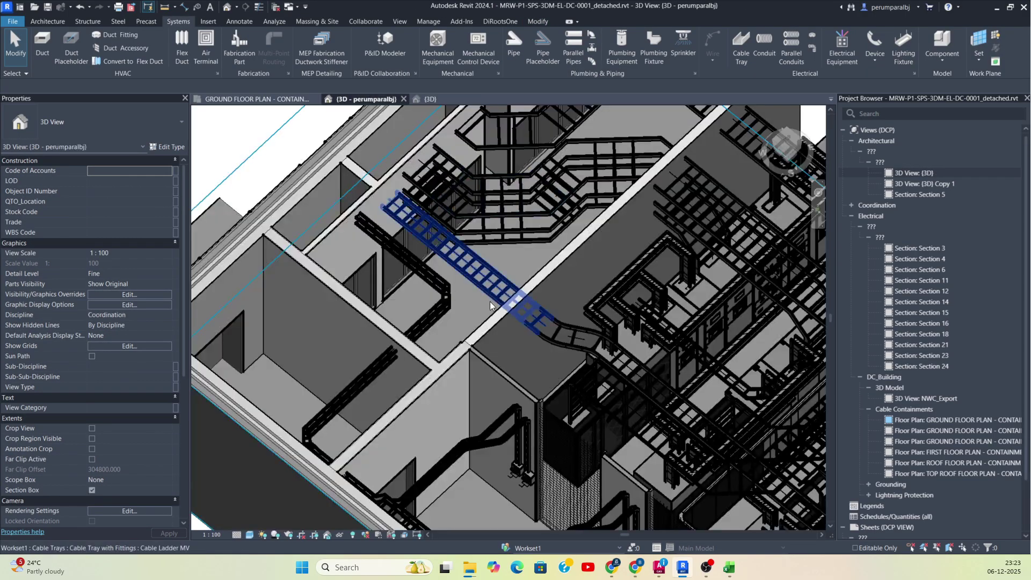
{"action": "scroll", "coordinate": [428, 293], "scroll_direction": "down", "scroll_amount": 4}
{"action": "middle_click_drag", "start_coordinate": [424, 337], "coordinate": [552, 400], "text": "shift"}
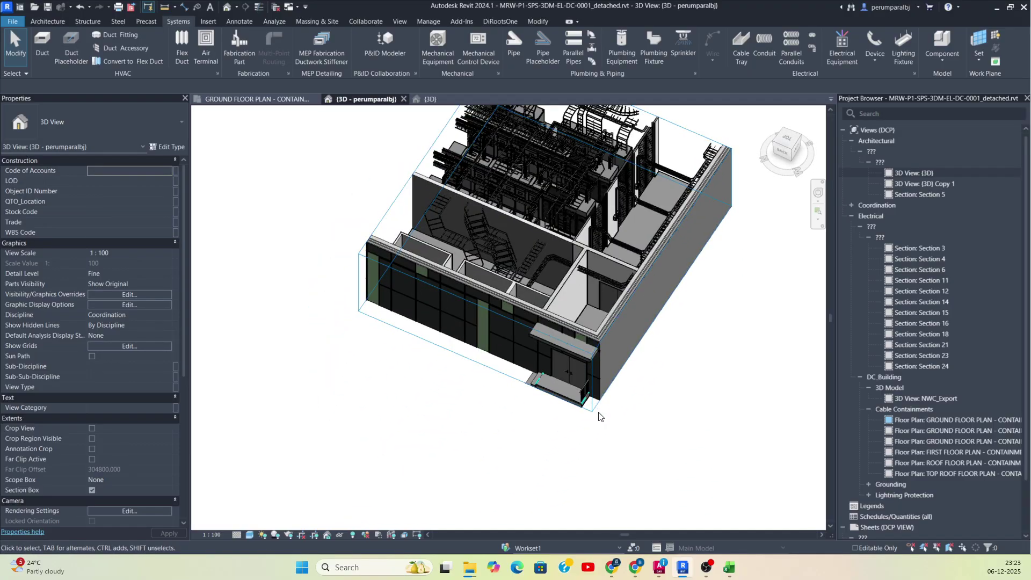
{"action": "left_click", "coordinate": [566, 398]}
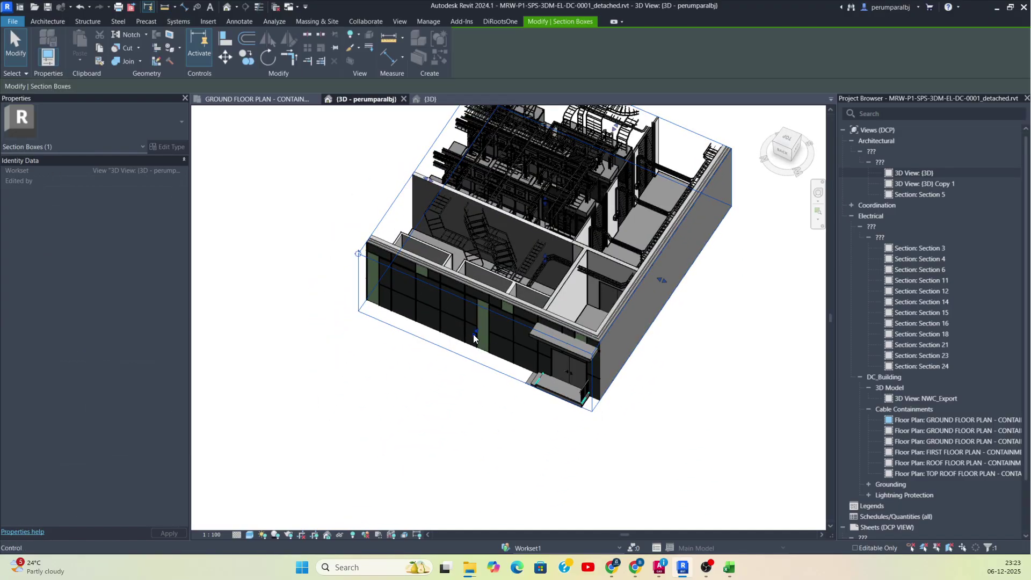
{"action": "left_click_drag", "start_coordinate": [474, 335], "coordinate": [428, 354]}
{"action": "middle_click_drag", "start_coordinate": [491, 389], "coordinate": [561, 185], "text": "shift"}
{"action": "left_click_drag", "start_coordinate": [531, 299], "coordinate": [533, 379]}
Examine the cable ladders behind the outer wall and the outdoor conduit in 3D, comparing their positions with the ground floor plan
{"action": "scroll", "coordinate": [519, 278], "scroll_direction": "up", "scroll_amount": 2}
{"action": "scroll", "coordinate": [518, 278], "scroll_direction": "up", "scroll_amount": 4}
{"action": "middle_click_drag", "start_coordinate": [526, 331], "coordinate": [467, 418], "text": "shift"}
{"action": "scroll", "coordinate": [509, 333], "scroll_direction": "down", "scroll_amount": 2}
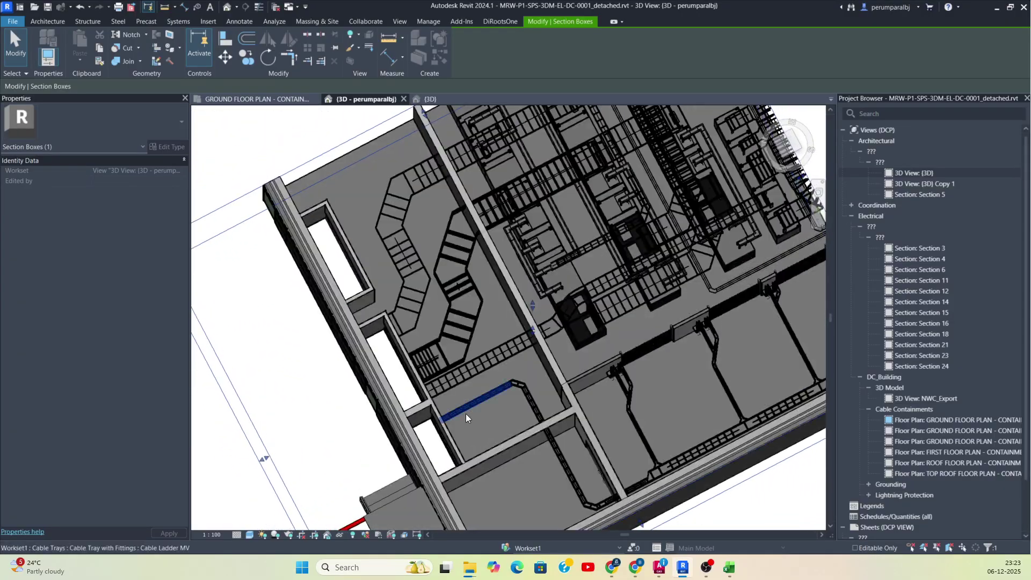
{"action": "middle_click_drag", "start_coordinate": [431, 375], "coordinate": [396, 127], "text": "shift"}
{"action": "middle_click_drag", "start_coordinate": [533, 270], "coordinate": [523, 291], "text": "shift"}
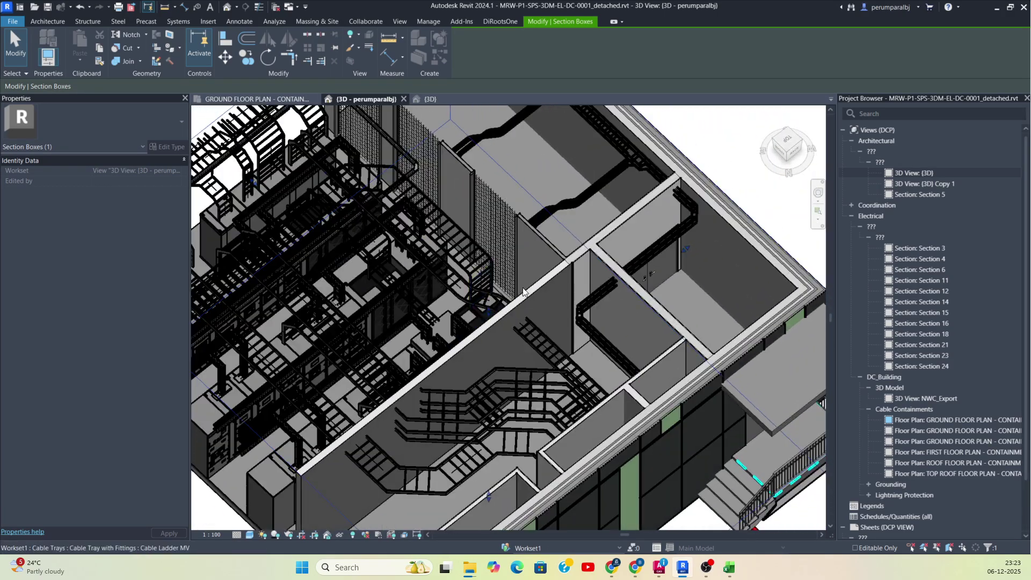
{"action": "left_click", "coordinate": [286, 101]}
{"action": "middle_click_drag", "start_coordinate": [474, 326], "coordinate": [541, 204]}
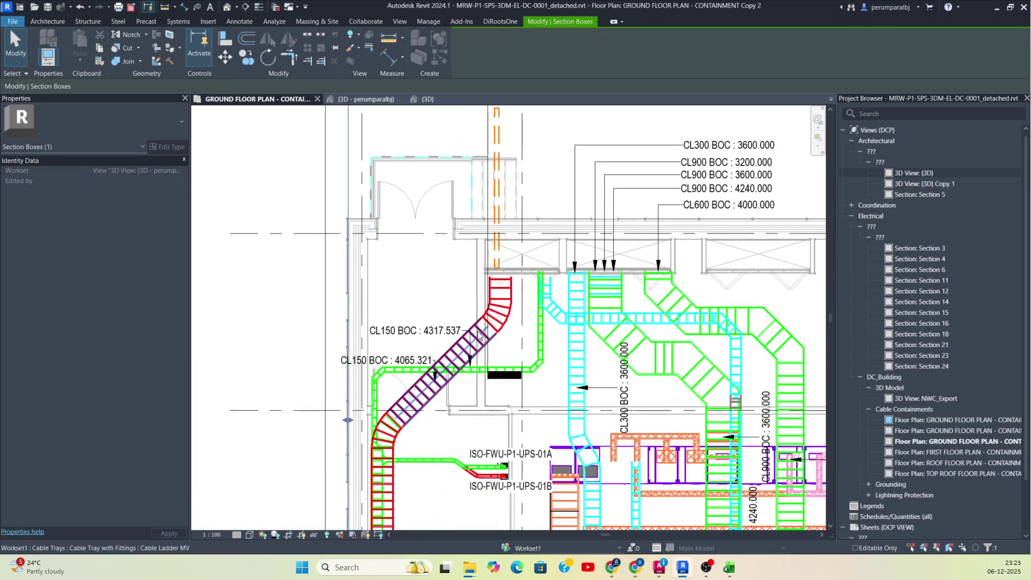
{"action": "left_click", "coordinate": [376, 99]}
{"action": "scroll", "coordinate": [510, 288], "scroll_direction": "down", "scroll_amount": 2}
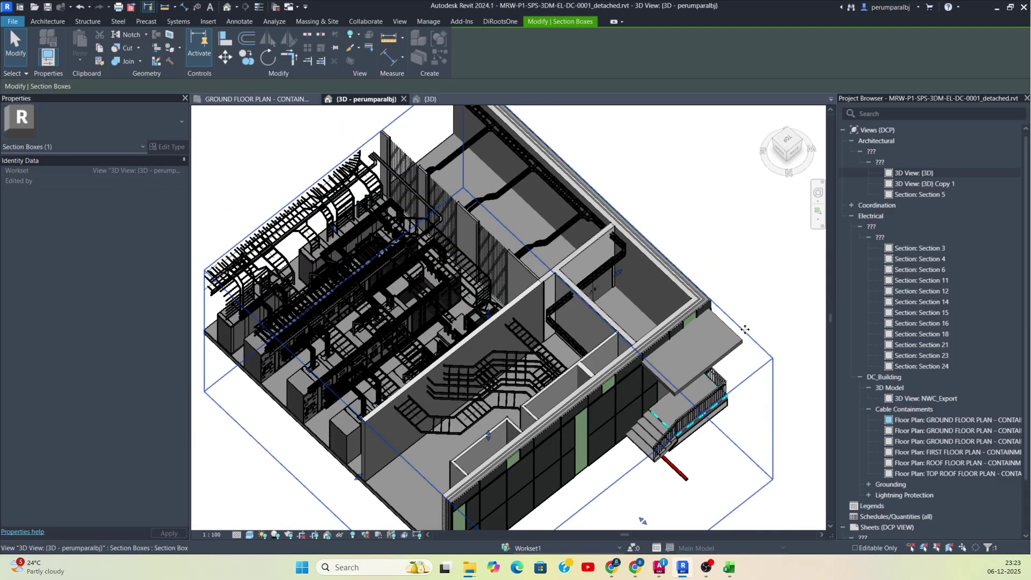
Raise the top of the 3D view's section box above the first floor slab and release the box
{"action": "left_click_drag", "start_coordinate": [486, 315], "coordinate": [490, 314]}
{"action": "middle_click_drag", "start_coordinate": [531, 351], "coordinate": [494, 282], "text": "shift"}
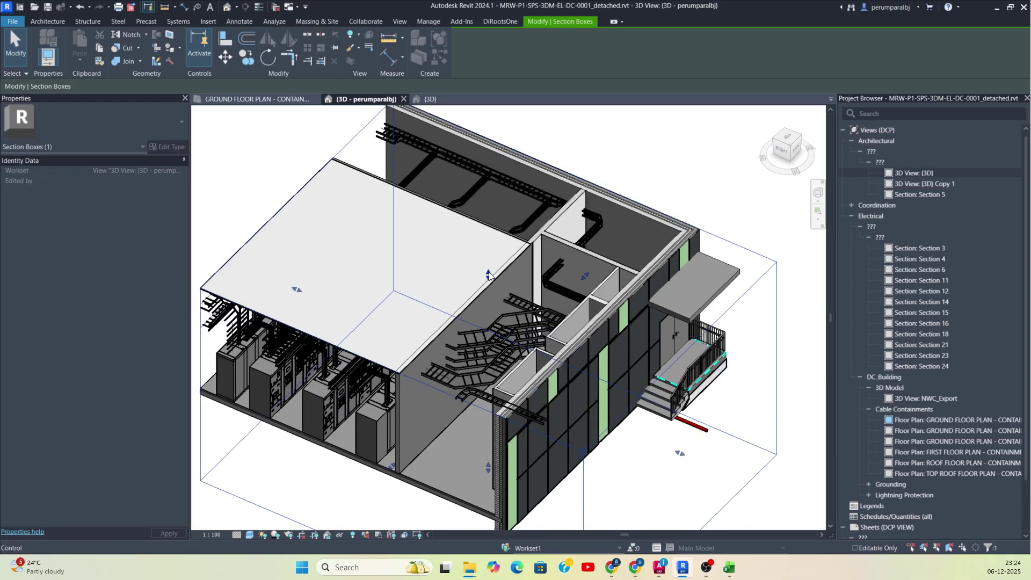
{"action": "left_click_drag", "start_coordinate": [487, 274], "coordinate": [477, 232]}
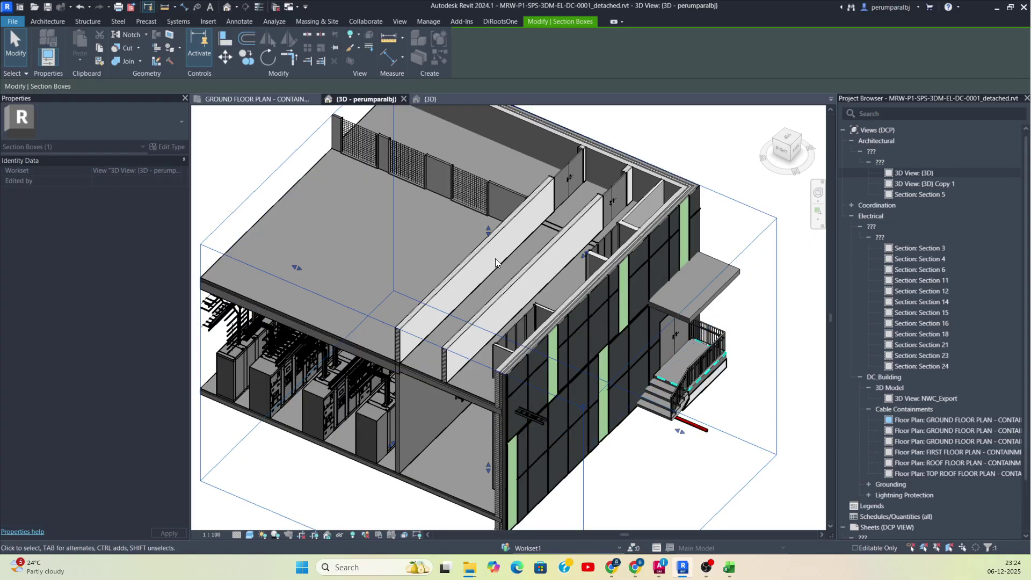
{"action": "middle_click_drag", "start_coordinate": [519, 263], "coordinate": [725, 203], "text": "shift"}
{"action": "scroll", "coordinate": [312, 294], "scroll_direction": "up", "scroll_amount": 3}
{"action": "middle_click_drag", "start_coordinate": [311, 295], "coordinate": [472, 414], "text": "shift"}
{"action": "key", "text": "Escape"}
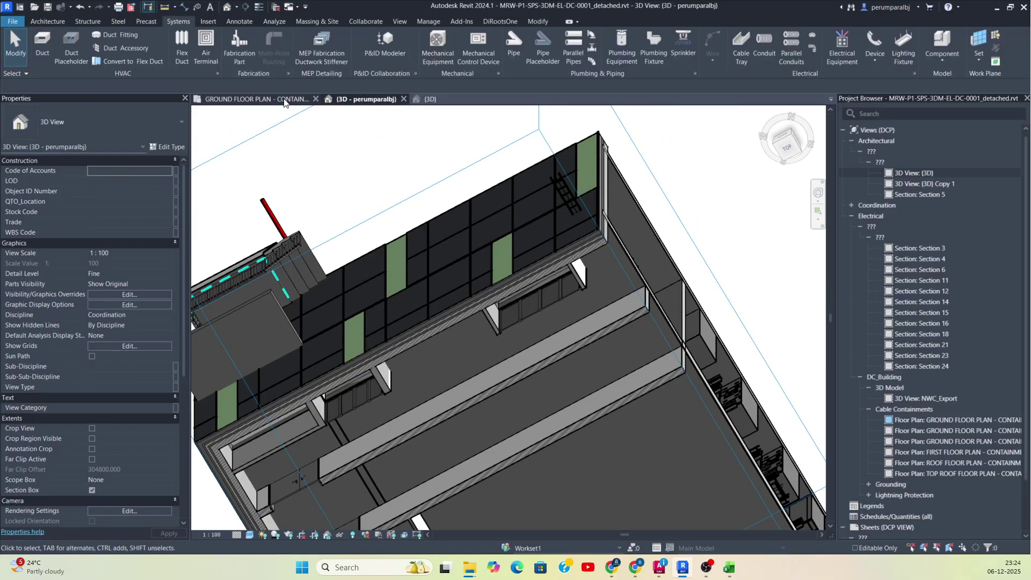
In the ground floor plan, move the CABLES conduit sideways from the red ladder to line up with the cyan CL300 ladder
{"action": "left_click", "coordinate": [284, 100]}
{"action": "middle_click_drag", "start_coordinate": [536, 254], "coordinate": [547, 332]}
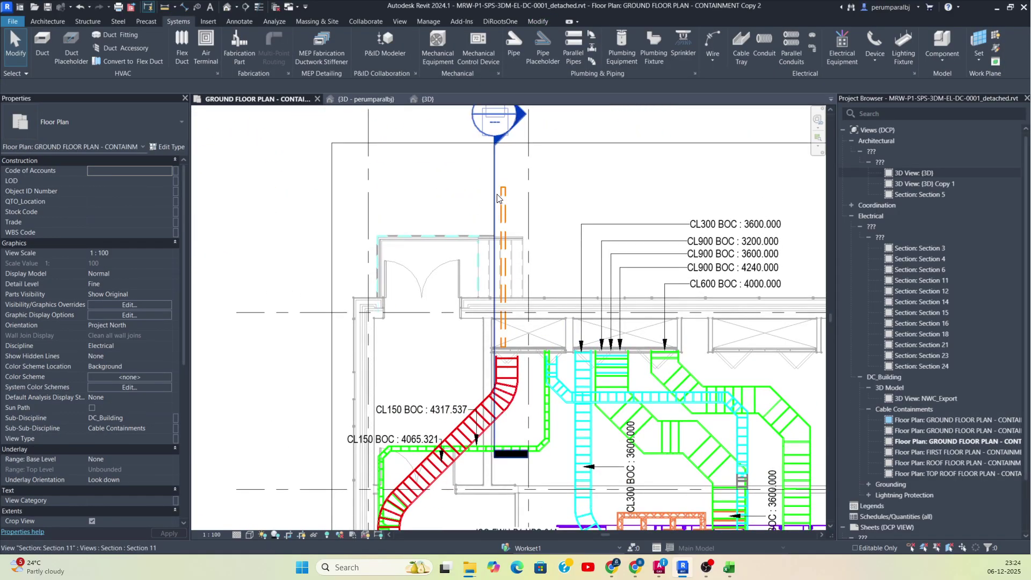
{"action": "left_click", "coordinate": [494, 193]}
{"action": "key", "text": "Escape"}
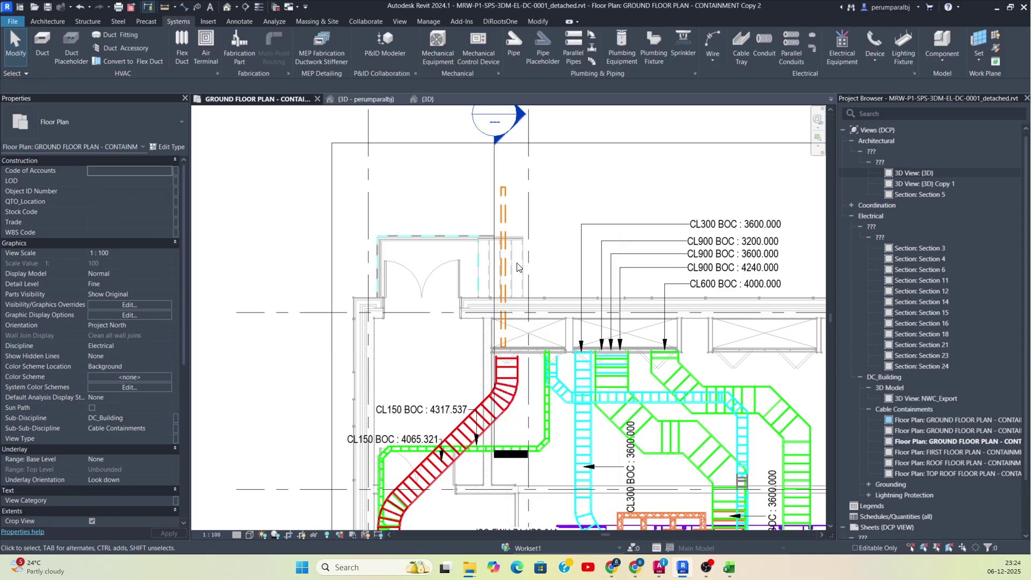
{"action": "left_click", "coordinate": [505, 270]}
{"action": "left_click_drag", "start_coordinate": [503, 259], "coordinate": [583, 261]}
{"action": "key", "text": "Escape"}
Move the Section 11 line beside the relocated conduit and cyan ladder, and open its section view
{"action": "middle_click_drag", "start_coordinate": [587, 262], "coordinate": [529, 143]}
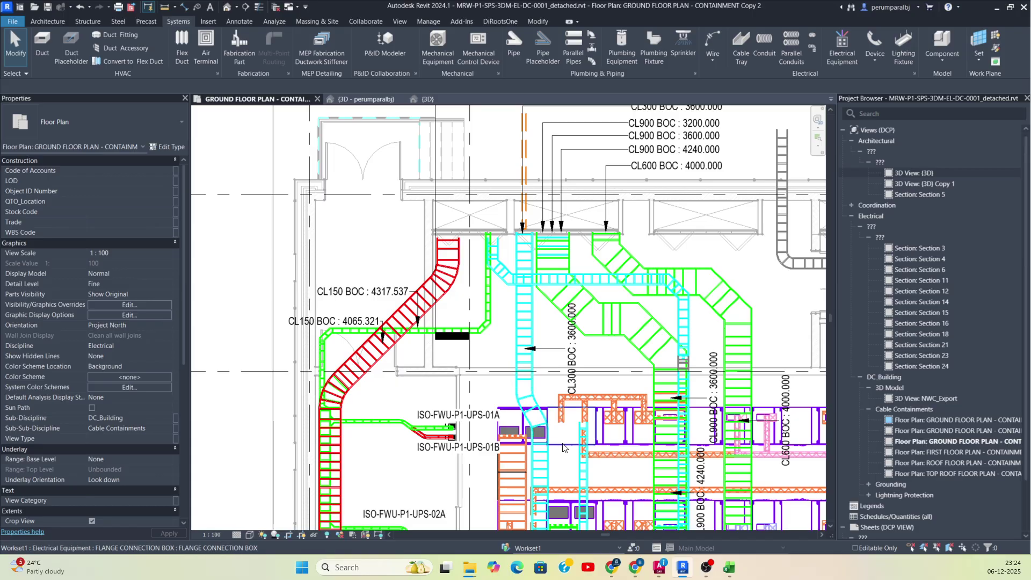
{"action": "middle_click_drag", "start_coordinate": [524, 395], "coordinate": [508, 142]}
{"action": "scroll", "coordinate": [501, 391], "scroll_direction": "up", "scroll_amount": 4}
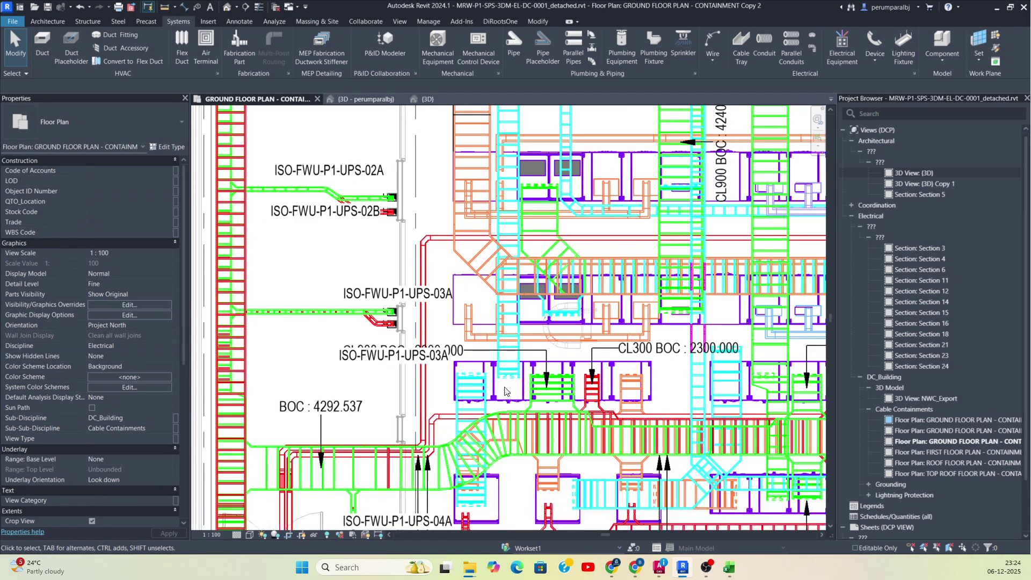
{"action": "scroll", "coordinate": [486, 339], "scroll_direction": "down", "scroll_amount": 2}
{"action": "scroll", "coordinate": [485, 340], "scroll_direction": "down", "scroll_amount": 2}
{"action": "middle_click_drag", "start_coordinate": [457, 178], "coordinate": [469, 292]}
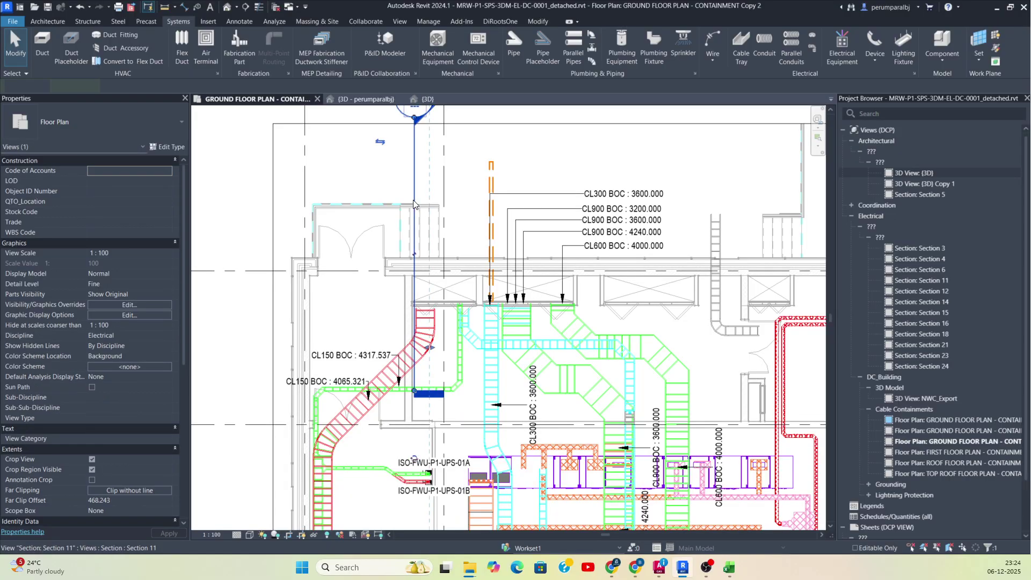
{"action": "left_click", "coordinate": [414, 215]}
{"action": "left_click_drag", "start_coordinate": [416, 231], "coordinate": [485, 231]}
{"action": "right_click", "coordinate": [484, 232]}
{"action": "left_click", "coordinate": [519, 290]}
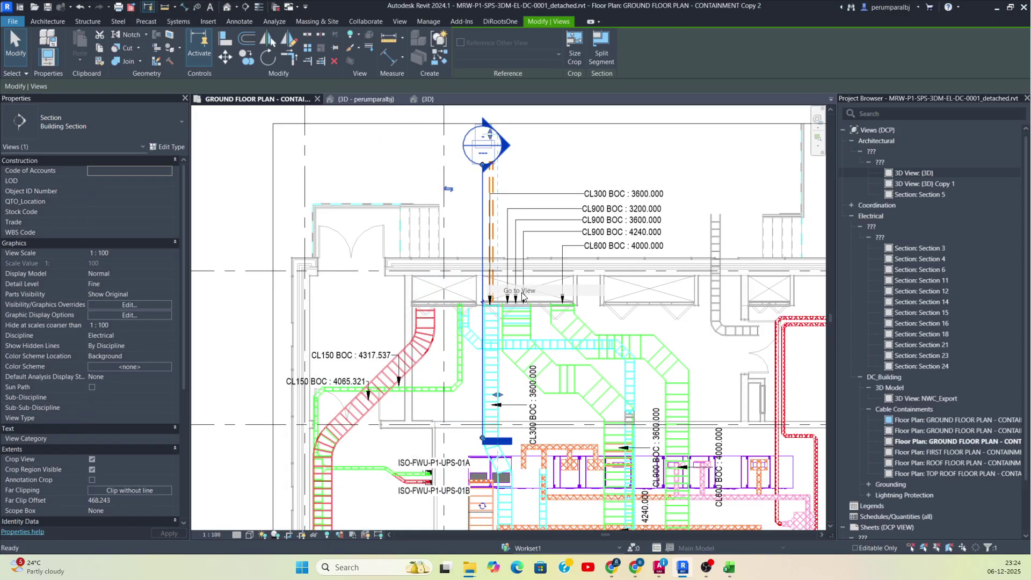
Set Section 11 to Fine detail level and extend its crop region downward to include the underground conduit
{"action": "scroll", "coordinate": [502, 311], "scroll_direction": "up", "scroll_amount": 3}
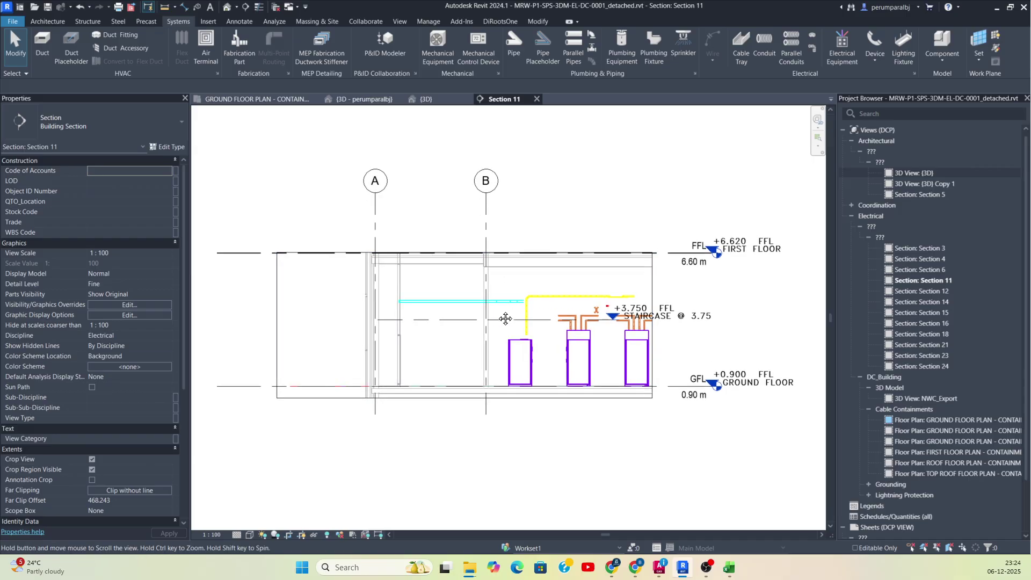
{"action": "middle_click_drag", "start_coordinate": [458, 333], "coordinate": [492, 312]}
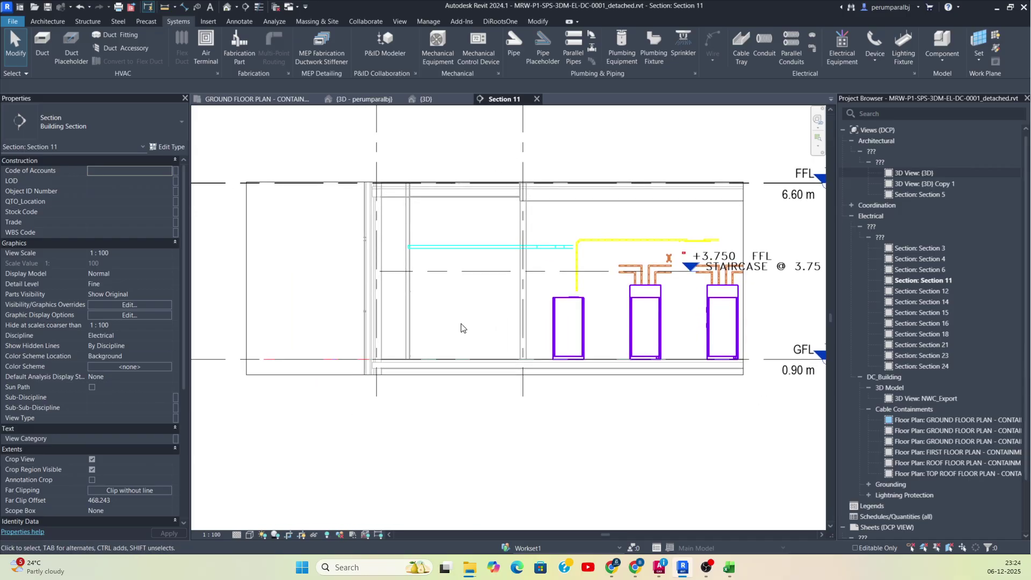
{"action": "middle_click_drag", "start_coordinate": [367, 370], "coordinate": [483, 288]}
{"action": "left_click", "coordinate": [237, 535]}
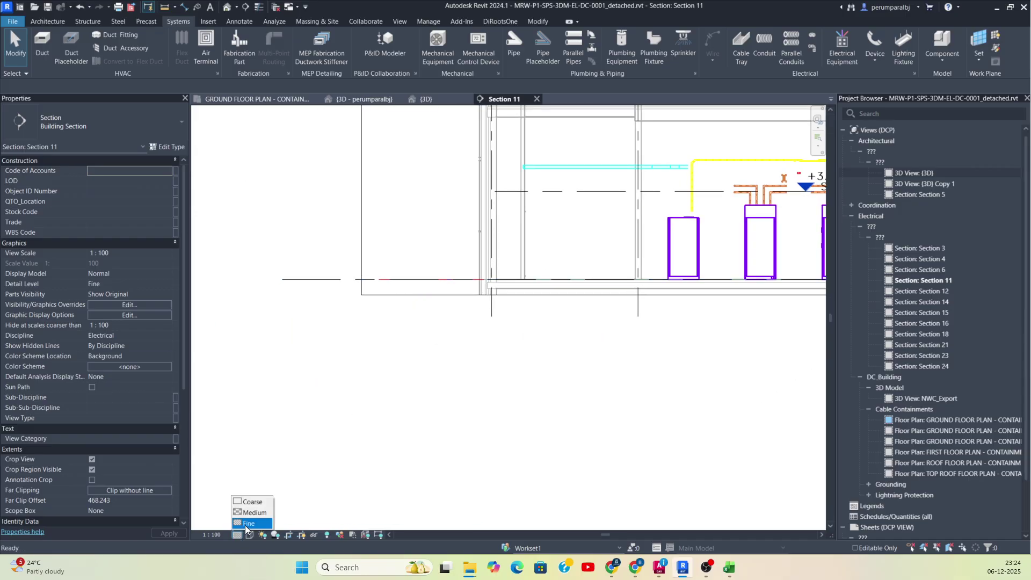
{"action": "left_click", "coordinate": [246, 524]}
{"action": "scroll", "coordinate": [391, 298], "scroll_direction": "down", "scroll_amount": 3}
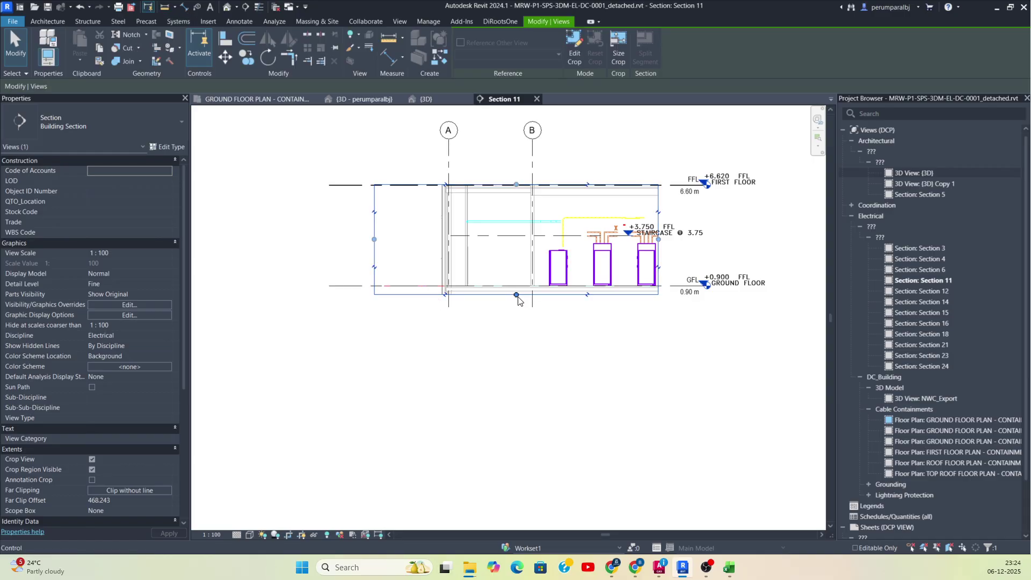
{"action": "left_click_drag", "start_coordinate": [516, 295], "coordinate": [512, 383]}
{"action": "scroll", "coordinate": [506, 389], "scroll_direction": "up", "scroll_amount": 6}
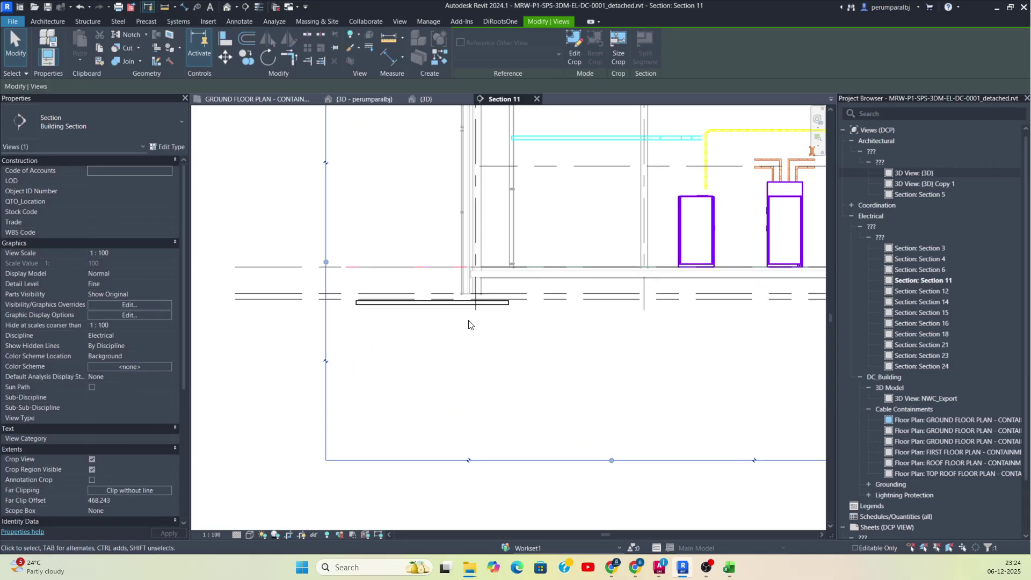
Shorten the underground conduit at its indoor end to about 3740 mm, stopping between the outer wall and the panel wall
{"action": "scroll", "coordinate": [468, 372], "scroll_direction": "up", "scroll_amount": 4}
{"action": "left_click", "coordinate": [469, 368]}
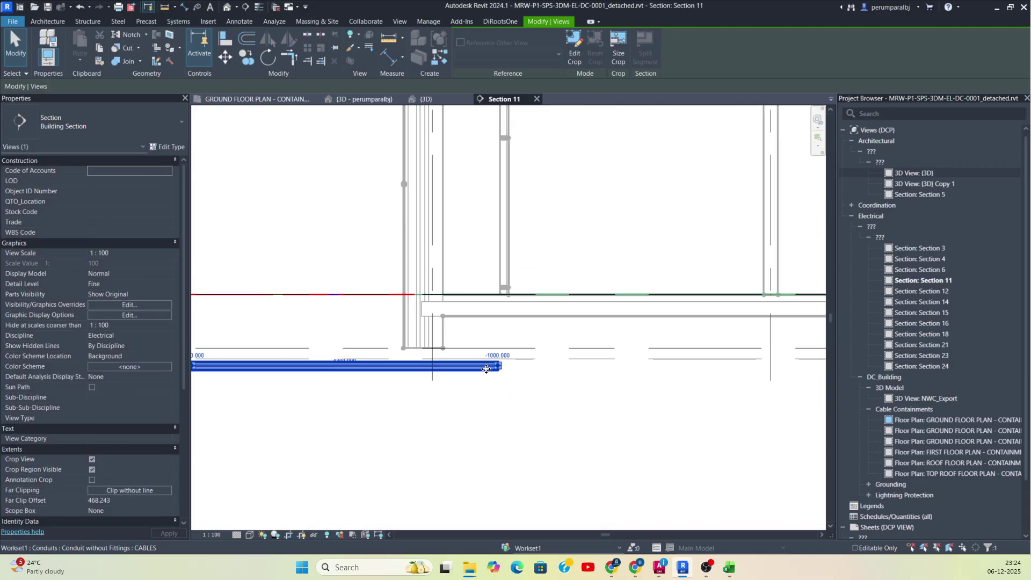
{"action": "left_click_drag", "start_coordinate": [504, 367], "coordinate": [437, 363]}
{"action": "scroll", "coordinate": [468, 355], "scroll_direction": "down", "scroll_amount": 3}
{"action": "middle_click_drag", "start_coordinate": [460, 288], "coordinate": [456, 405]}
{"action": "middle_click_drag", "start_coordinate": [596, 271], "coordinate": [579, 231]}
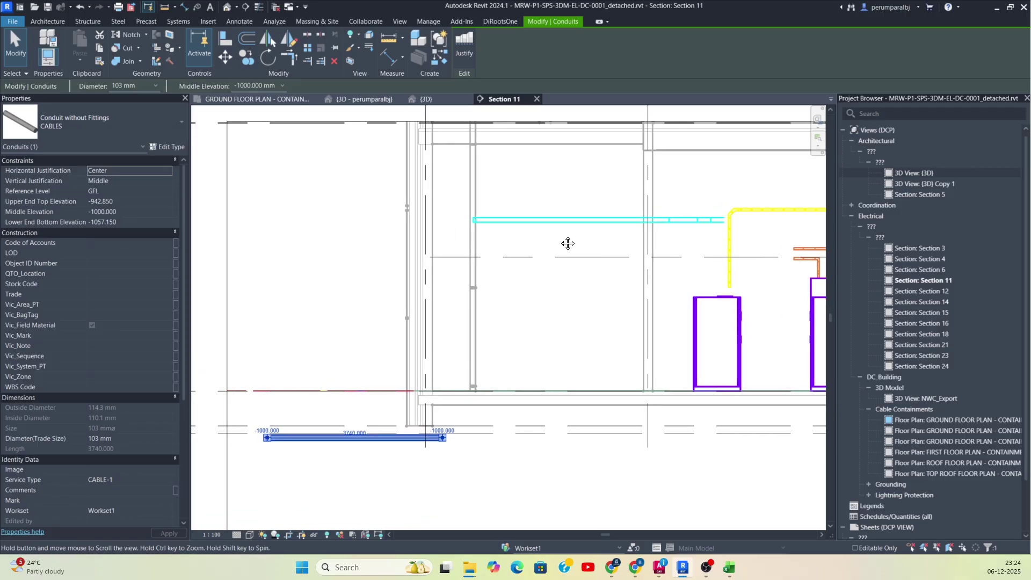
Continue the conduit from its indoor end vertically to 3740 mm middle elevation, and run it horizontally partway along the cyan ladder
{"action": "right_click", "coordinate": [441, 439]}
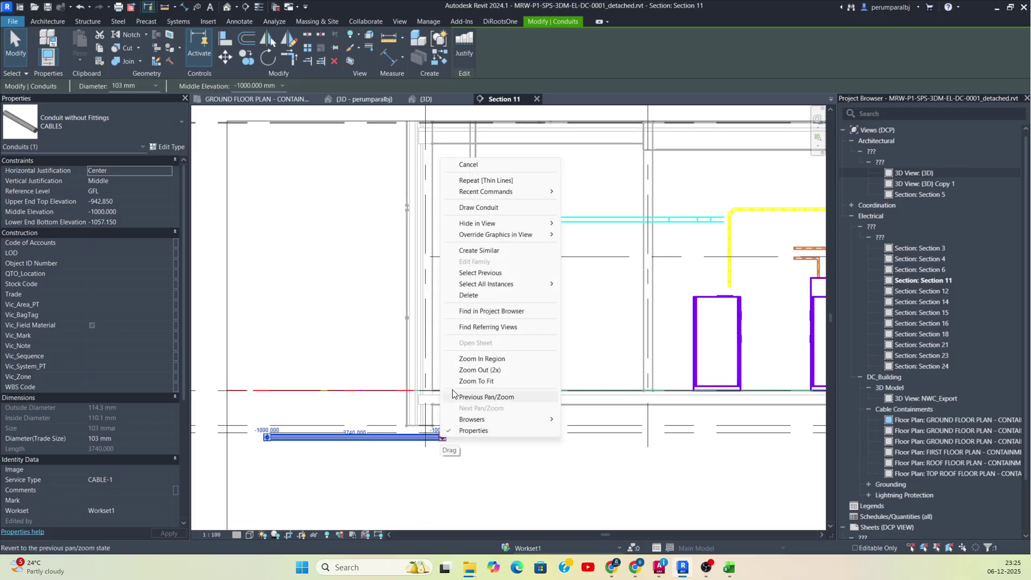
{"action": "left_click", "coordinate": [478, 209]}
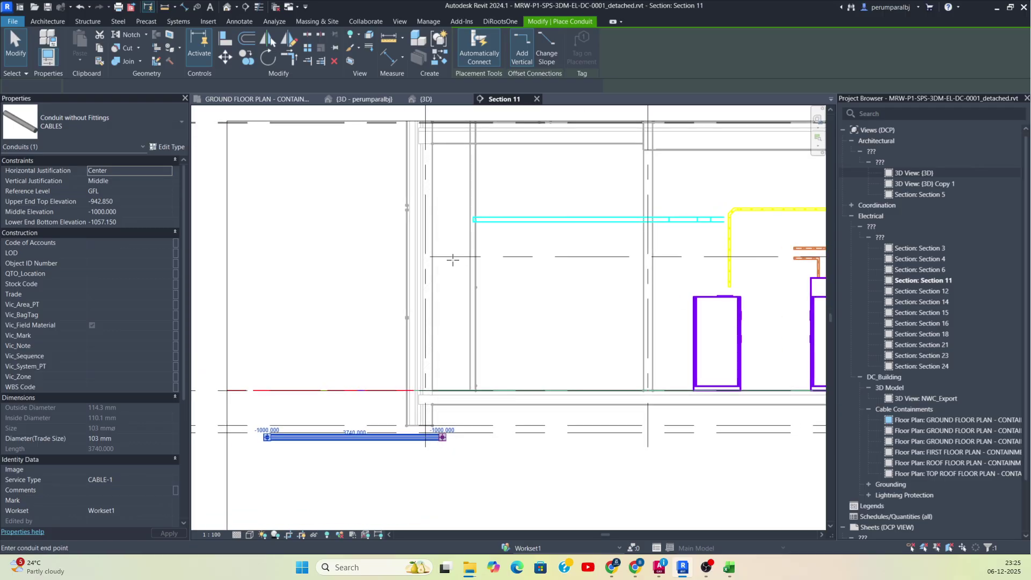
{"action": "left_click", "coordinate": [442, 219]}
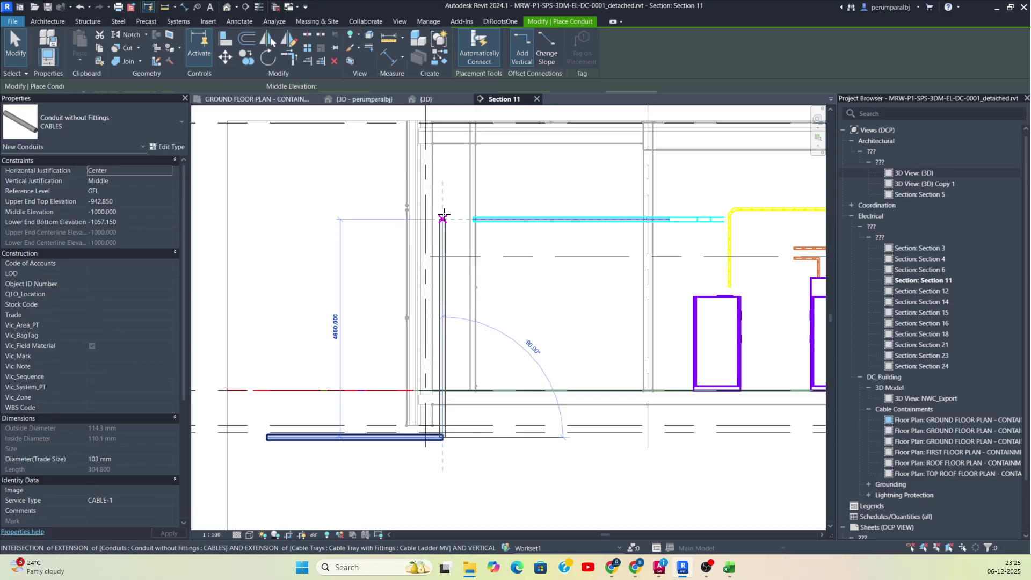
{"action": "scroll", "coordinate": [443, 219], "scroll_direction": "up", "scroll_amount": 5}
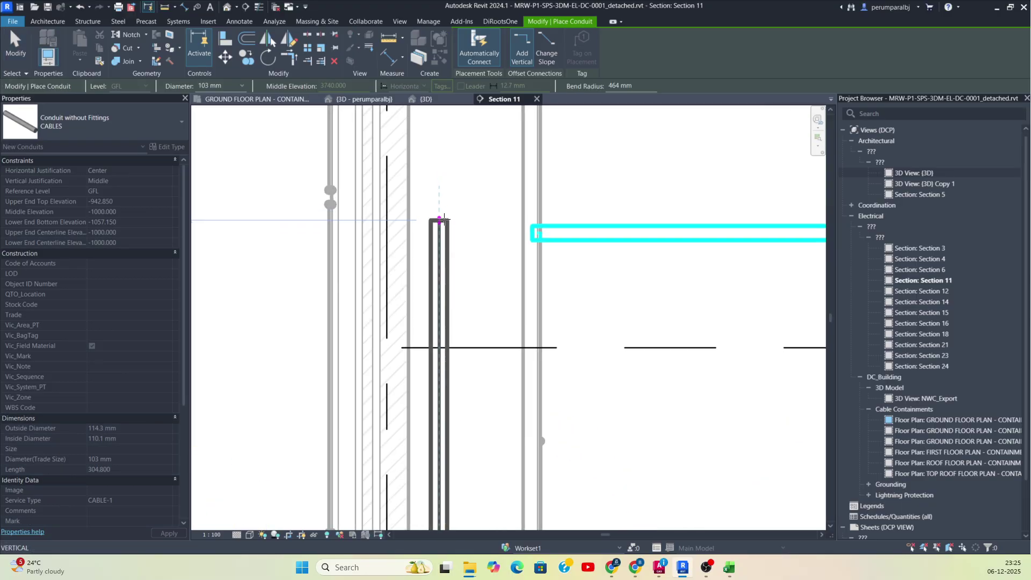
{"action": "left_click", "coordinate": [444, 219]}
{"action": "middle_click_drag", "start_coordinate": [583, 234], "coordinate": [340, 247]}
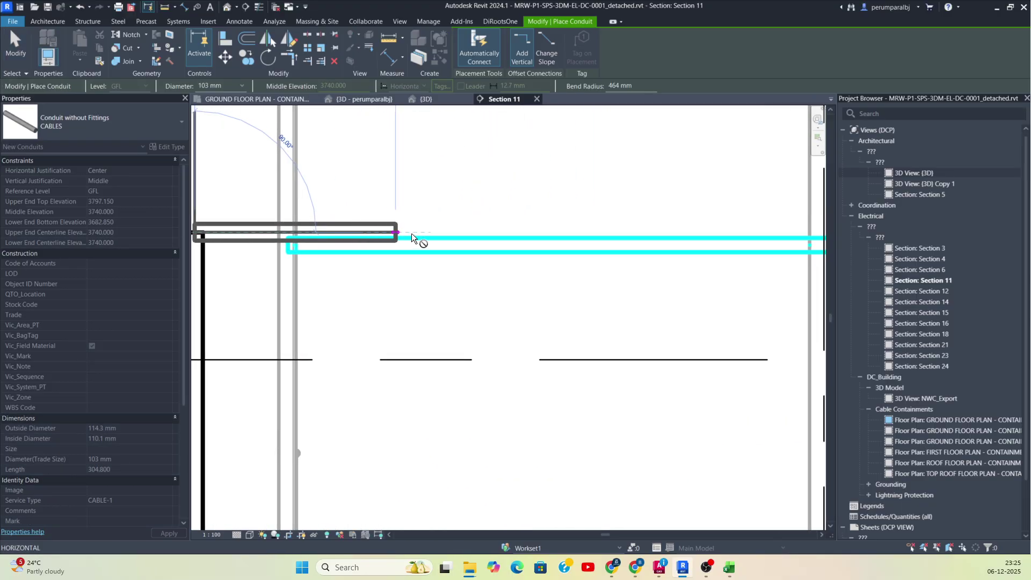
{"action": "scroll", "coordinate": [480, 232], "scroll_direction": "down", "scroll_amount": 5}
{"action": "scroll", "coordinate": [494, 233], "scroll_direction": "up", "scroll_amount": 3}
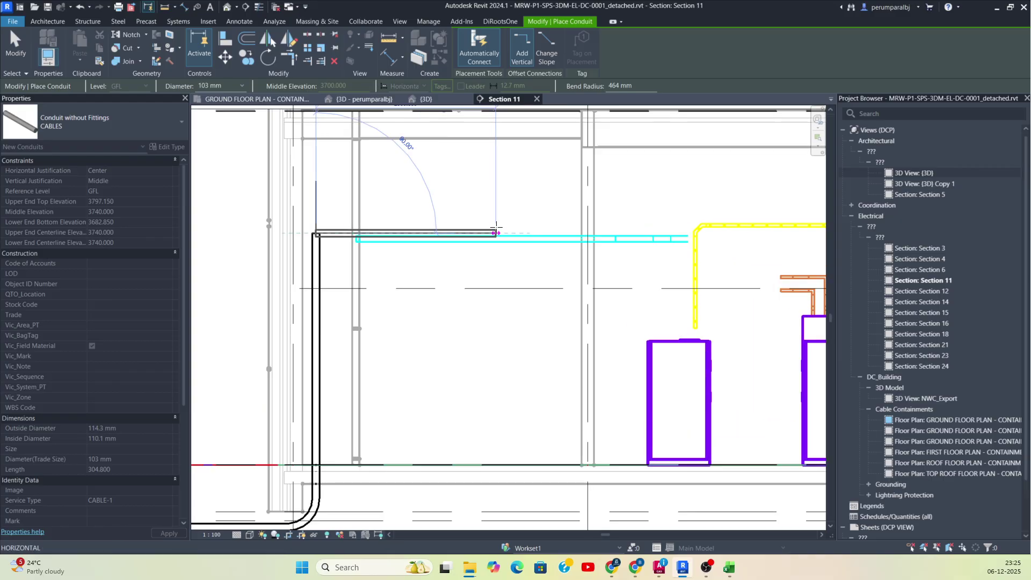
{"action": "left_click", "coordinate": [495, 233]}
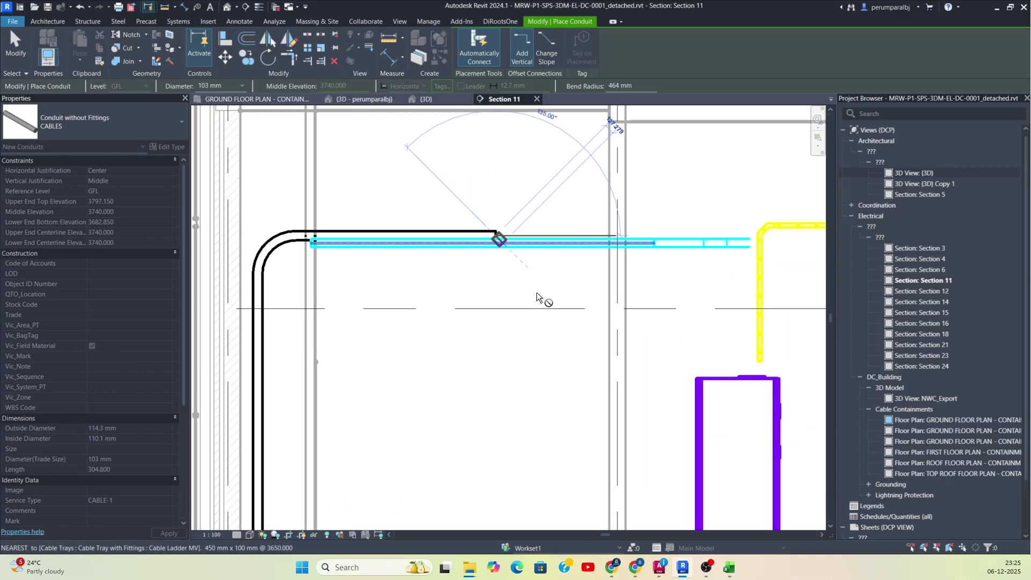
{"action": "key", "text": "Escape"}
{"action": "key", "text": "Escape"}
In the section-boxed 3D view, lower the section box's top below the first floor slab to expose the ladders and new conduit
{"action": "left_click", "coordinate": [374, 100]}
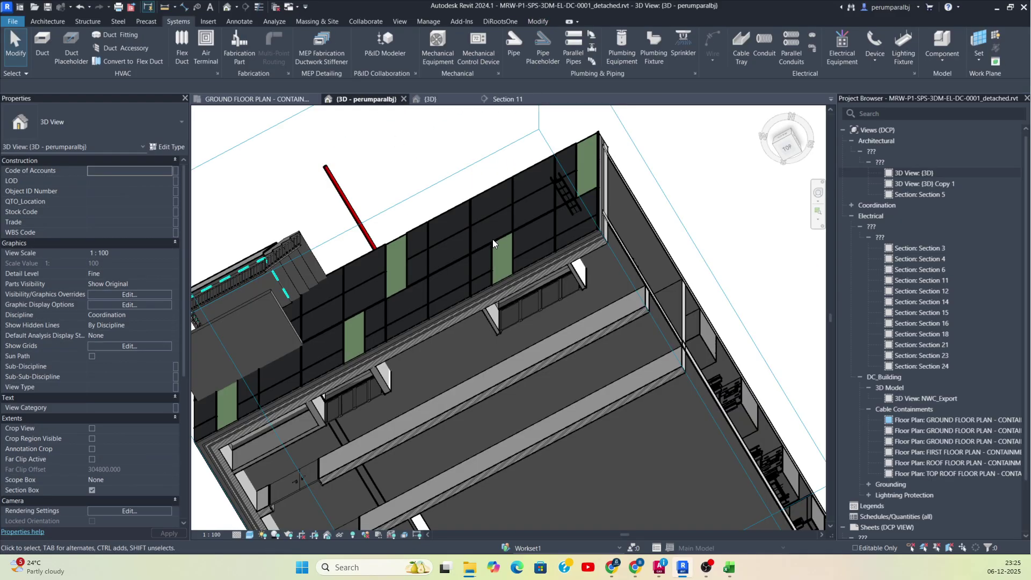
{"action": "middle_click_drag", "start_coordinate": [425, 297], "coordinate": [520, 287], "text": "shift"}
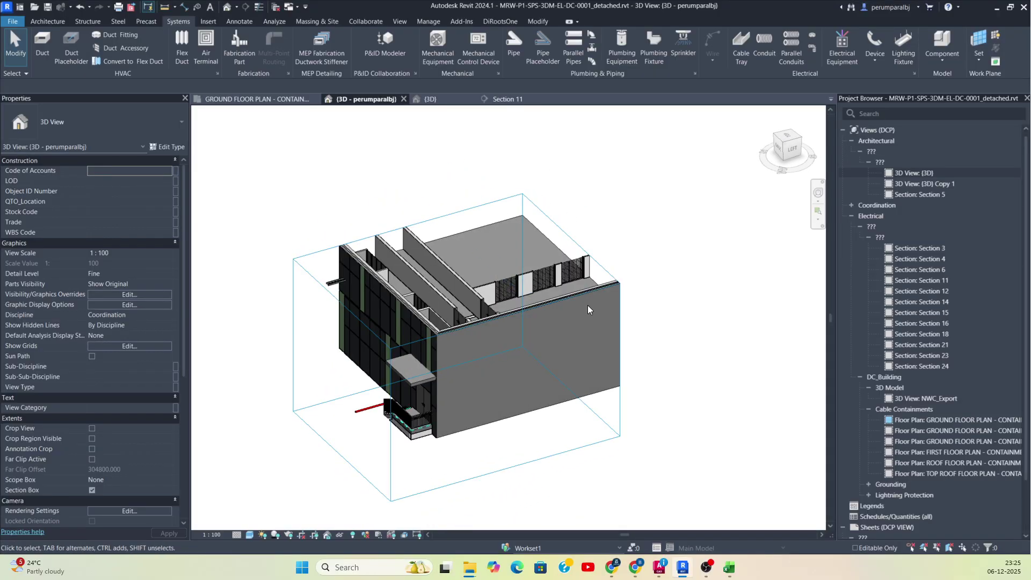
{"action": "left_click", "coordinate": [575, 297]}
{"action": "left_click_drag", "start_coordinate": [456, 275], "coordinate": [453, 291]}
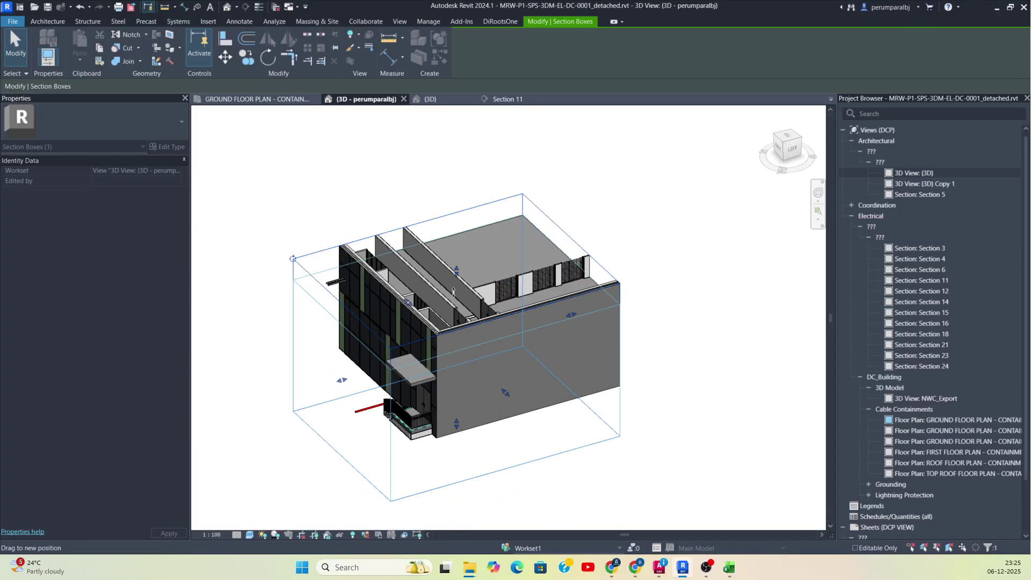
{"action": "scroll", "coordinate": [414, 371], "scroll_direction": "up", "scroll_amount": 6}
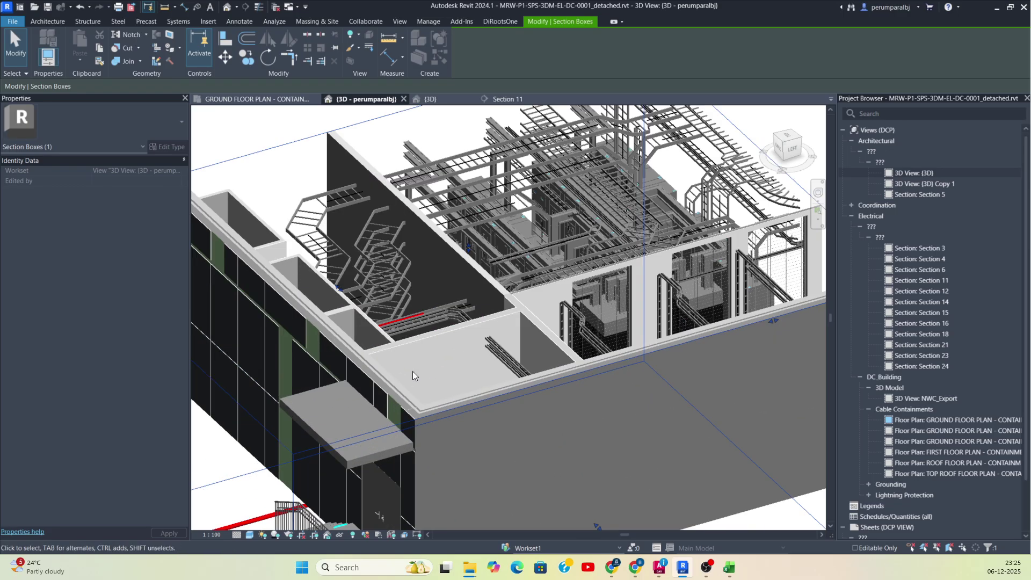
Nudge the horizontal conduit run sideways off the MV cable ladder's centreline, toward the side rail nearest the stepped ladders
{"action": "scroll", "coordinate": [390, 433], "scroll_direction": "up", "scroll_amount": 8}
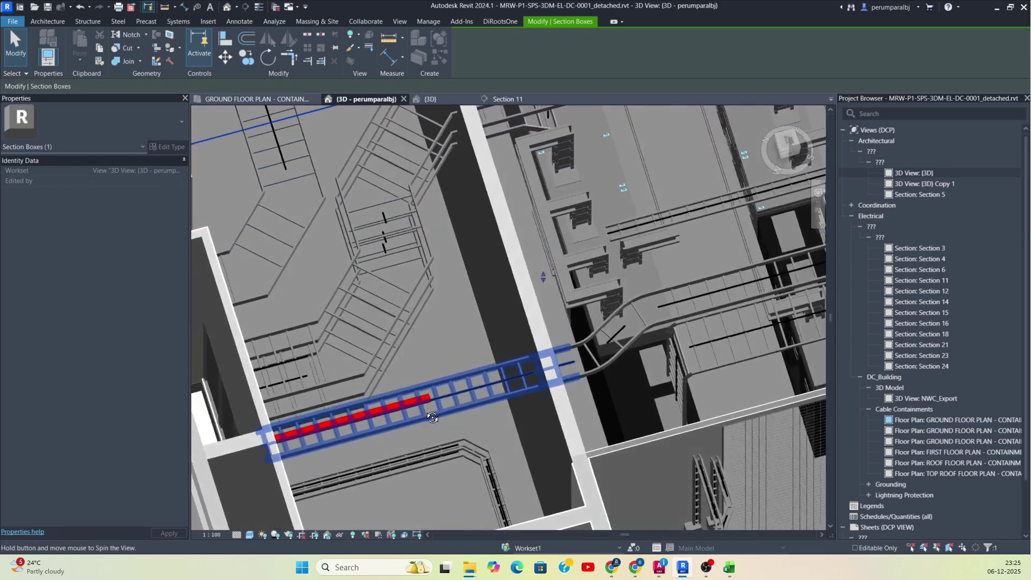
{"action": "scroll", "coordinate": [408, 424], "scroll_direction": "up", "scroll_amount": 3}
{"action": "middle_click_drag", "start_coordinate": [432, 417], "coordinate": [397, 485], "text": "shift"}
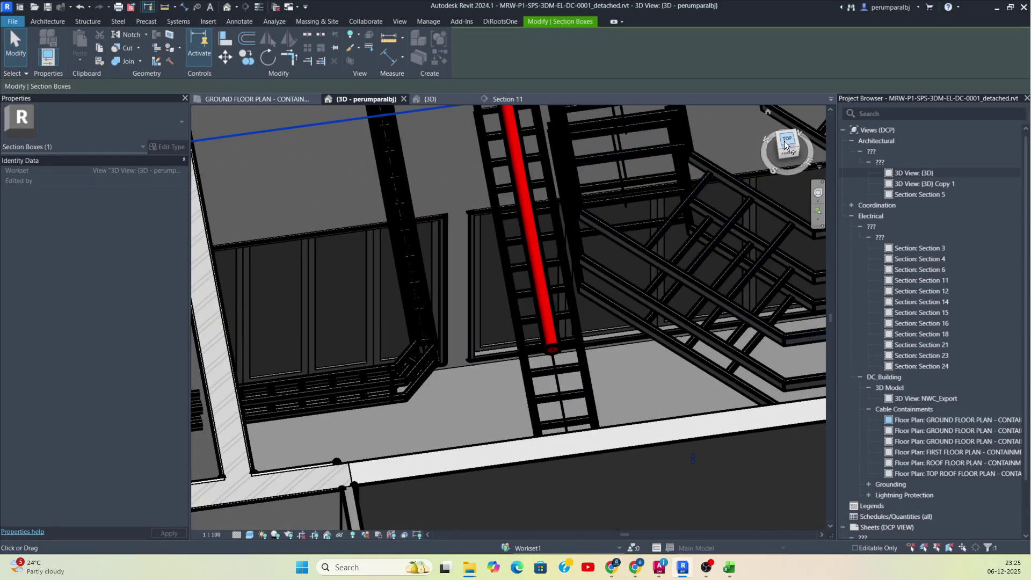
{"action": "left_click", "coordinate": [784, 141]}
{"action": "scroll", "coordinate": [502, 290], "scroll_direction": "up", "scroll_amount": 6}
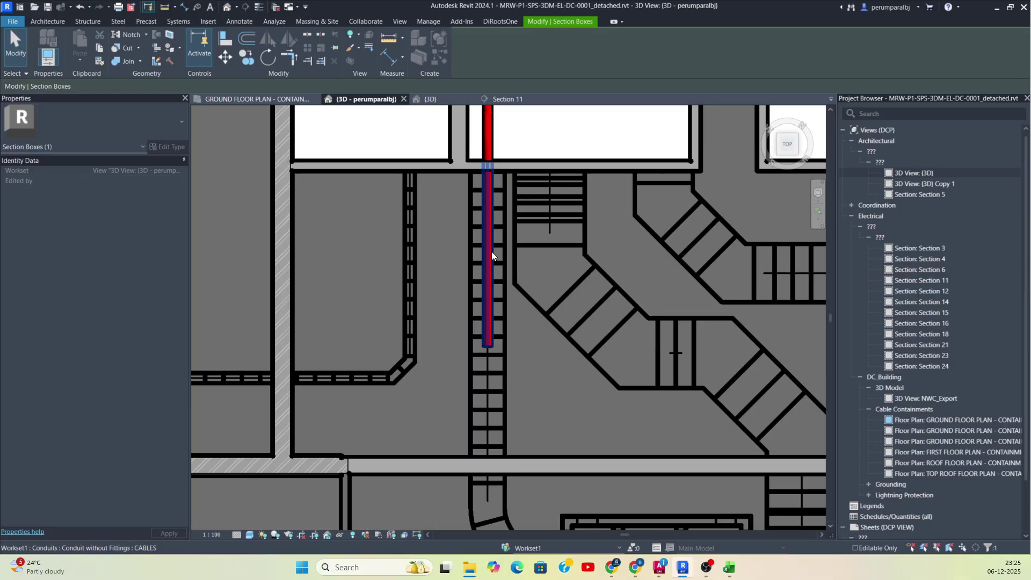
{"action": "left_click", "coordinate": [491, 252]}
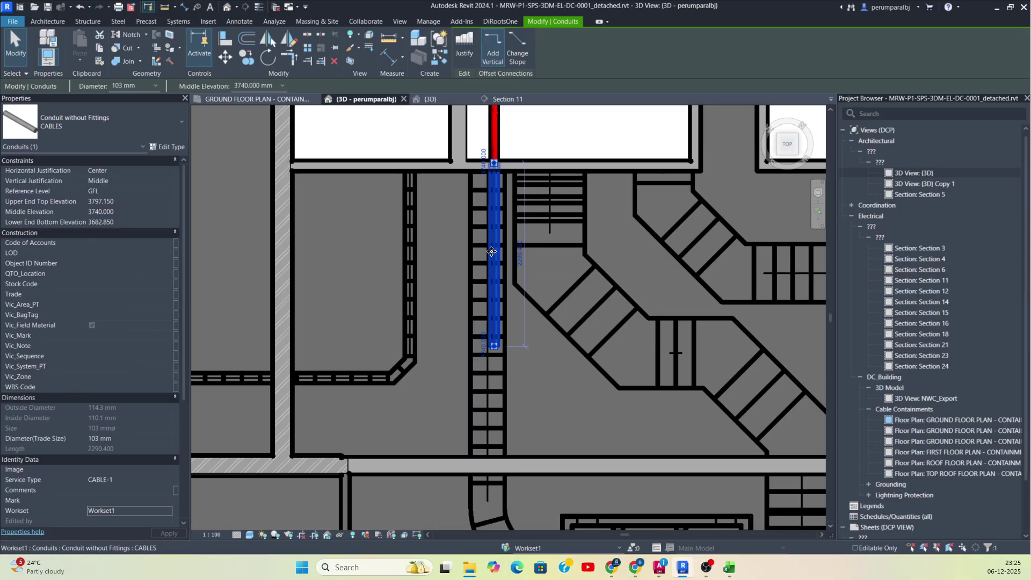
{"action": "key", "text": "Escape"}
{"action": "scroll", "coordinate": [546, 260], "scroll_direction": "down", "scroll_amount": 2}
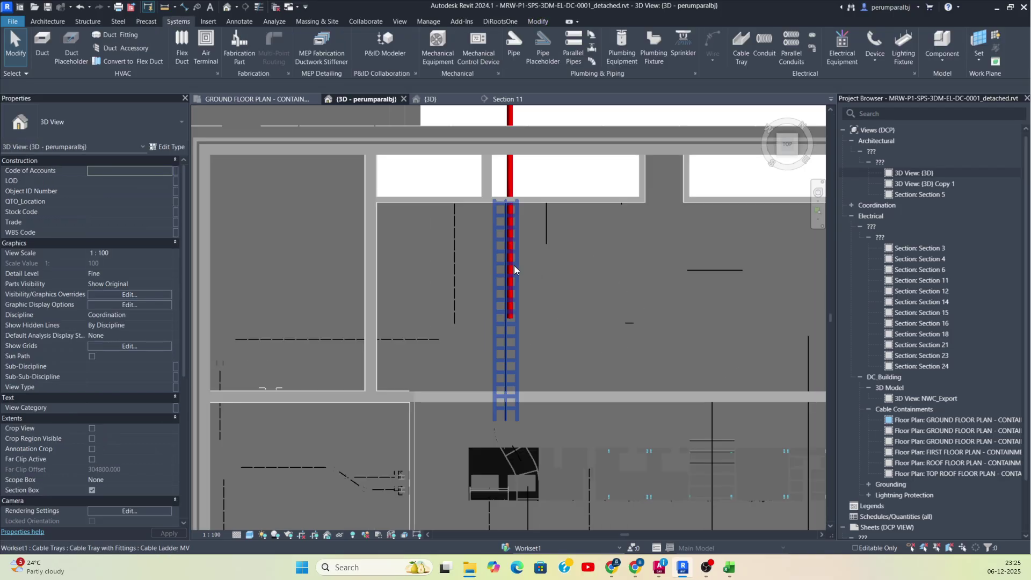
Continue the conduit from its indoor end straight along the MV cable ladder, through the inner wall to the start of the ladder bend
{"action": "middle_click_drag", "start_coordinate": [544, 314], "coordinate": [542, 210]}
{"action": "scroll", "coordinate": [512, 217], "scroll_direction": "up", "scroll_amount": 2}
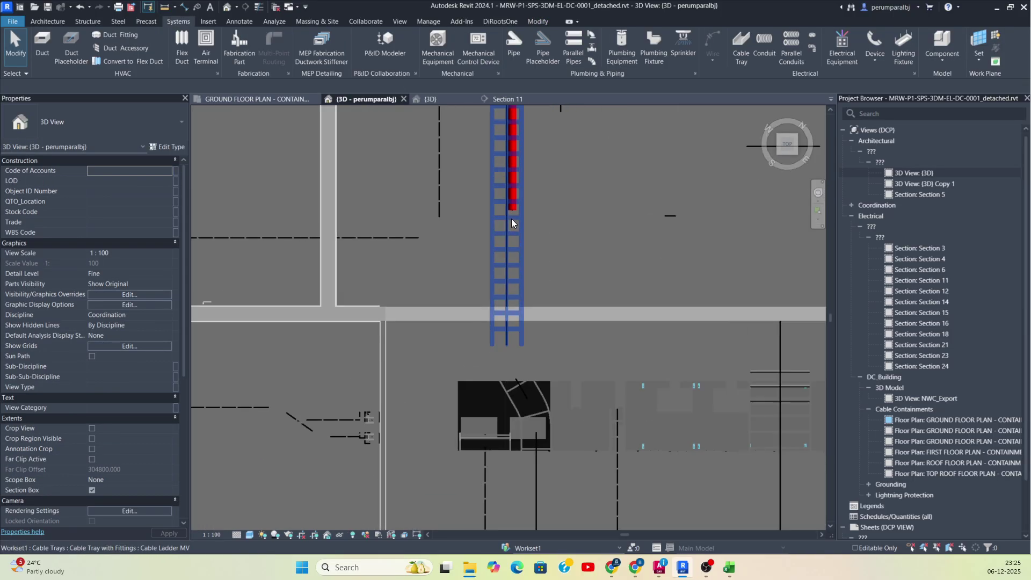
{"action": "left_click", "coordinate": [512, 211]}
{"action": "right_click", "coordinate": [513, 215]}
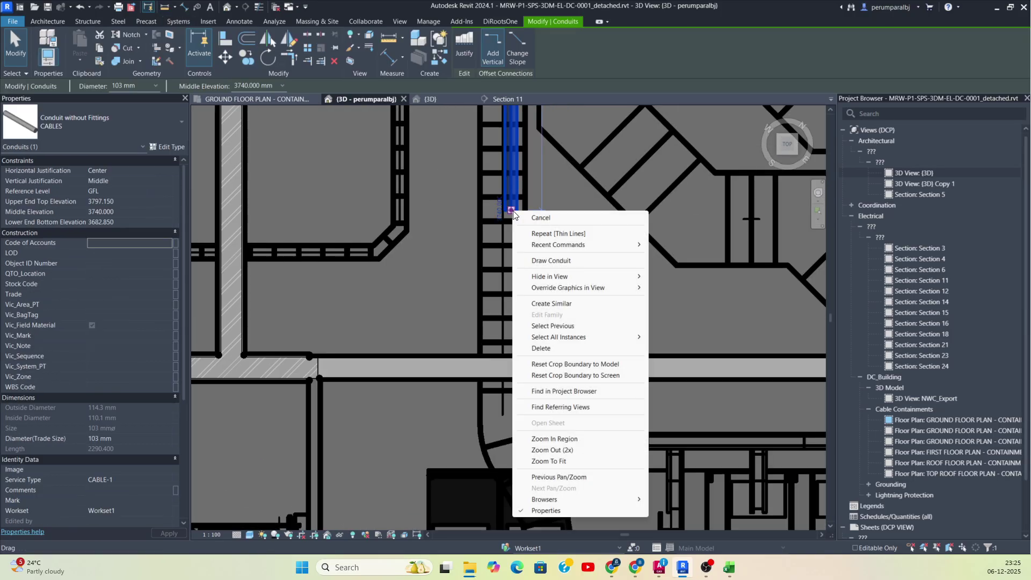
{"action": "left_click", "coordinate": [547, 261]}
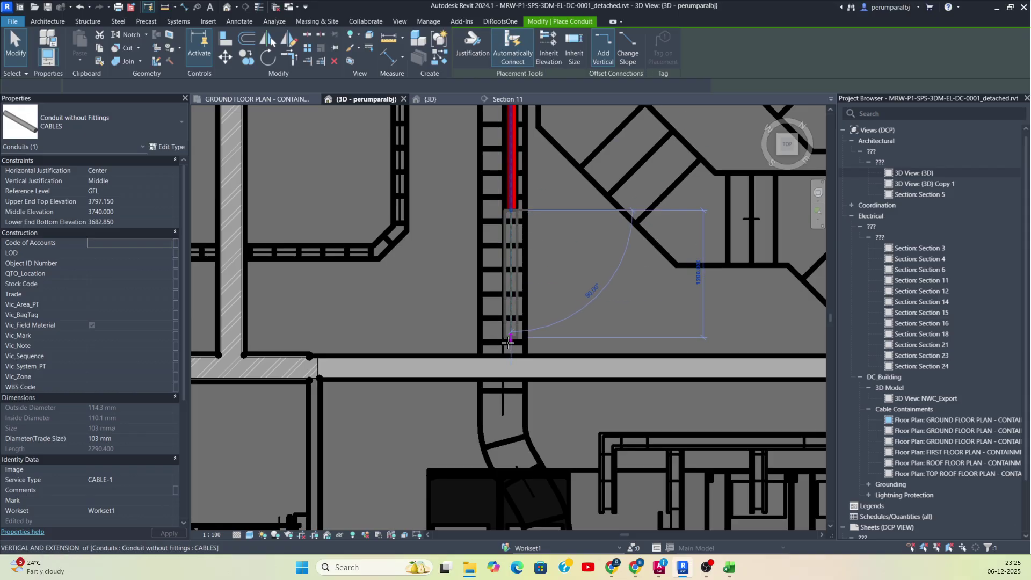
{"action": "scroll", "coordinate": [473, 269], "scroll_direction": "up", "scroll_amount": 3}
{"action": "left_click", "coordinate": [471, 288]}
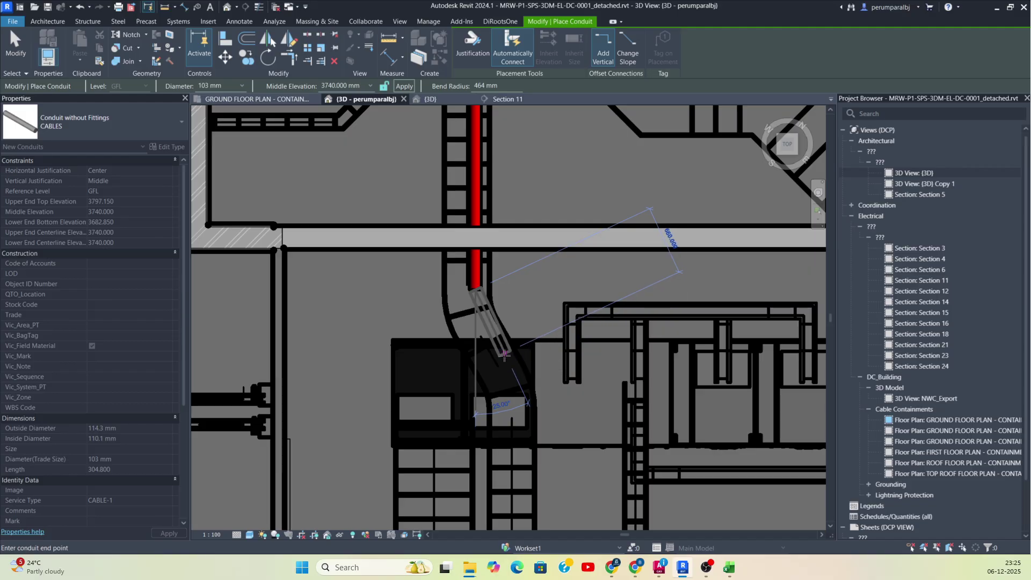
Extend the conduit diagonally along the ladder's offset bend, and run it straight above the panels to the ladder's far end
{"action": "scroll", "coordinate": [509, 366], "scroll_direction": "down", "scroll_amount": 1}
{"action": "middle_click_drag", "start_coordinate": [516, 379], "coordinate": [520, 293]}
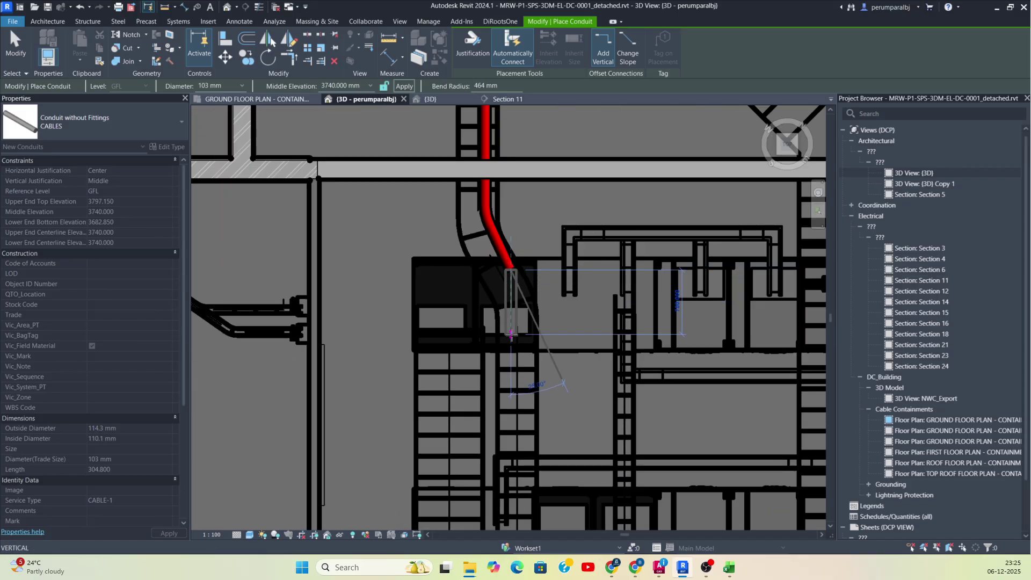
{"action": "scroll", "coordinate": [512, 335], "scroll_direction": "down", "scroll_amount": 1}
{"action": "scroll", "coordinate": [517, 337], "scroll_direction": "up", "scroll_amount": 5}
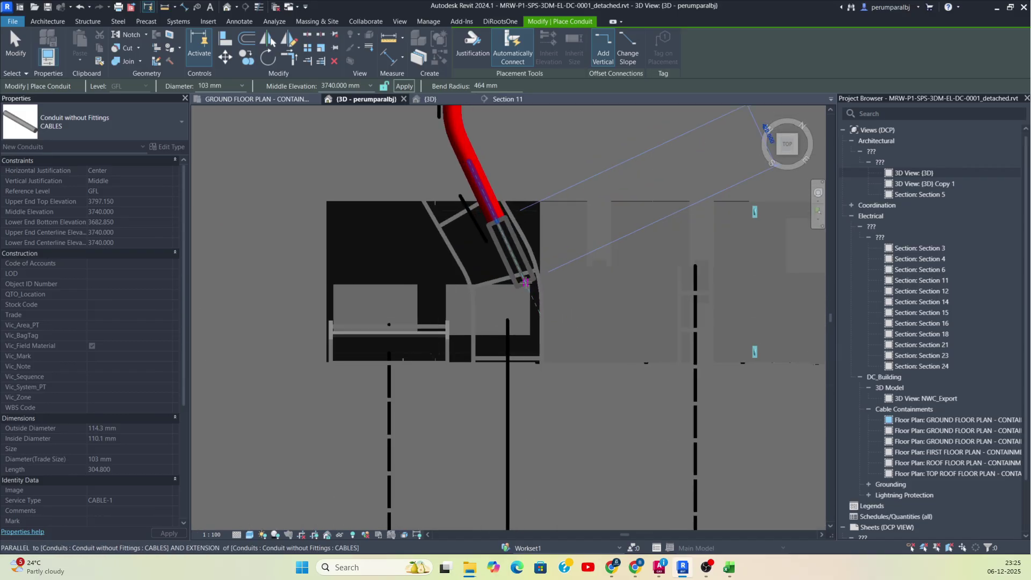
{"action": "scroll", "coordinate": [523, 282], "scroll_direction": "down", "scroll_amount": 3}
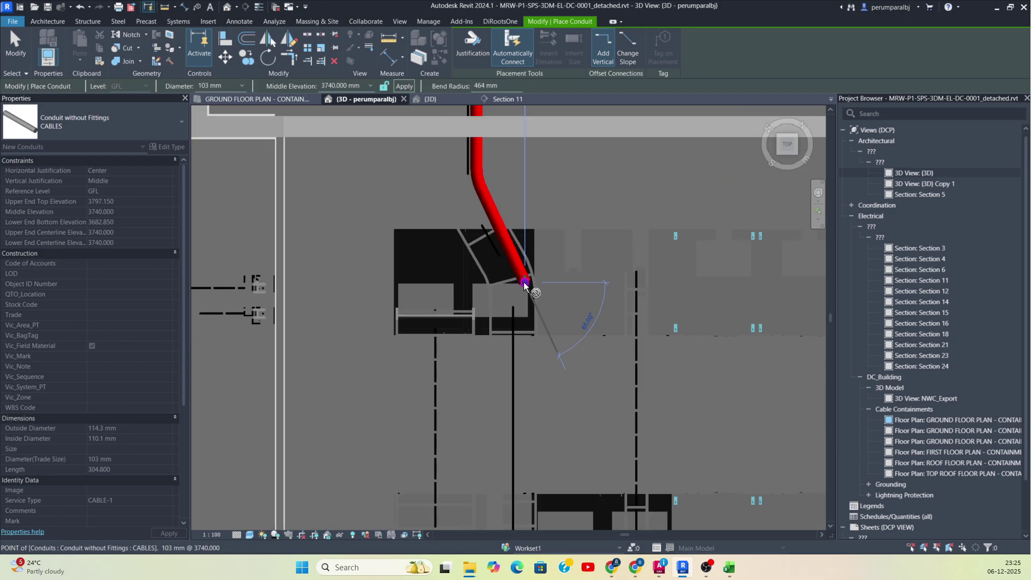
{"action": "middle_click_drag", "start_coordinate": [509, 363], "coordinate": [553, 265]}
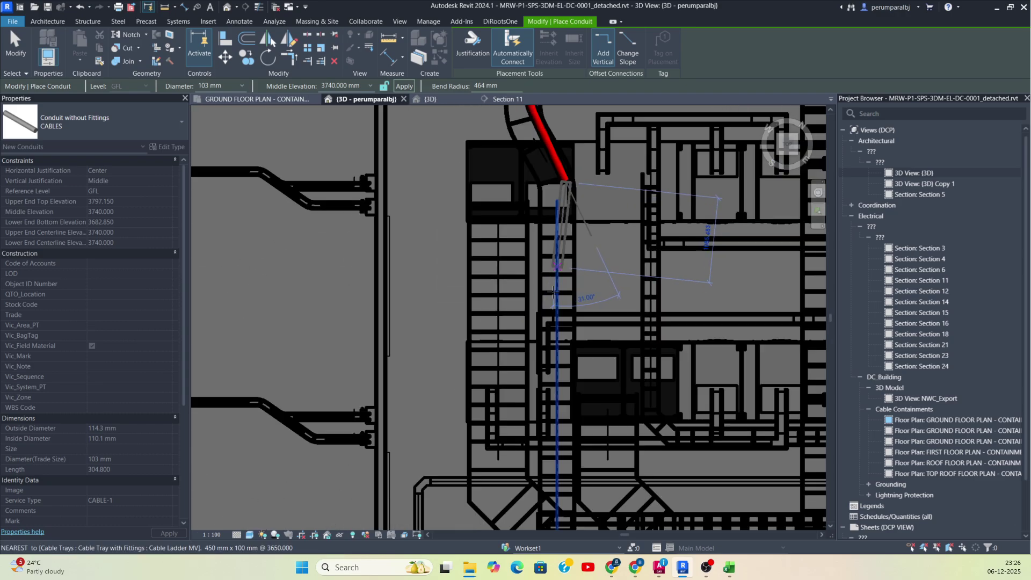
{"action": "scroll", "coordinate": [548, 360], "scroll_direction": "down", "scroll_amount": 5}
{"action": "scroll", "coordinate": [585, 408], "scroll_direction": "up", "scroll_amount": 3}
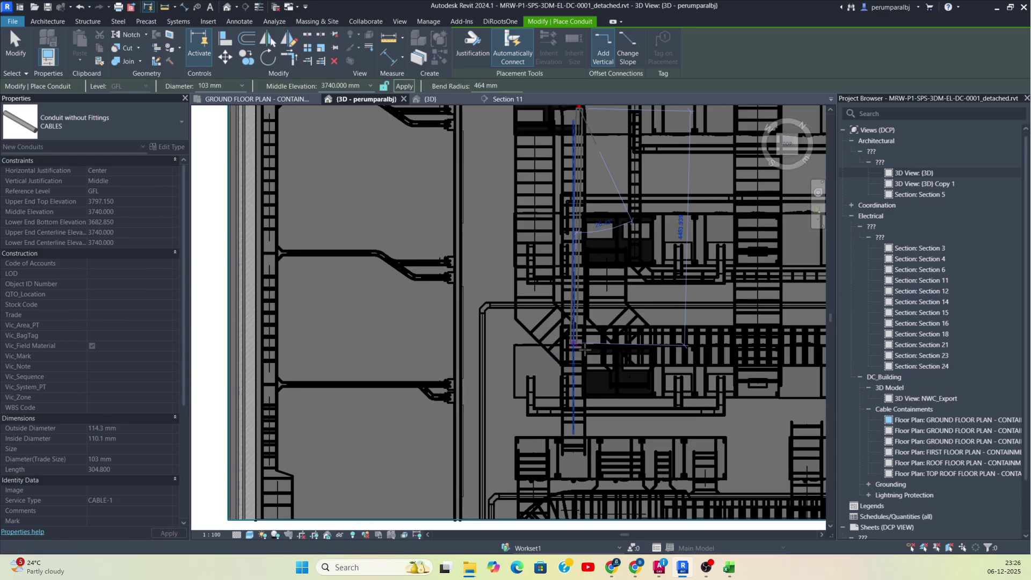
{"action": "scroll", "coordinate": [579, 451], "scroll_direction": "up", "scroll_amount": 6}
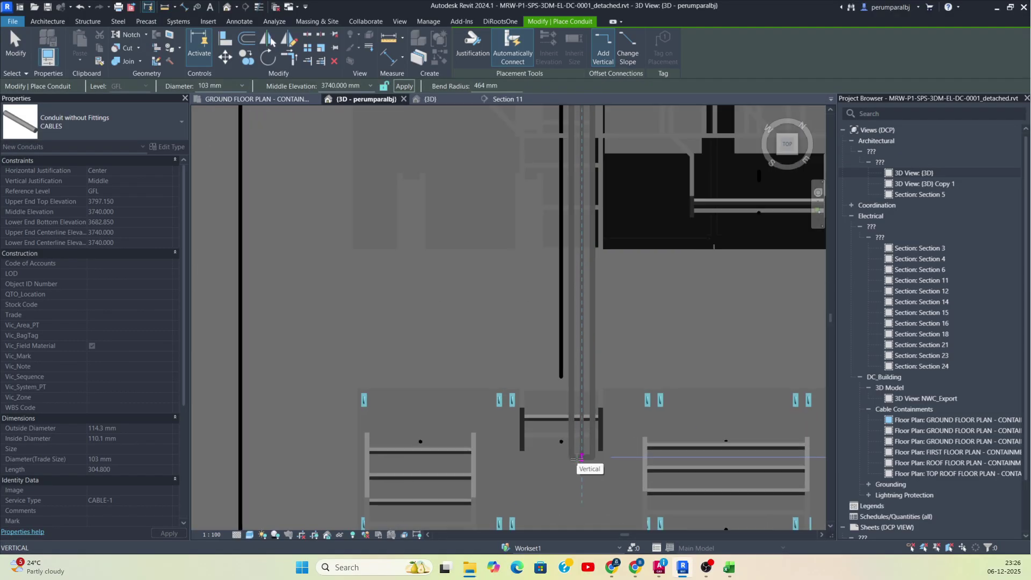
{"action": "left_click", "coordinate": [578, 456]}
{"action": "key", "text": "Escape"}
{"action": "key", "text": "Escape"}
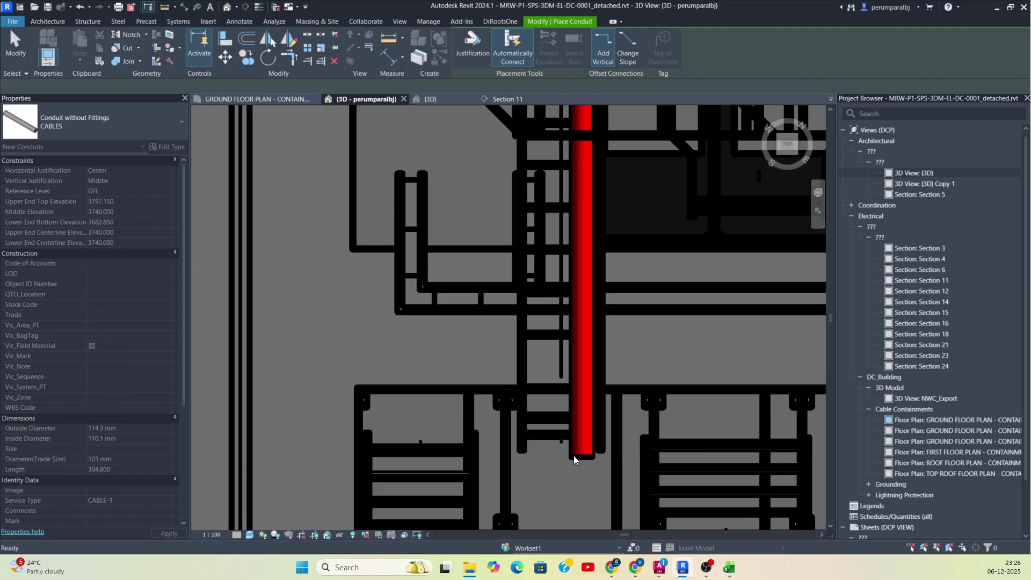
Nudge the diagonal conduit segment slightly away from the inner wall so it follows the ladder's offset bend
{"action": "scroll", "coordinate": [548, 419], "scroll_direction": "down", "scroll_amount": 3}
{"action": "scroll", "coordinate": [544, 412], "scroll_direction": "up", "scroll_amount": 3}
{"action": "scroll", "coordinate": [543, 147], "scroll_direction": "down", "scroll_amount": 3}
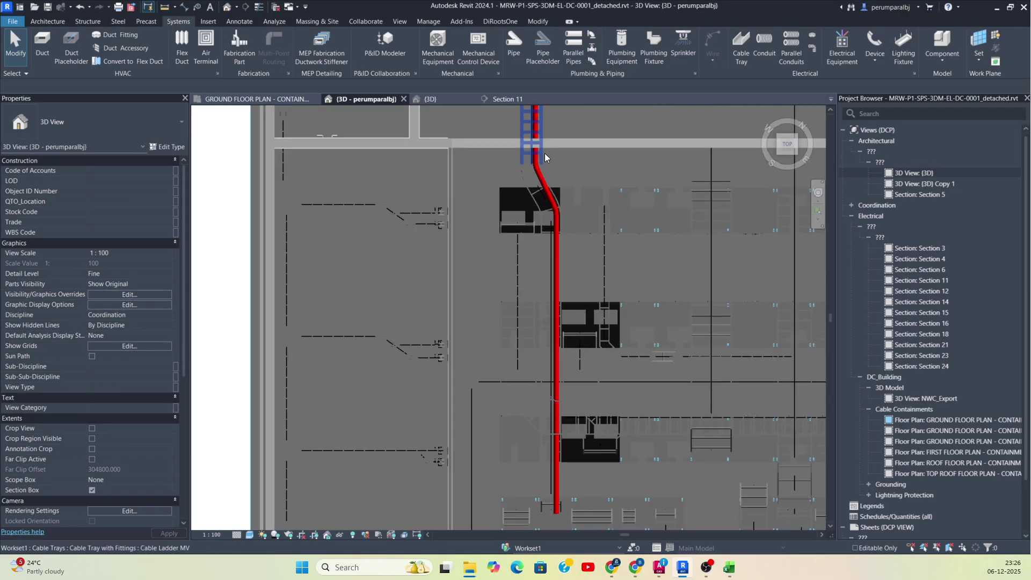
{"action": "scroll", "coordinate": [548, 185], "scroll_direction": "up", "scroll_amount": 2}
{"action": "middle_click_drag", "start_coordinate": [563, 231], "coordinate": [579, 277]}
{"action": "scroll", "coordinate": [541, 352], "scroll_direction": "up", "scroll_amount": 2}
{"action": "scroll", "coordinate": [540, 349], "scroll_direction": "down", "scroll_amount": 2}
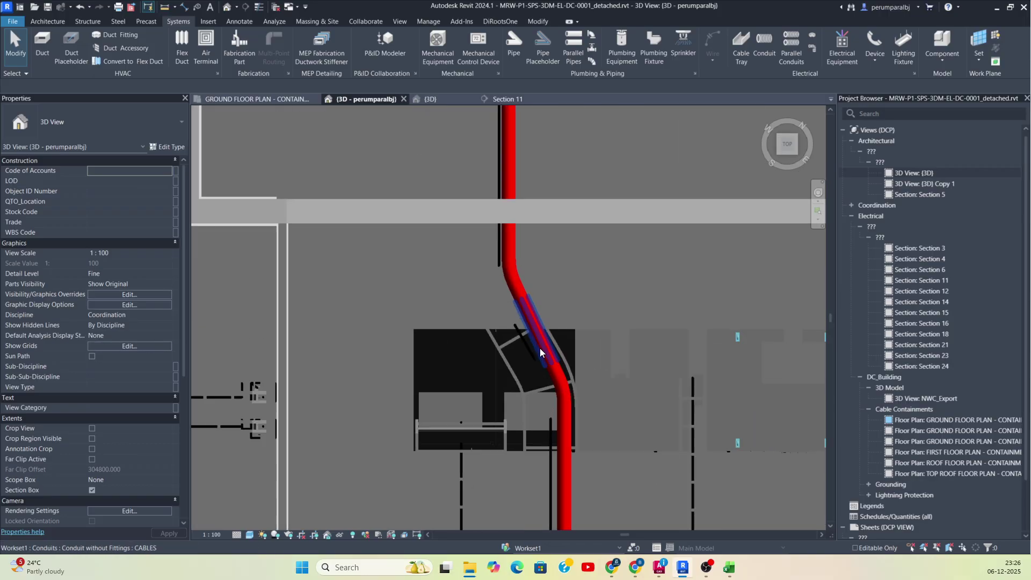
{"action": "scroll", "coordinate": [541, 348], "scroll_direction": "up", "scroll_amount": 2}
{"action": "left_click", "coordinate": [540, 348]}
{"action": "key", "text": "Down"}
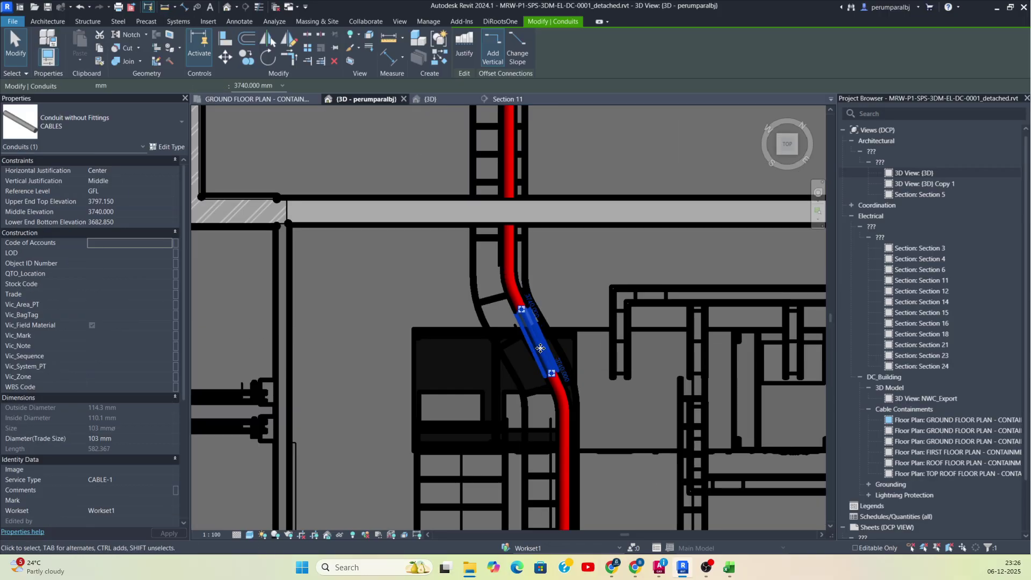
{"action": "key", "text": "Escape"}
{"action": "scroll", "coordinate": [540, 348], "scroll_direction": "down", "scroll_amount": 2}
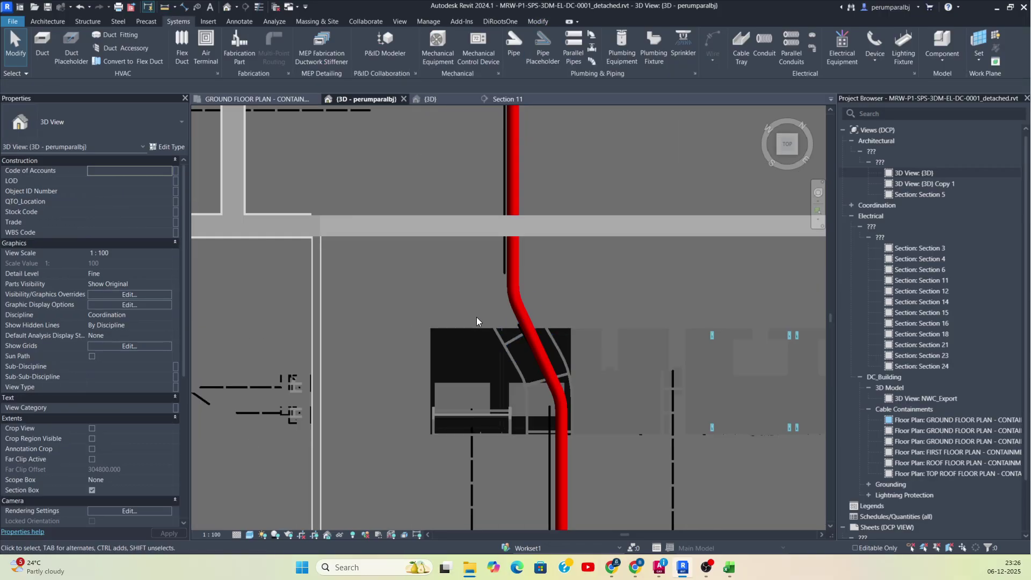
Examine the whole conduit route in 3D, from the underground part outside to its end at the last row of panels
{"action": "middle_click_drag", "start_coordinate": [509, 421], "coordinate": [668, 338], "text": "shift"}
{"action": "scroll", "coordinate": [553, 337], "scroll_direction": "down", "scroll_amount": 3}
{"action": "middle_click_drag", "start_coordinate": [360, 340], "coordinate": [578, 362], "text": "shift"}
{"action": "scroll", "coordinate": [577, 359], "scroll_direction": "down", "scroll_amount": 2}
{"action": "middle_click_drag", "start_coordinate": [591, 307], "coordinate": [648, 441]}
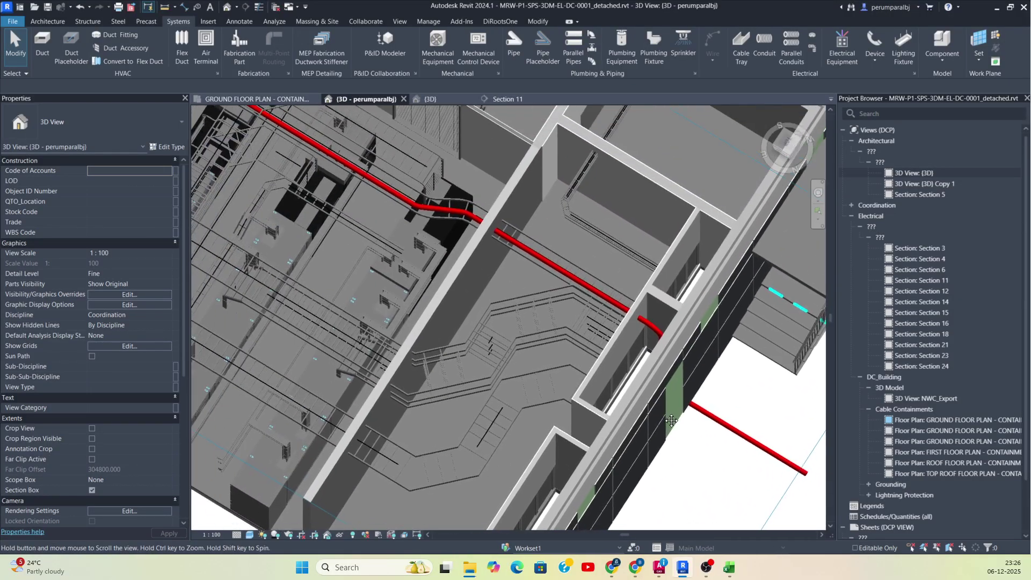
{"action": "middle_click_drag", "start_coordinate": [550, 288], "coordinate": [694, 360]}
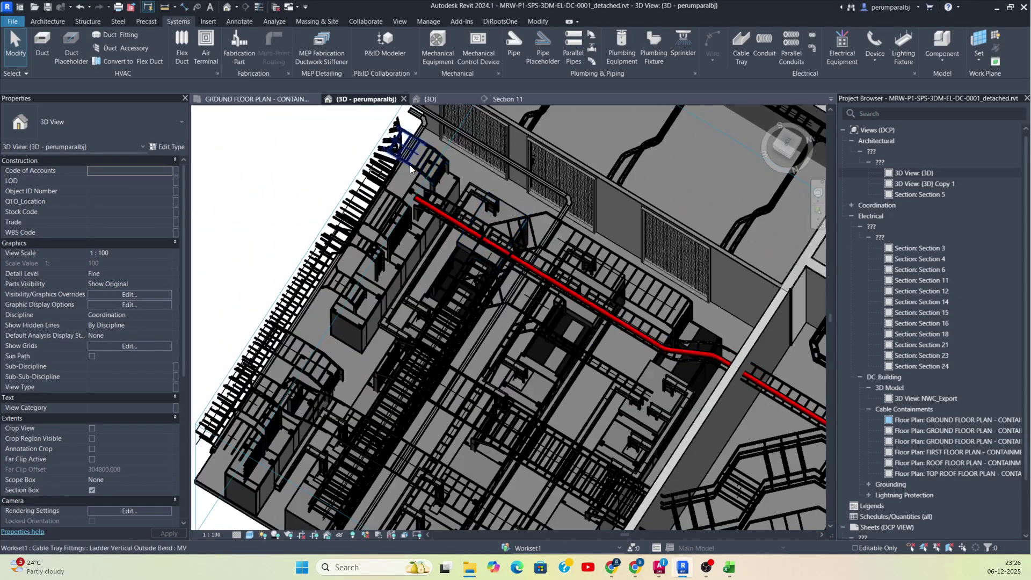
{"action": "scroll", "coordinate": [413, 192], "scroll_direction": "up", "scroll_amount": 4}
{"action": "middle_click_drag", "start_coordinate": [435, 232], "coordinate": [485, 222], "text": "shift"}
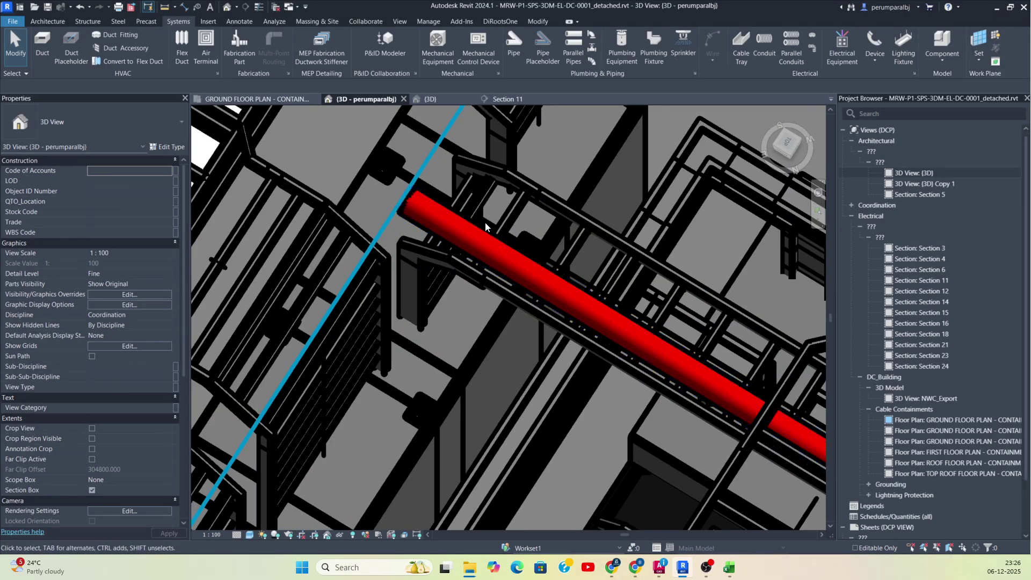
In the ground floor containment plan, move the Section 11 line to cut the MV ladder beside the conduit's far end
{"action": "left_click", "coordinate": [270, 100]}
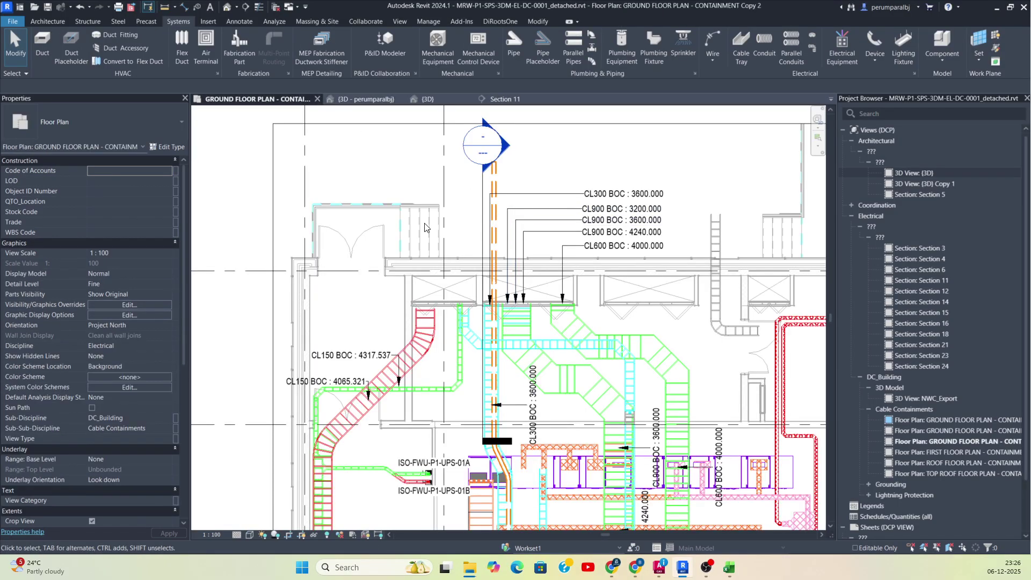
{"action": "middle_click_drag", "start_coordinate": [490, 422], "coordinate": [486, 290]}
{"action": "scroll", "coordinate": [486, 289], "scroll_direction": "down", "scroll_amount": 1}
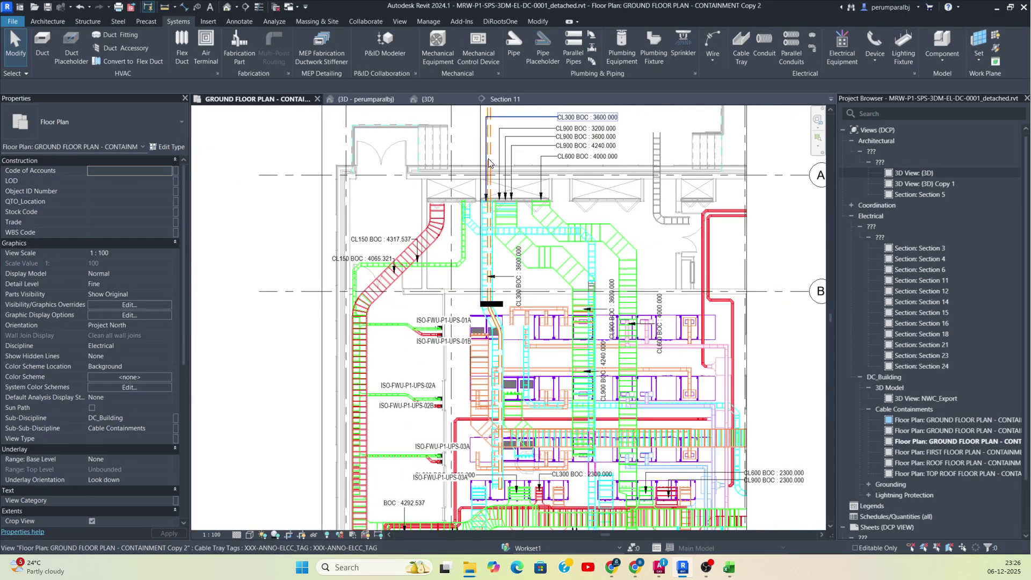
{"action": "left_click", "coordinate": [479, 156]}
{"action": "scroll", "coordinate": [479, 153], "scroll_direction": "down", "scroll_amount": 4}
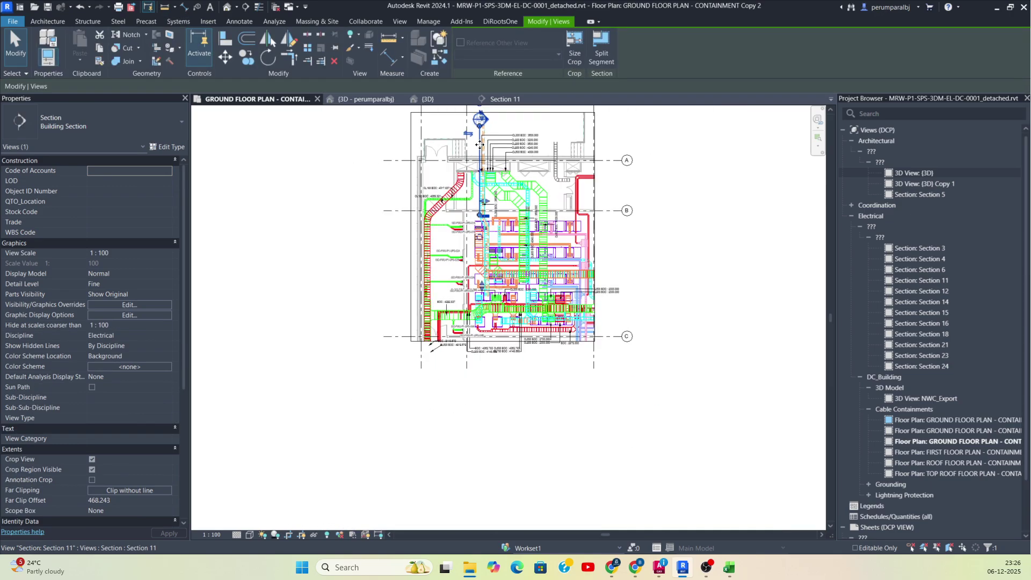
{"action": "left_click_drag", "start_coordinate": [480, 185], "coordinate": [482, 219]}
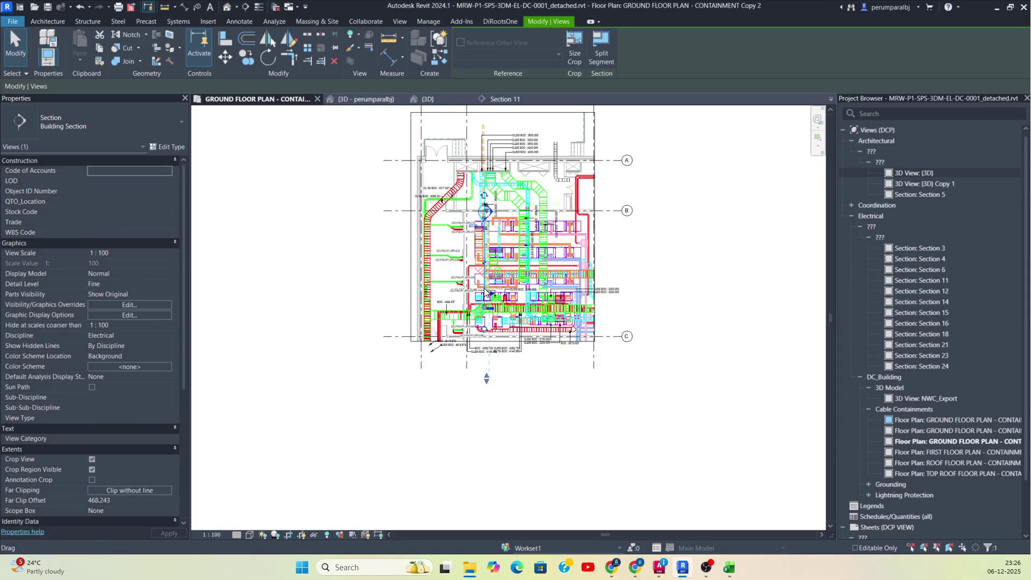
{"action": "scroll", "coordinate": [483, 237], "scroll_direction": "up", "scroll_amount": 8}
{"action": "scroll", "coordinate": [478, 329], "scroll_direction": "up", "scroll_amount": 2}
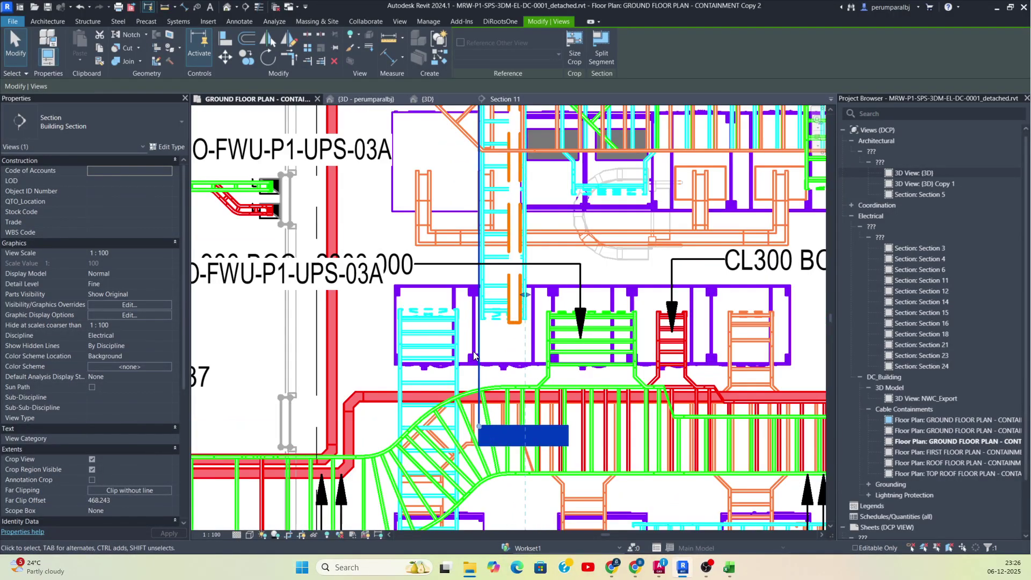
{"action": "left_click_drag", "start_coordinate": [482, 349], "coordinate": [506, 353]}
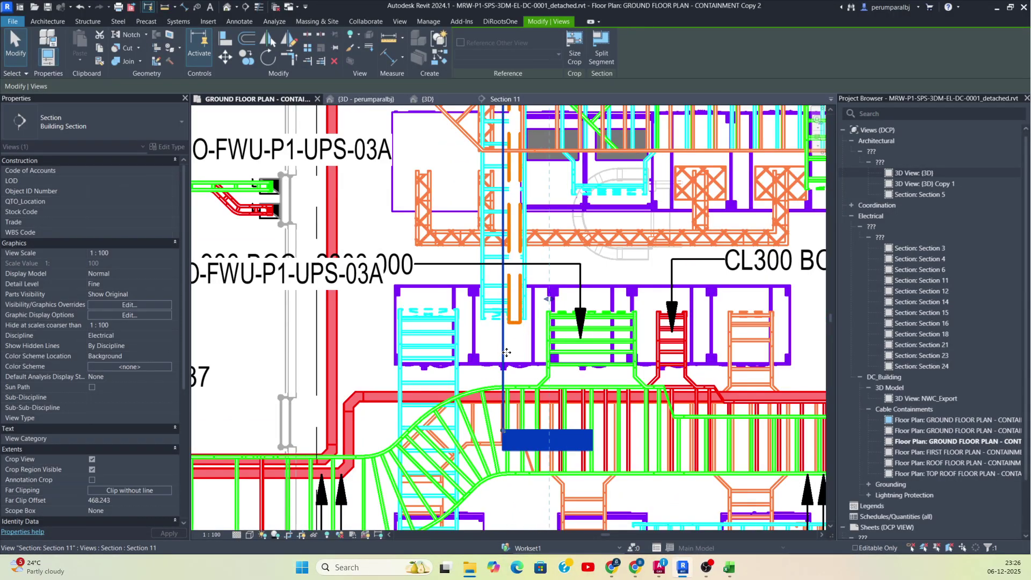
Turn on thin line display and open the view of the relocated Section 11
{"action": "left_click", "coordinate": [248, 6]}
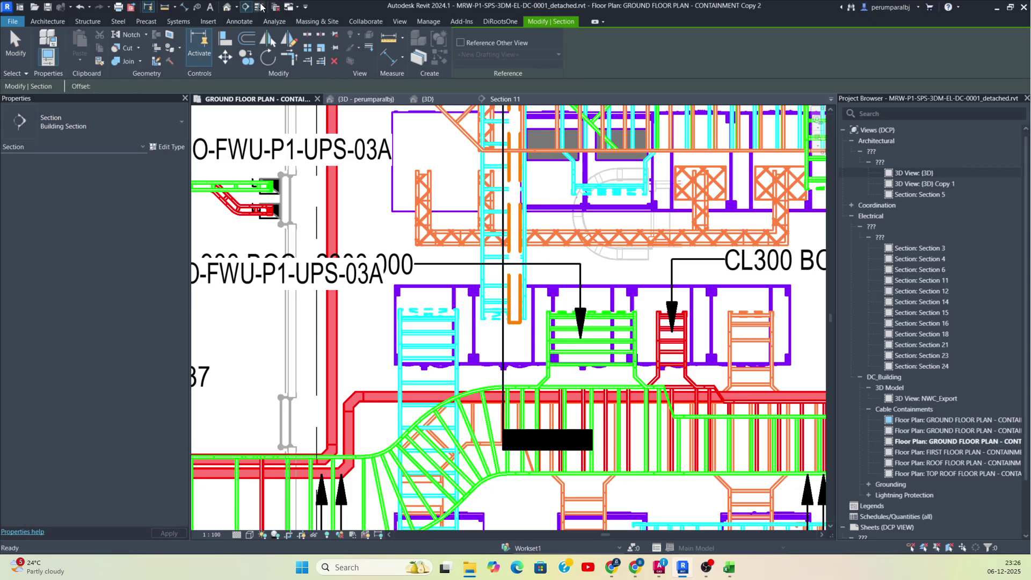
{"action": "left_click", "coordinate": [260, 7]}
{"action": "left_click", "coordinate": [504, 349]}
{"action": "right_click", "coordinate": [504, 344]}
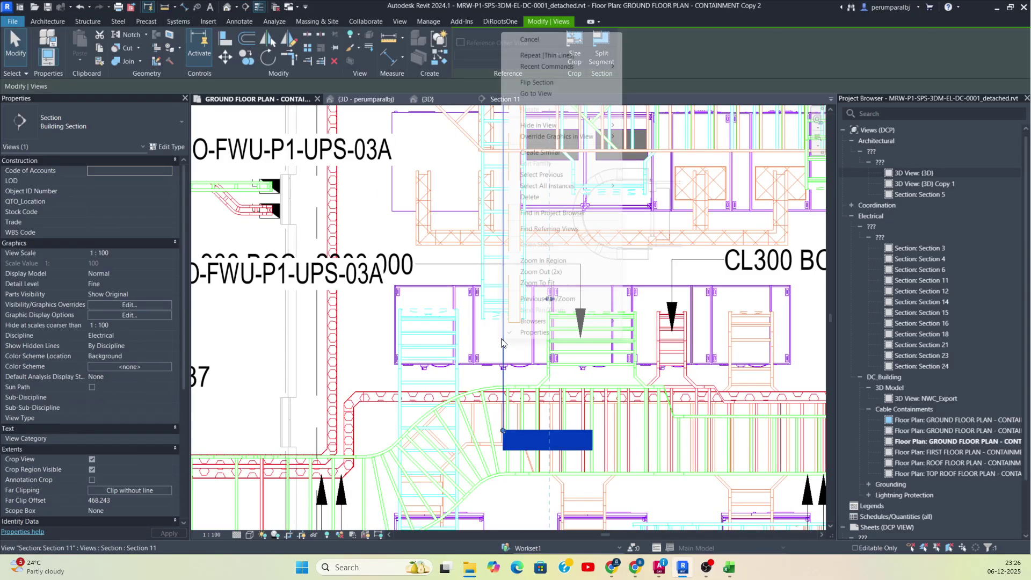
{"action": "left_click", "coordinate": [537, 94]}
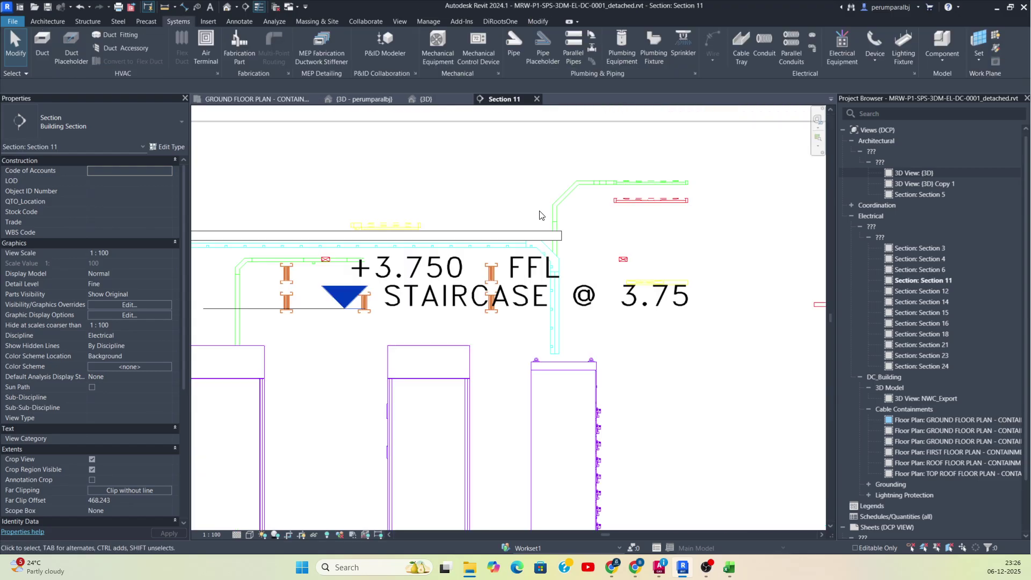
Set the visual style of the Section 11 view to Shaded
{"action": "scroll", "coordinate": [545, 214], "scroll_direction": "down", "scroll_amount": 2}
{"action": "scroll", "coordinate": [543, 262], "scroll_direction": "down", "scroll_amount": 3}
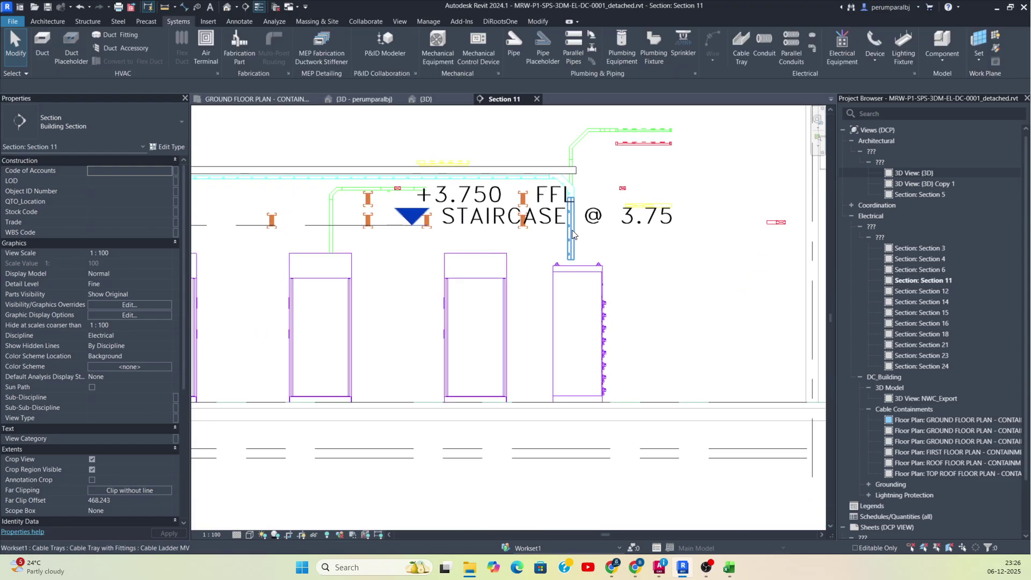
{"action": "scroll", "coordinate": [543, 260], "scroll_direction": "down", "scroll_amount": 1}
{"action": "scroll", "coordinate": [415, 226], "scroll_direction": "up", "scroll_amount": 1}
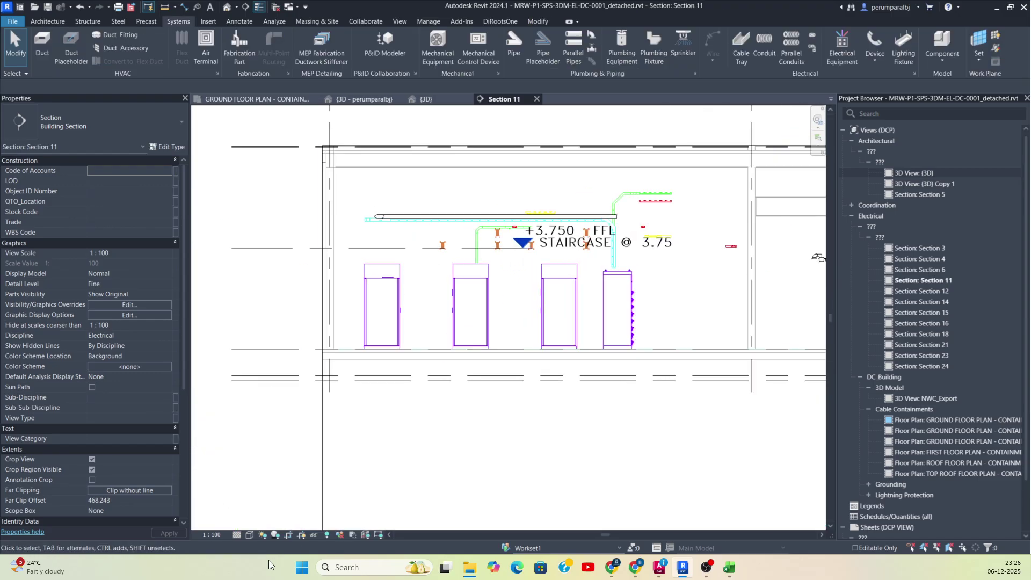
{"action": "left_click", "coordinate": [253, 535]}
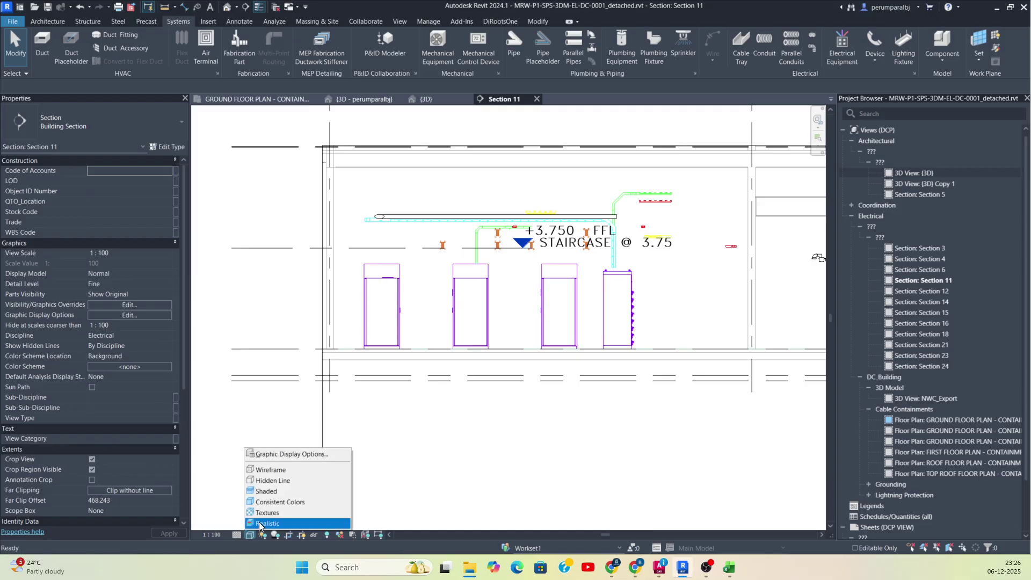
{"action": "left_click", "coordinate": [265, 491]}
Draw the CABLES conduit vertically down from its open end onto the last panel's top face and accept the surface connection
{"action": "scroll", "coordinate": [622, 221], "scroll_direction": "up", "scroll_amount": 5}
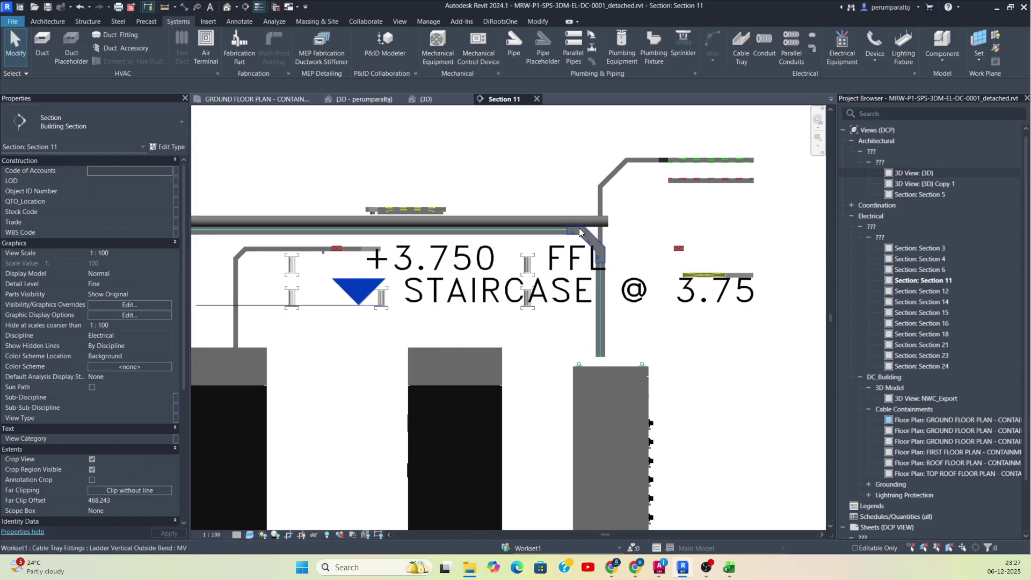
{"action": "scroll", "coordinate": [623, 221], "scroll_direction": "up", "scroll_amount": 2}
{"action": "left_click", "coordinate": [609, 220]}
{"action": "right_click", "coordinate": [613, 221]}
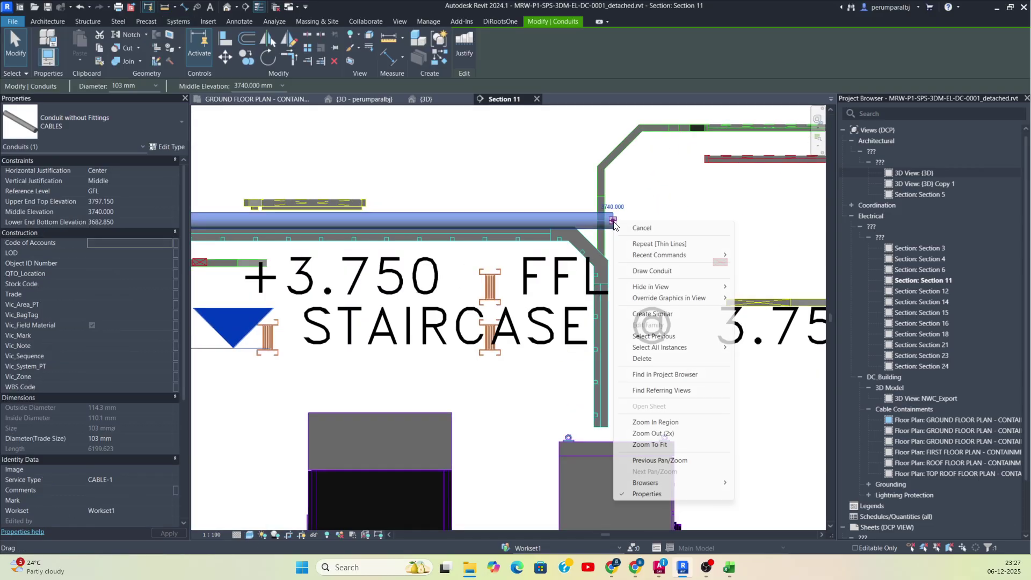
{"action": "left_click", "coordinate": [651, 271]}
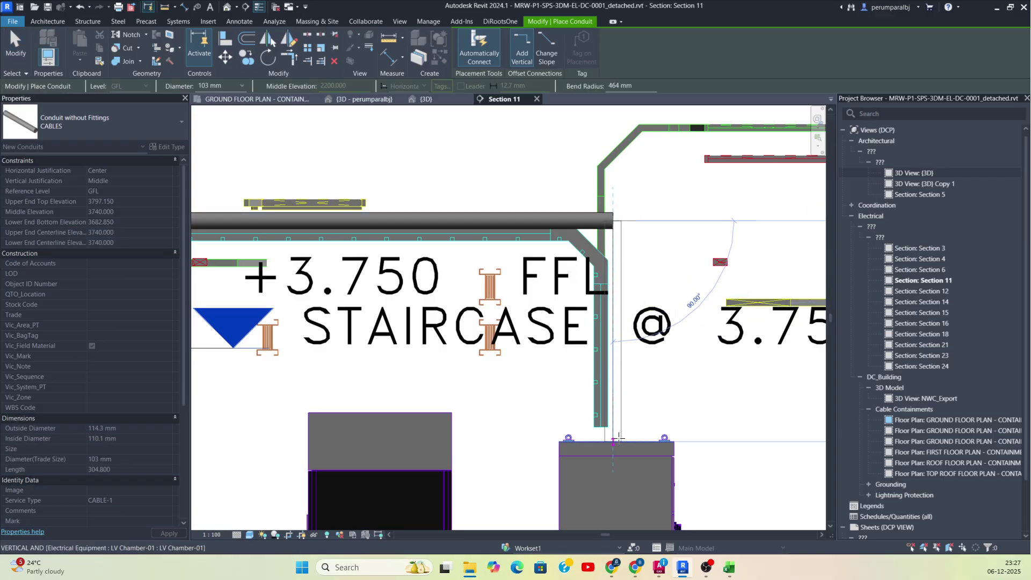
{"action": "scroll", "coordinate": [617, 437], "scroll_direction": "up", "scroll_amount": 3}
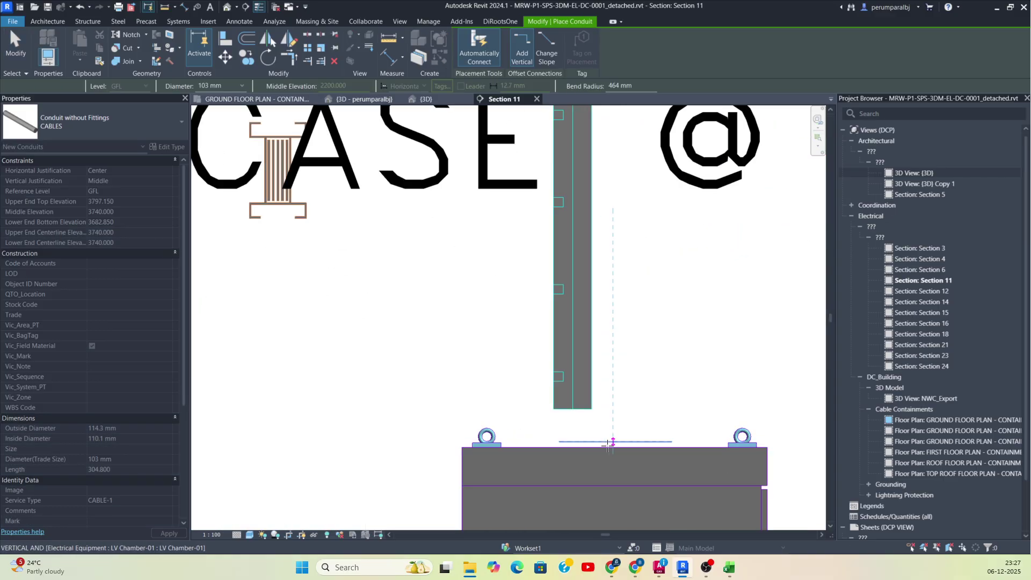
{"action": "left_click", "coordinate": [640, 379]}
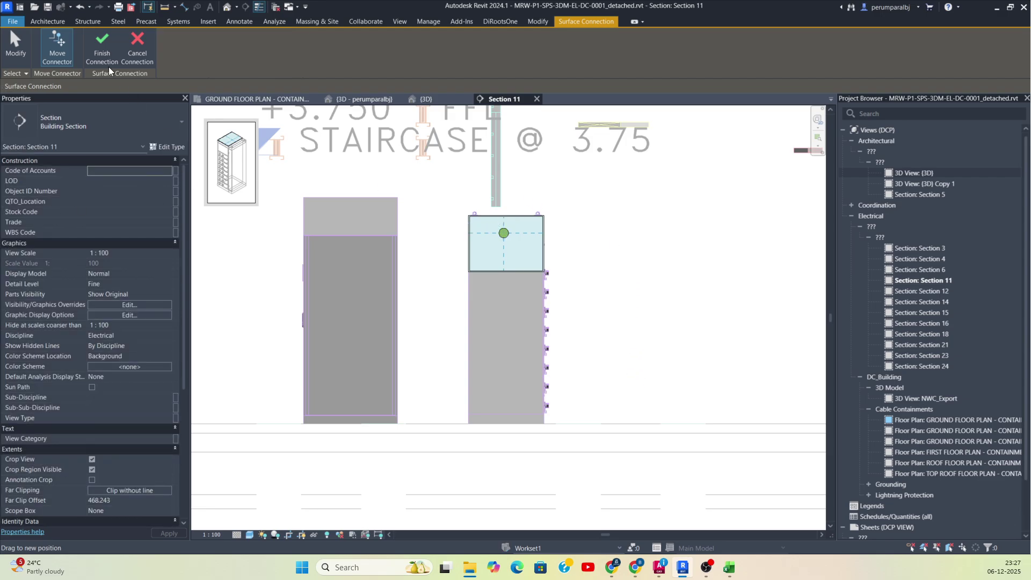
{"action": "left_click", "coordinate": [105, 50]}
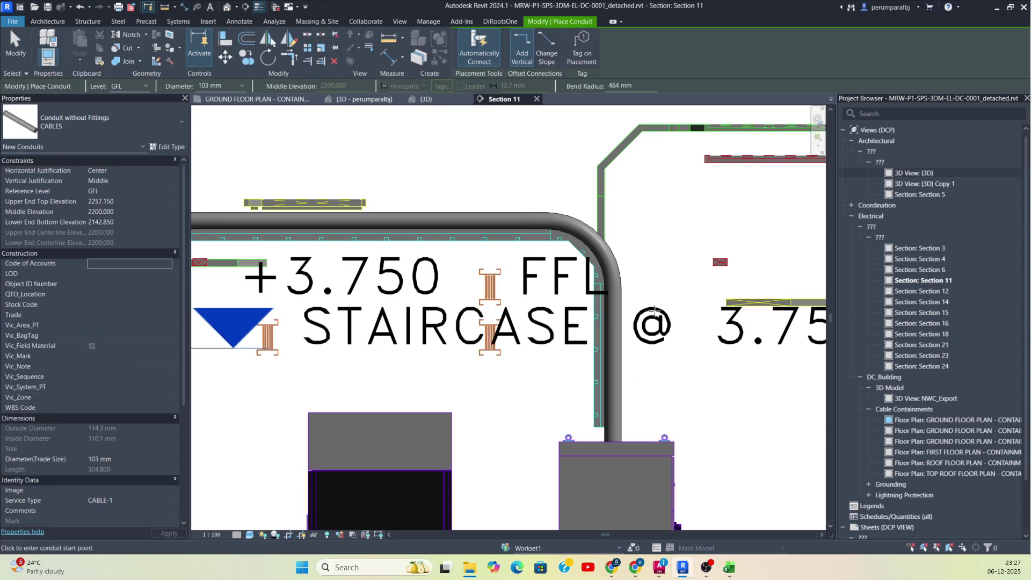
{"action": "key", "text": "Escape"}
{"action": "key", "text": "Escape"}
{"action": "scroll", "coordinate": [594, 314], "scroll_direction": "down", "scroll_amount": 2}
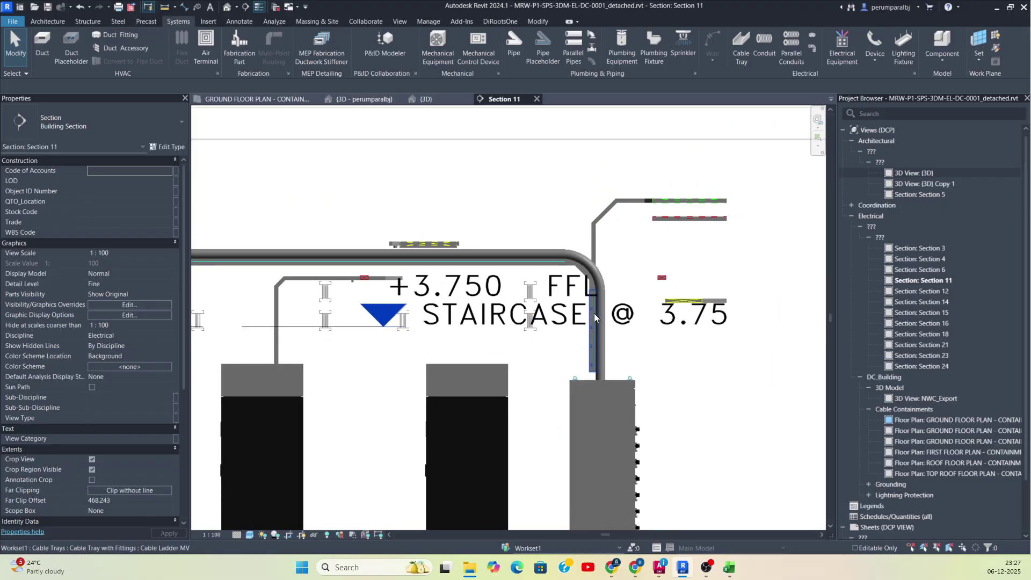
Check the conduit drop beside the ladder's vertical bend in 3D and undo it
{"action": "left_click", "coordinate": [357, 100]}
{"action": "middle_click_drag", "start_coordinate": [549, 311], "coordinate": [400, 456], "text": "shift"}
{"action": "scroll", "coordinate": [453, 331], "scroll_direction": "up", "scroll_amount": 5}
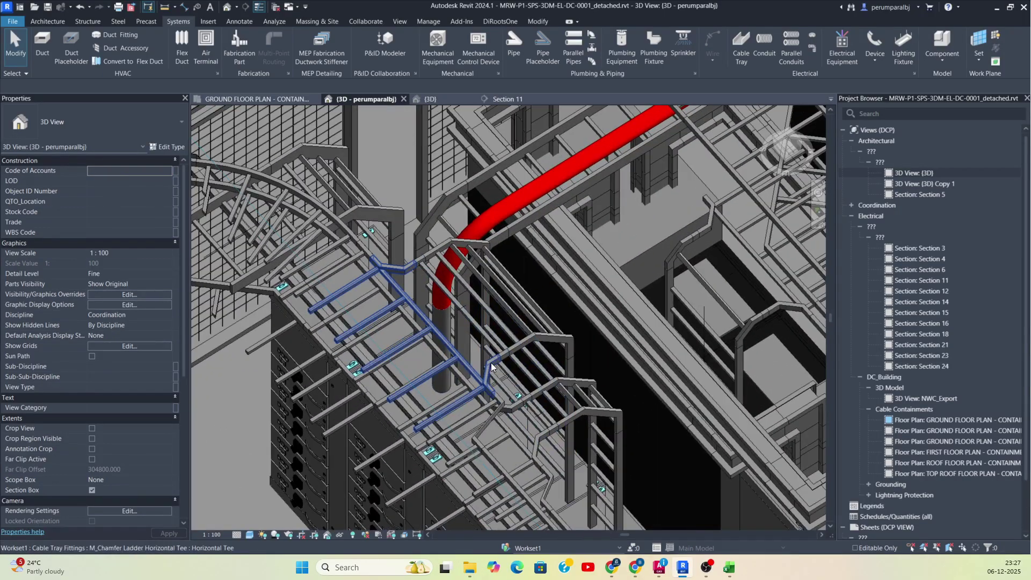
{"action": "scroll", "coordinate": [449, 339], "scroll_direction": "up", "scroll_amount": 2}
{"action": "left_click", "coordinate": [445, 317]}
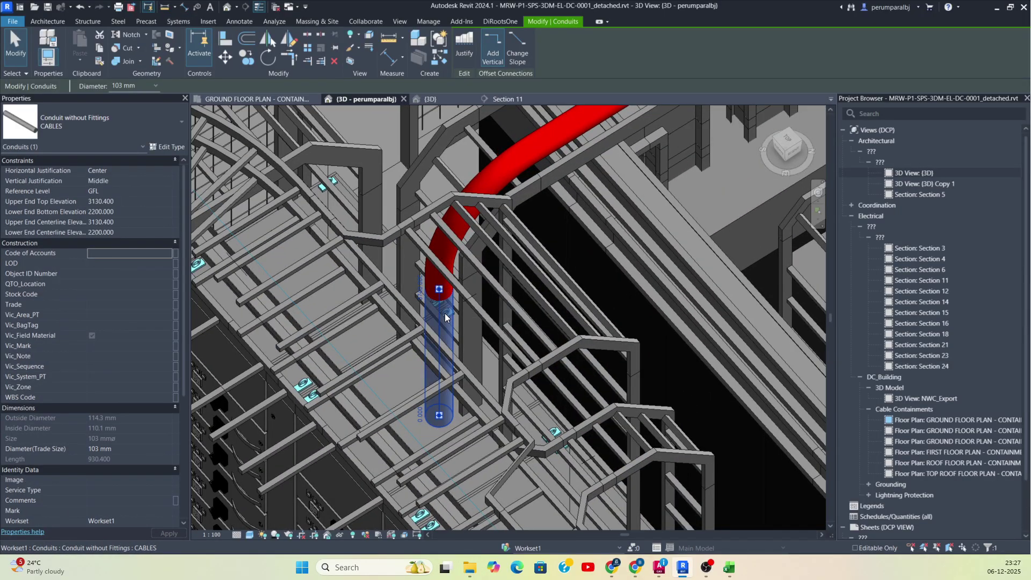
{"action": "key", "text": "Escape"}
{"action": "scroll", "coordinate": [429, 322], "scroll_direction": "down", "scroll_amount": 6}
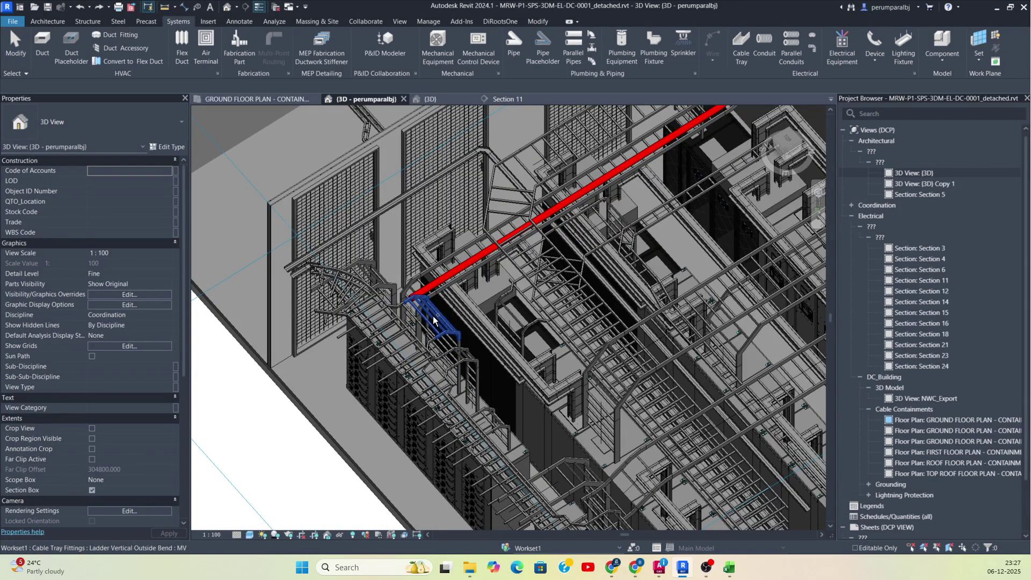
In Section 11, draw the conduit vertically down from its open end along the ladder, stopping just above the last panel
{"action": "left_click", "coordinate": [508, 103]}
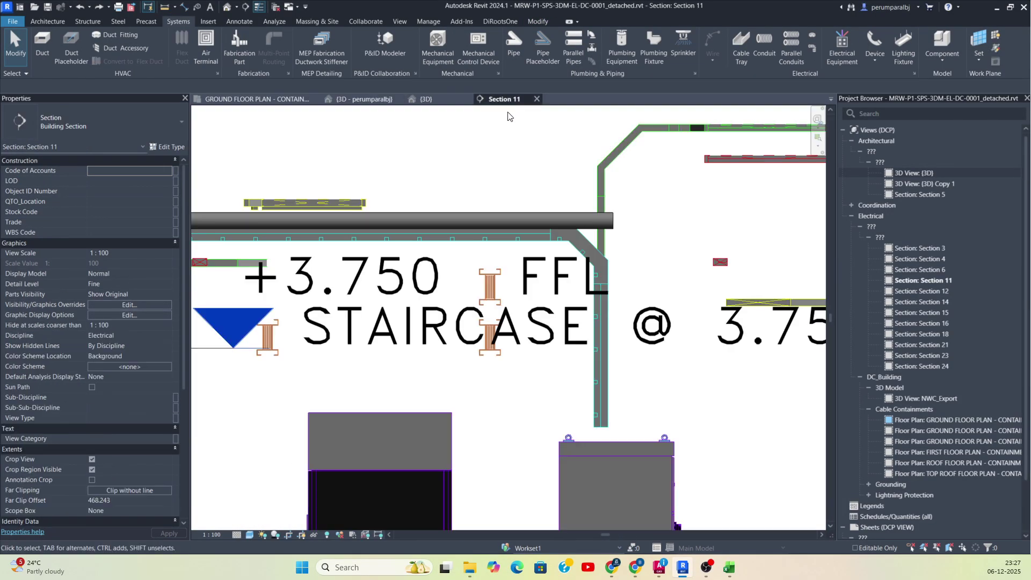
{"action": "left_click", "coordinate": [612, 220]}
{"action": "right_click", "coordinate": [613, 221]}
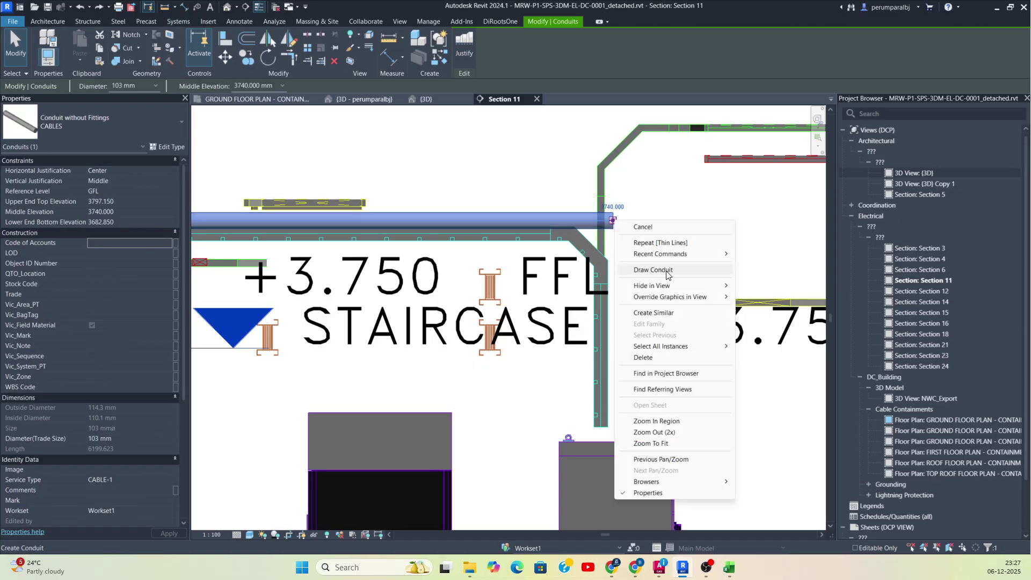
{"action": "left_click", "coordinate": [664, 270]}
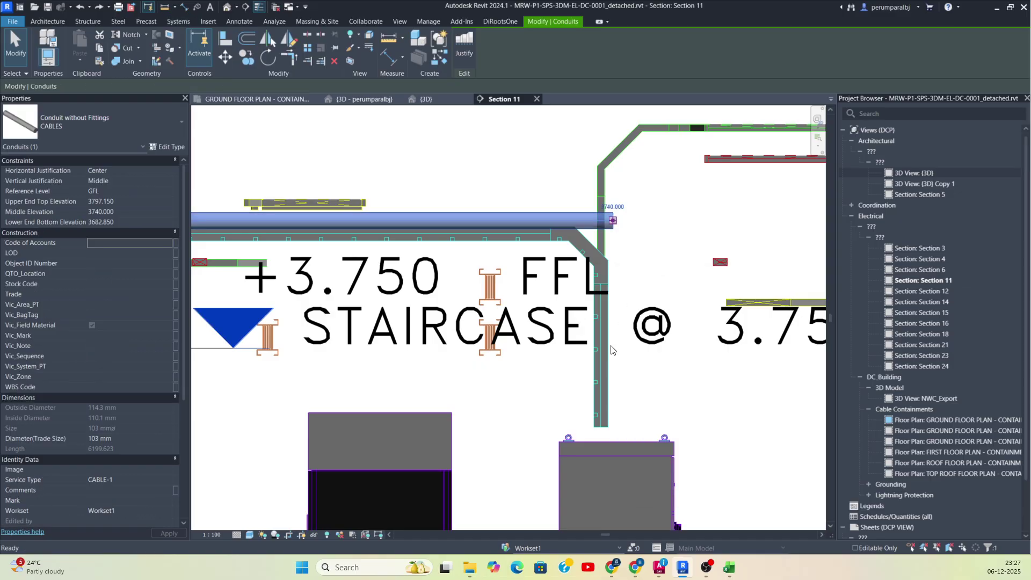
{"action": "left_click", "coordinate": [614, 433]}
{"action": "key", "text": "Escape"}
{"action": "key", "text": "Escape"}
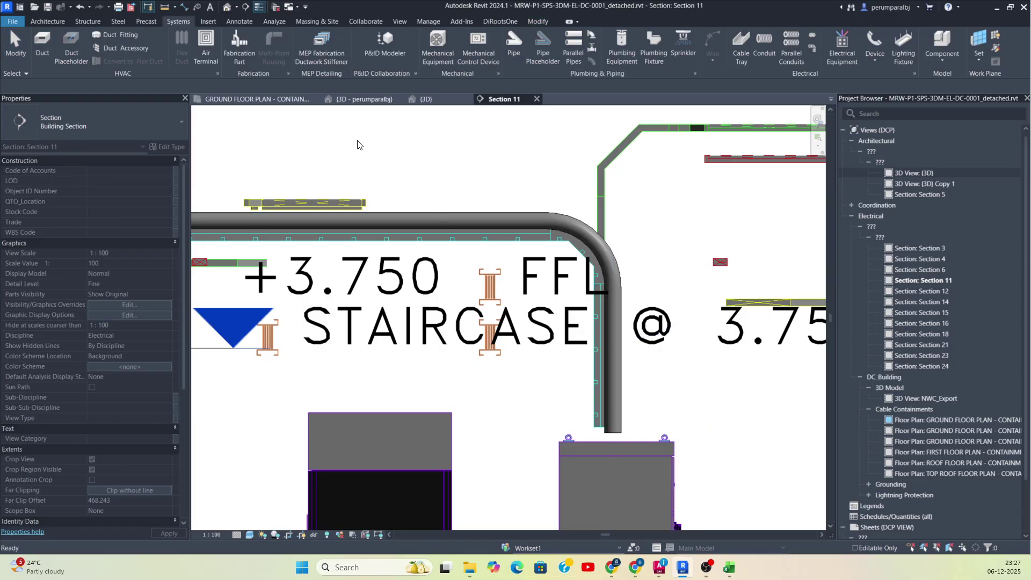
Examine the conduit route in 3D from the new drop at the last panels back to the underground part outside
{"action": "left_click", "coordinate": [362, 100]}
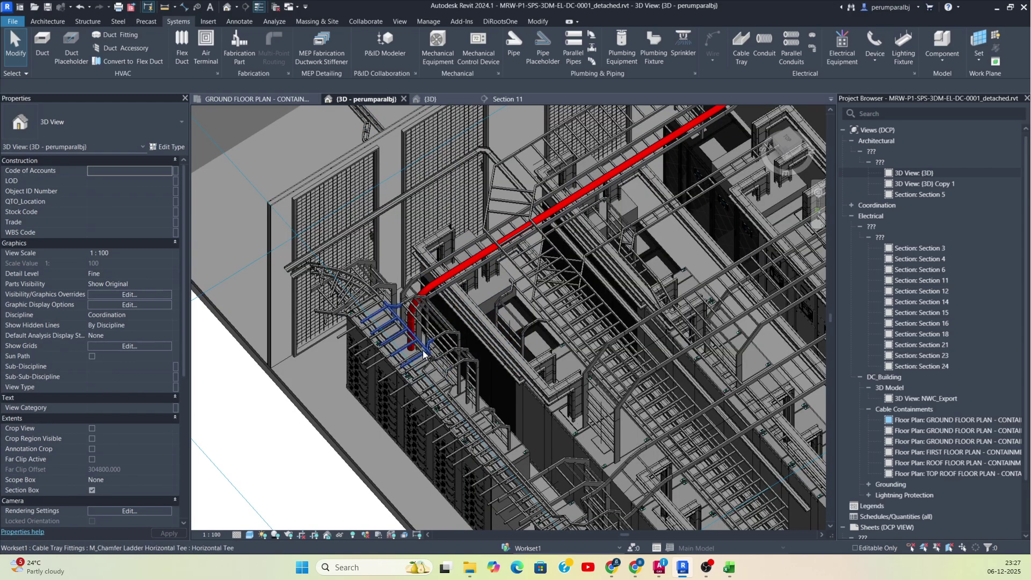
{"action": "scroll", "coordinate": [401, 305], "scroll_direction": "up", "scroll_amount": 2}
{"action": "middle_click_drag", "start_coordinate": [441, 270], "coordinate": [465, 304], "text": "shift"}
{"action": "middle_click_drag", "start_coordinate": [759, 304], "coordinate": [404, 375]}
{"action": "scroll", "coordinate": [405, 374], "scroll_direction": "down", "scroll_amount": 3}
{"action": "middle_click_drag", "start_coordinate": [524, 239], "coordinate": [488, 357], "text": "shift"}
{"action": "middle_click_drag", "start_coordinate": [465, 188], "coordinate": [492, 478]}
{"action": "middle_click_drag", "start_coordinate": [494, 403], "coordinate": [502, 504]}
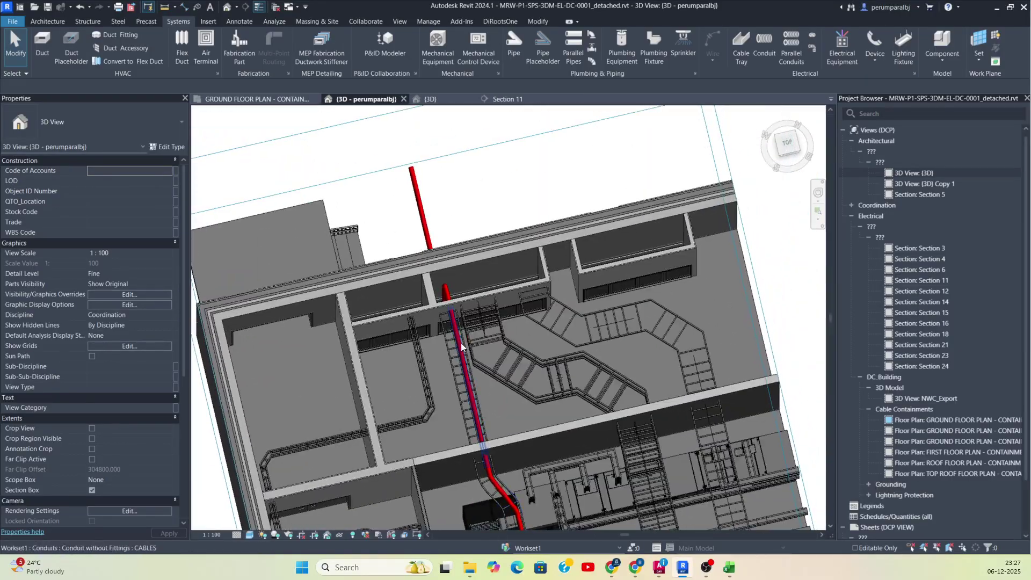
Create a parallel conduit along the entire conduit run, with horizontal number 2, vertical number 1 and a 200 mm horizontal offset
{"action": "scroll", "coordinate": [461, 348], "scroll_direction": "up", "scroll_amount": 5}
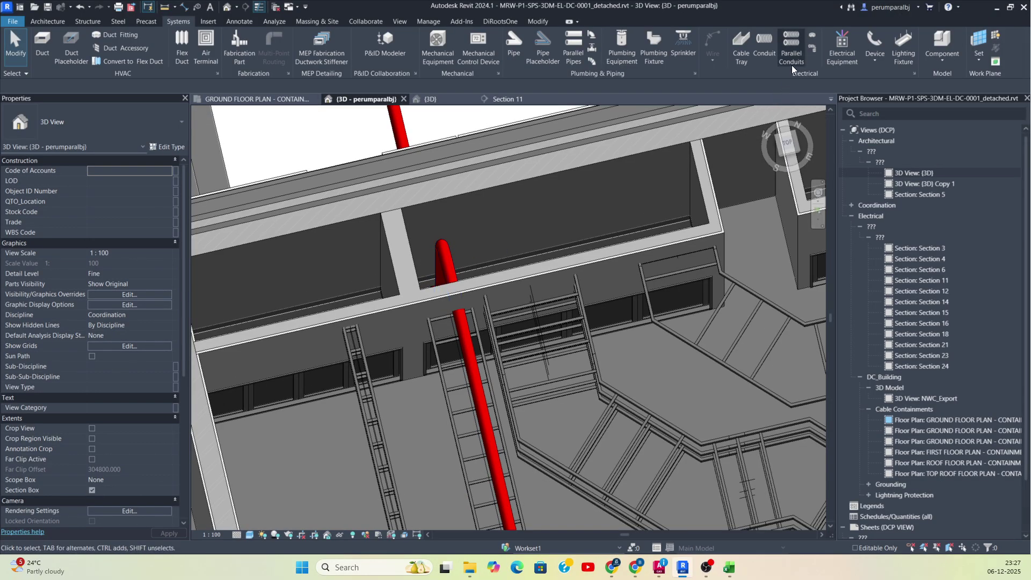
{"action": "left_click", "coordinate": [792, 50]}
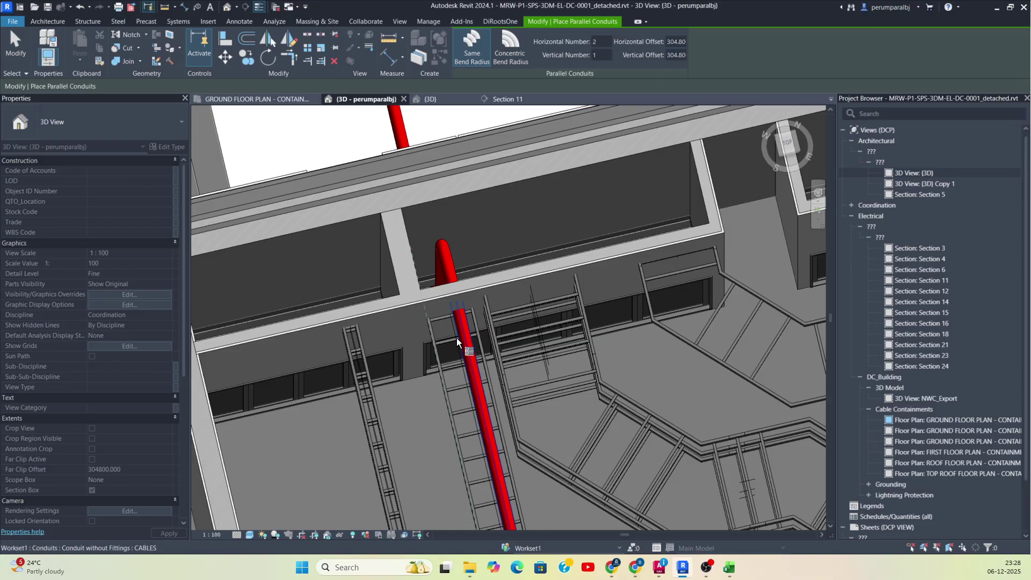
{"action": "double_click", "coordinate": [675, 43]}
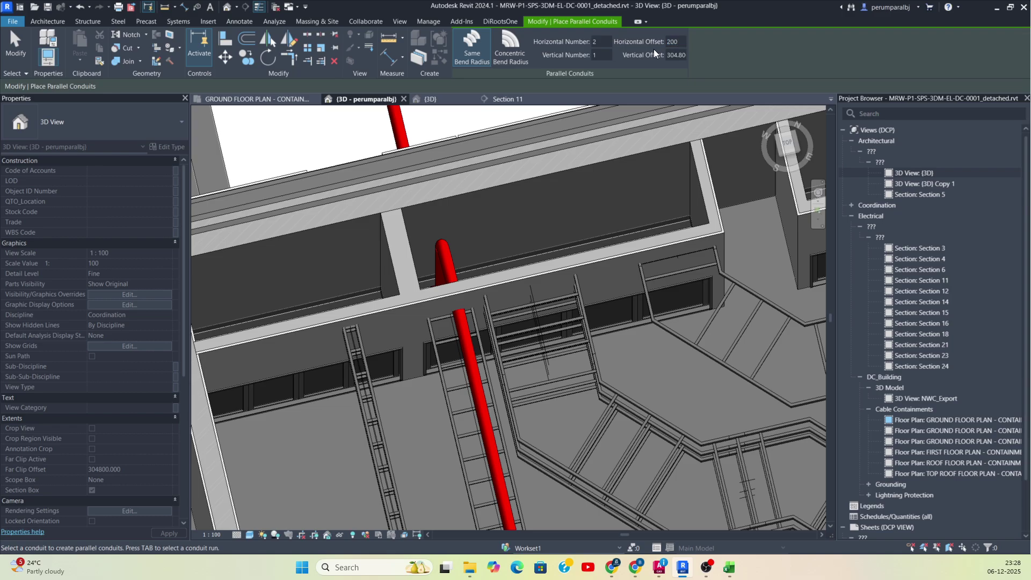
{"action": "scroll", "coordinate": [462, 359], "scroll_direction": "down", "scroll_amount": 5}
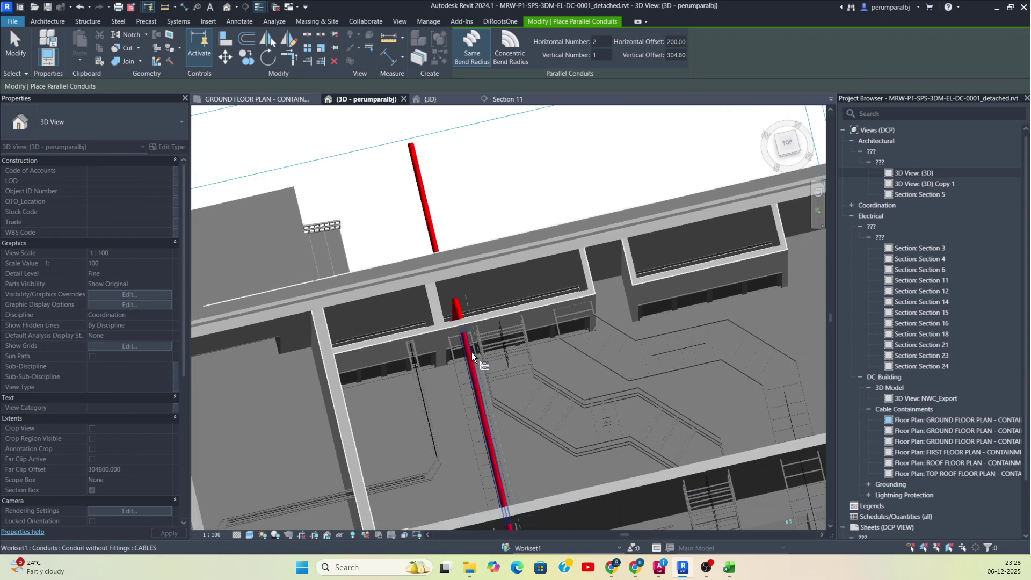
{"action": "middle_click_drag", "start_coordinate": [475, 355], "coordinate": [491, 264]}
{"action": "middle_click_drag", "start_coordinate": [492, 331], "coordinate": [478, 282], "text": "shift"}
{"action": "scroll", "coordinate": [466, 285], "scroll_direction": "up", "scroll_amount": 2}
{"action": "scroll", "coordinate": [459, 283], "scroll_direction": "up", "scroll_amount": 2}
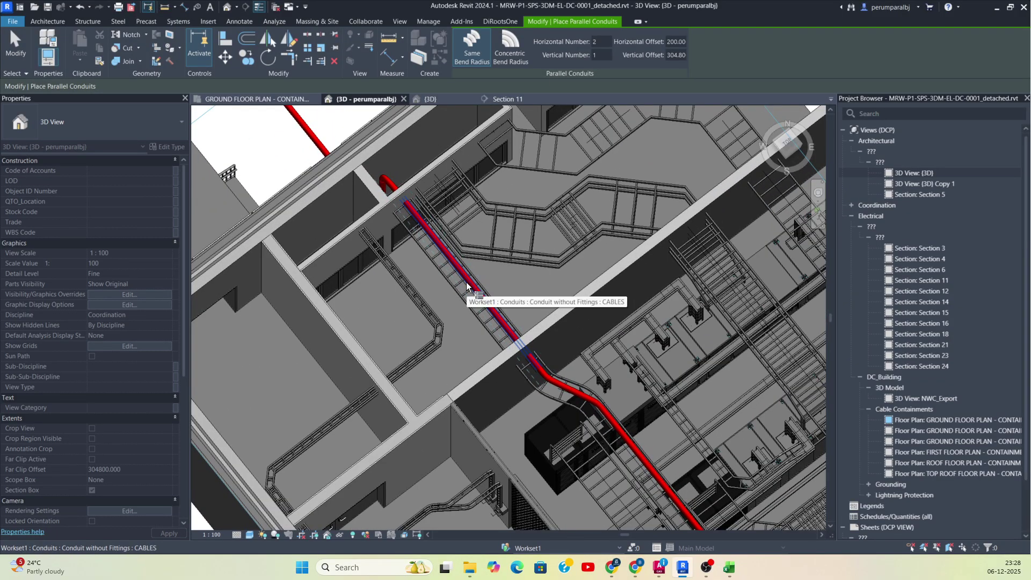
{"action": "scroll", "coordinate": [466, 282], "scroll_direction": "down", "scroll_amount": 2}
{"action": "scroll", "coordinate": [466, 282], "scroll_direction": "down", "scroll_amount": 3}
{"action": "scroll", "coordinate": [466, 282], "scroll_direction": "up", "scroll_amount": 1}
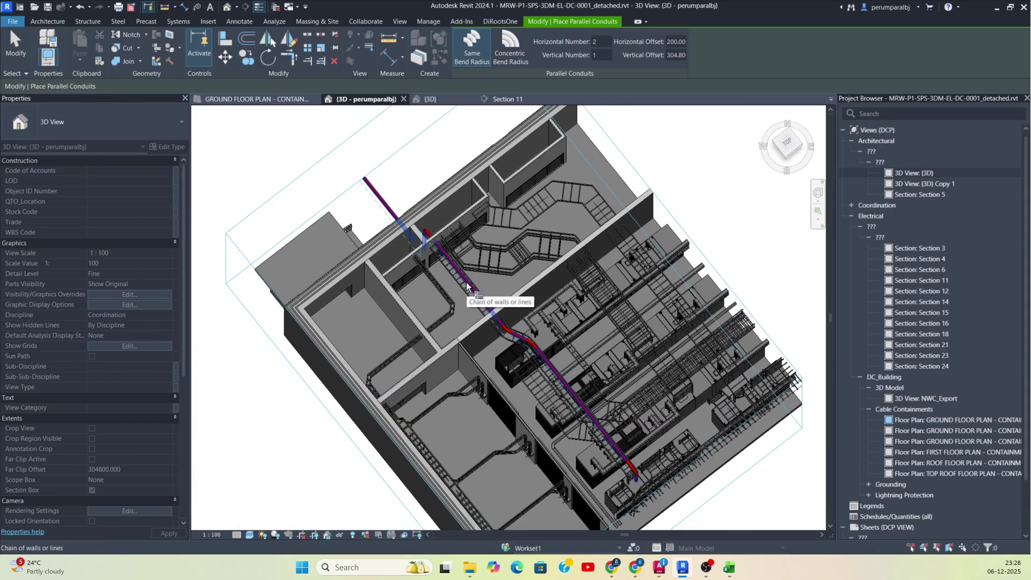
{"action": "left_click", "coordinate": [466, 282]}
{"action": "key", "text": "Escape"}
Examine both parallel conduits in 3D along the MV ladder, from the drop at the last panels back through the rooms
{"action": "scroll", "coordinate": [637, 489], "scroll_direction": "up", "scroll_amount": 5}
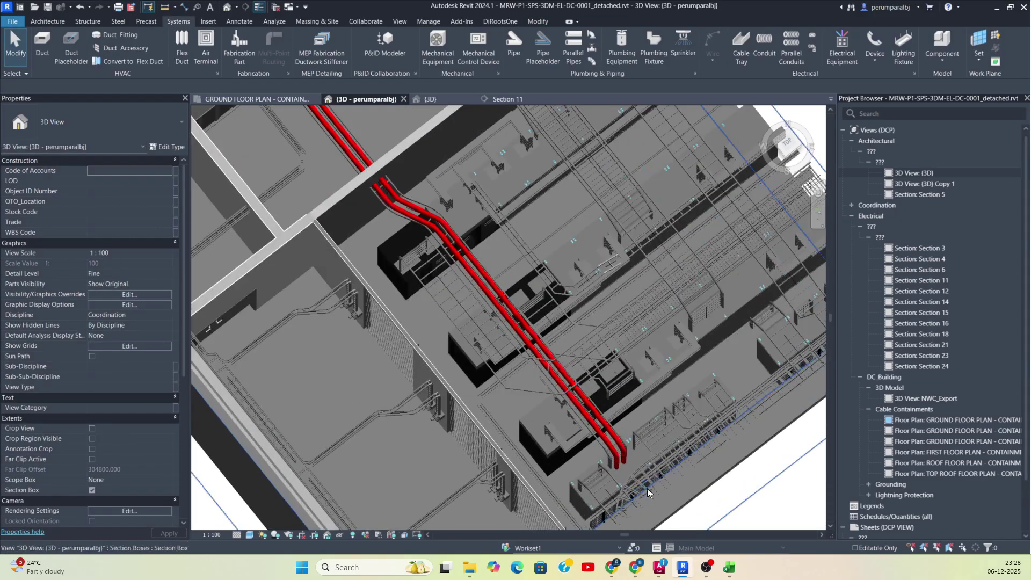
{"action": "scroll", "coordinate": [613, 459], "scroll_direction": "up", "scroll_amount": 2}
{"action": "scroll", "coordinate": [645, 457], "scroll_direction": "down", "scroll_amount": 3}
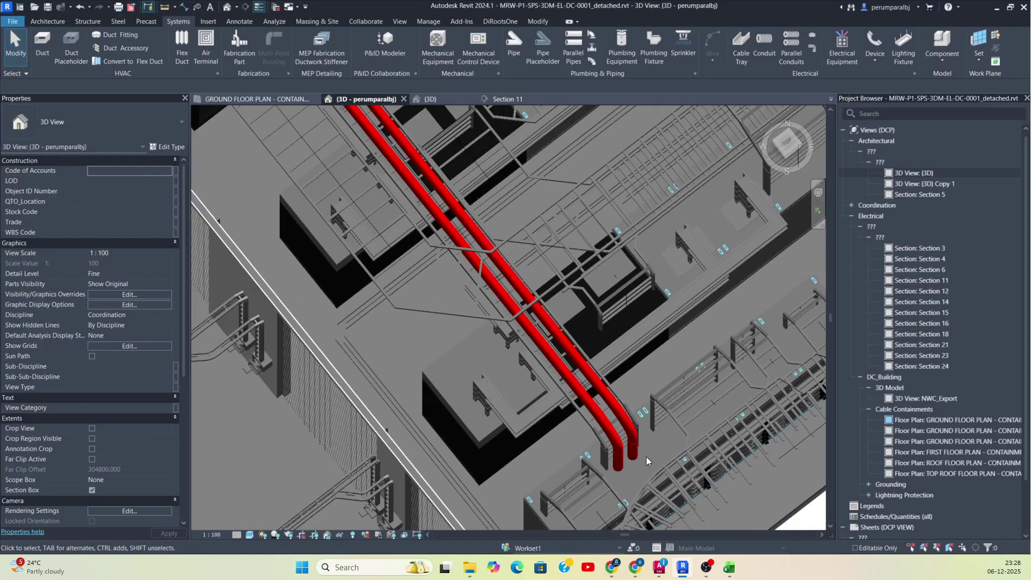
{"action": "middle_click_drag", "start_coordinate": [450, 295], "coordinate": [591, 402]}
{"action": "middle_click_drag", "start_coordinate": [346, 182], "coordinate": [614, 374]}
{"action": "middle_click_drag", "start_coordinate": [460, 295], "coordinate": [597, 381]}
{"action": "middle_click_drag", "start_coordinate": [515, 296], "coordinate": [373, 353], "text": "shift"}
{"action": "scroll", "coordinate": [429, 352], "scroll_direction": "down", "scroll_amount": 2}
{"action": "middle_click_drag", "start_coordinate": [387, 258], "coordinate": [388, 315]}
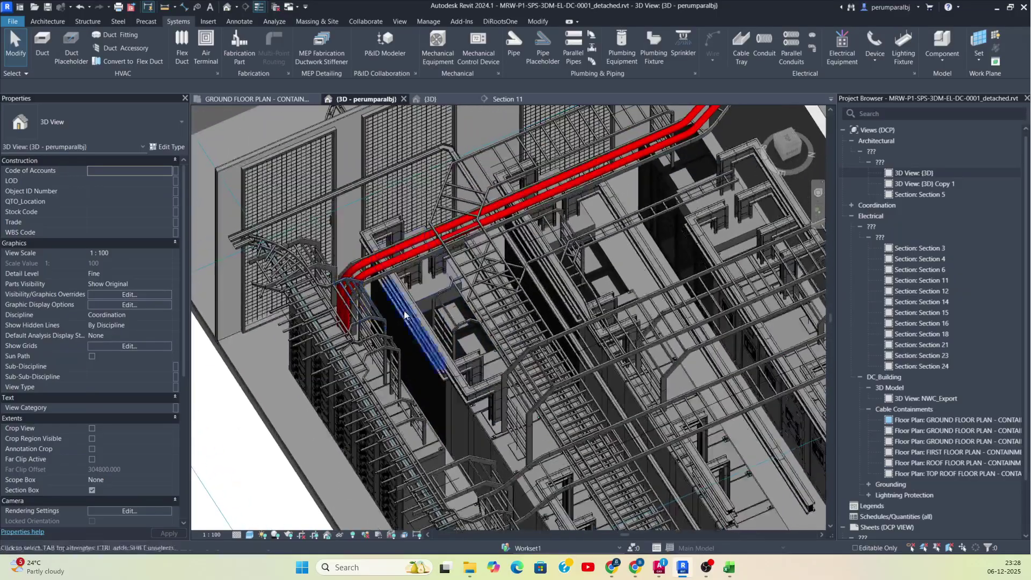
{"action": "middle_click_drag", "start_coordinate": [496, 282], "coordinate": [329, 343]}
{"action": "middle_click_drag", "start_coordinate": [390, 286], "coordinate": [450, 191]}
{"action": "middle_click_drag", "start_coordinate": [486, 378], "coordinate": [603, 299]}
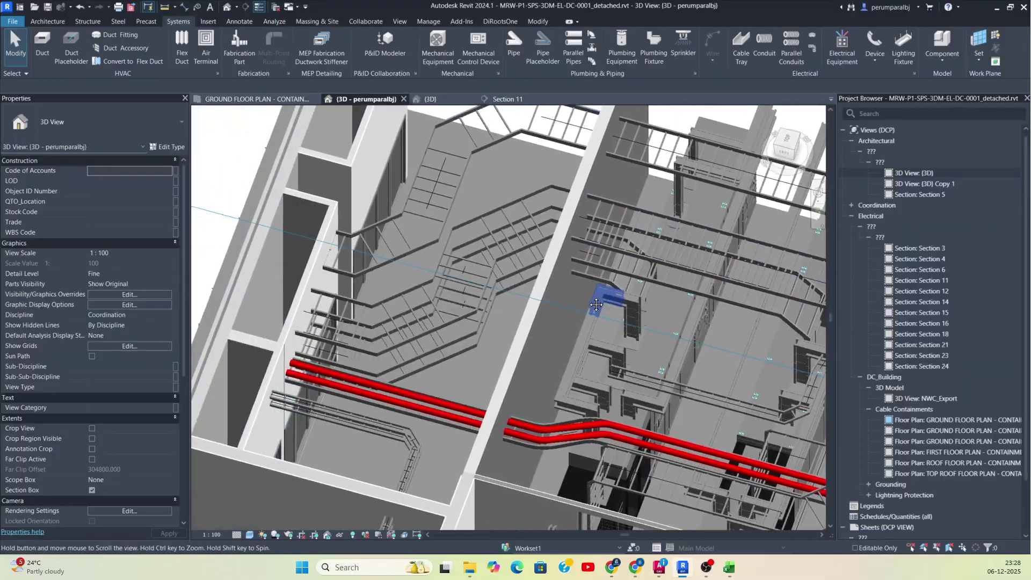
In the top view, draw a similar 103 mm CABLES conduit at 3740 mm elevation from the wall opening onto the upper MV ladder's first diagonal
{"action": "left_click", "coordinate": [784, 142]}
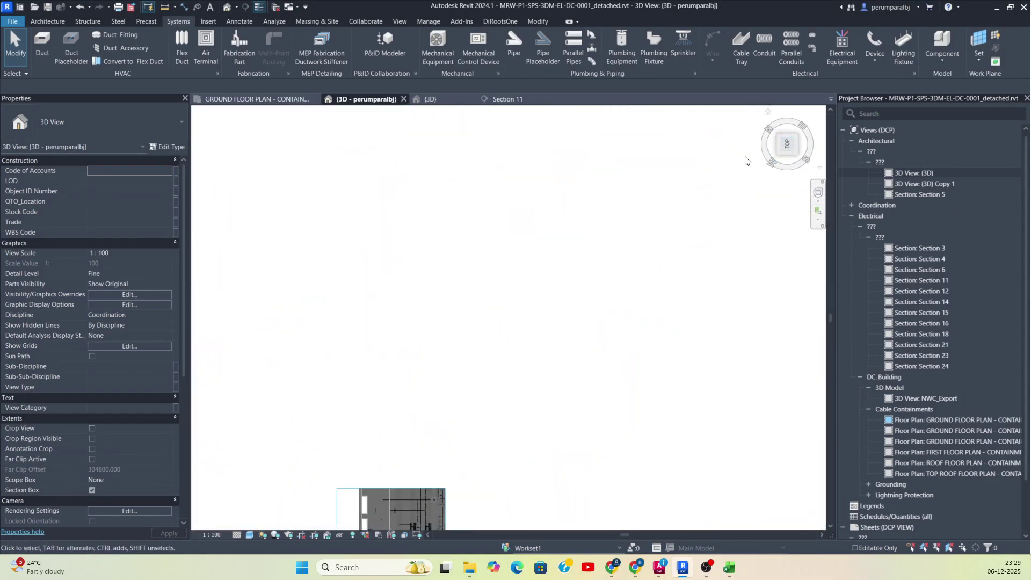
{"action": "scroll", "coordinate": [351, 374], "scroll_direction": "up", "scroll_amount": 10}
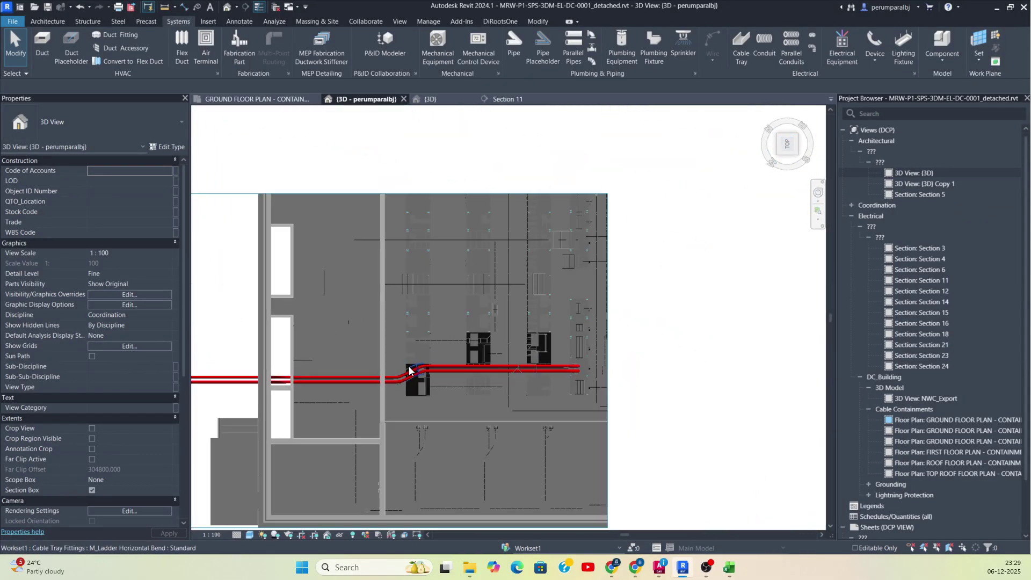
{"action": "left_click", "coordinate": [482, 368]}
{"action": "key", "text": "c"}
{"action": "key", "text": "s"}
{"action": "scroll", "coordinate": [566, 368], "scroll_direction": "down", "scroll_amount": 10}
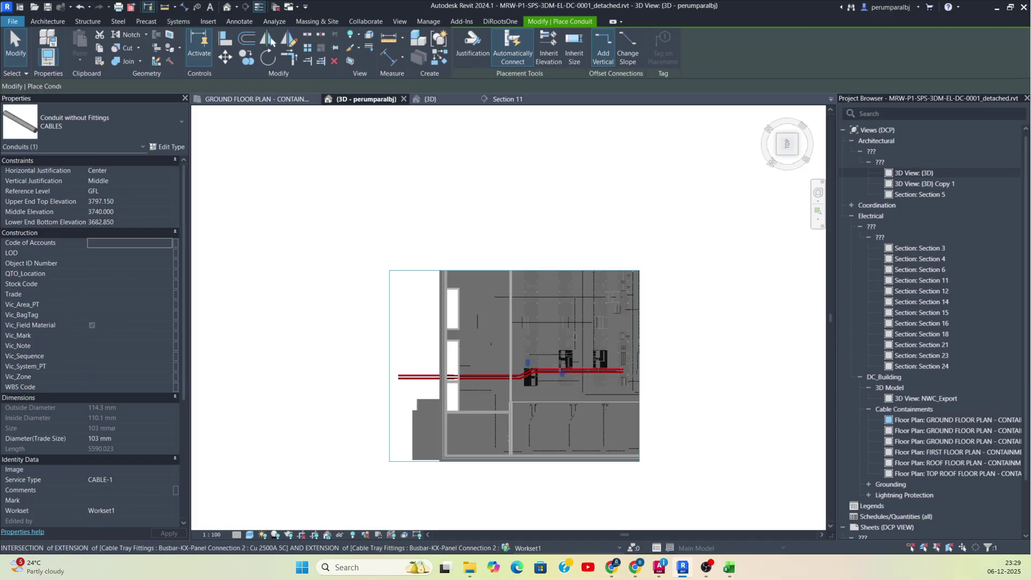
{"action": "scroll", "coordinate": [503, 304], "scroll_direction": "up", "scroll_amount": 5}
{"action": "scroll", "coordinate": [503, 304], "scroll_direction": "up", "scroll_amount": 2}
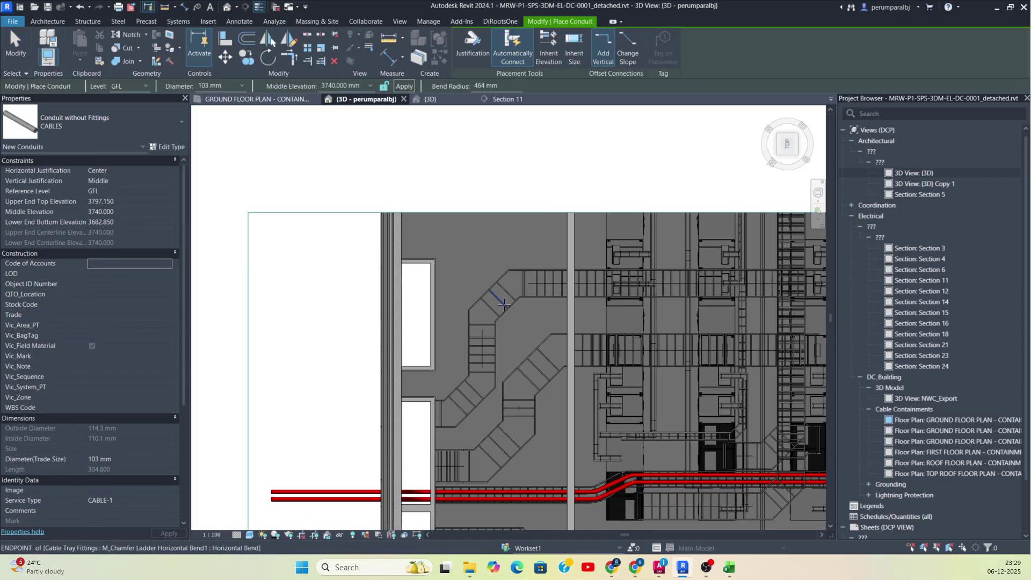
{"action": "scroll", "coordinate": [428, 413], "scroll_direction": "up", "scroll_amount": 4}
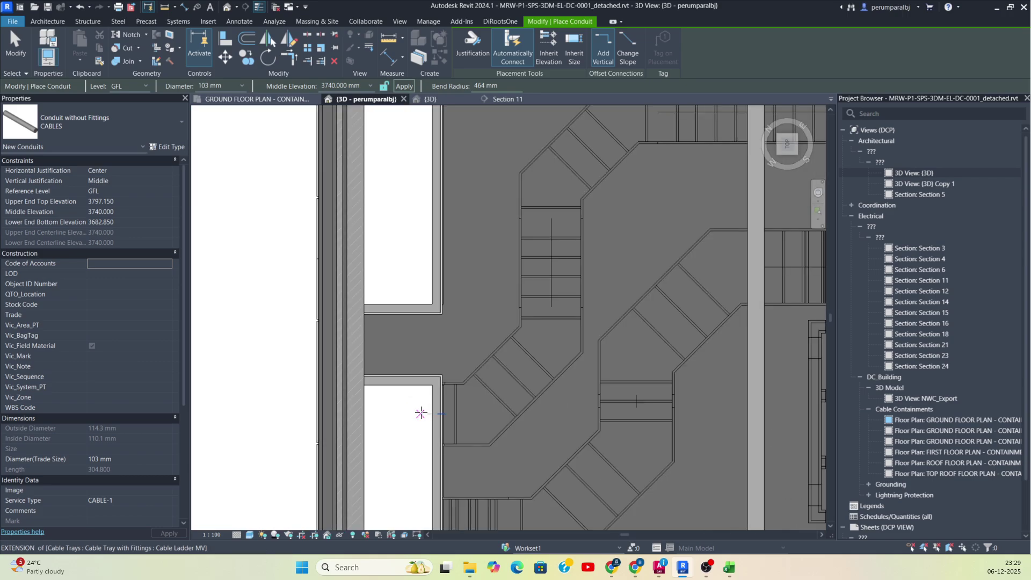
{"action": "left_click", "coordinate": [421, 415]}
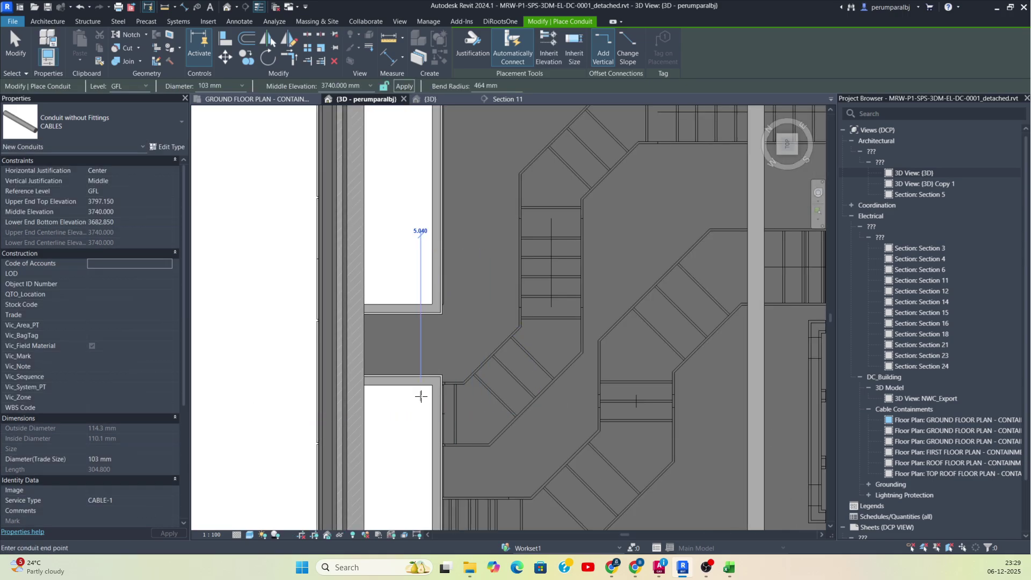
{"action": "left_click", "coordinate": [421, 396]}
{"action": "left_click", "coordinate": [472, 396]}
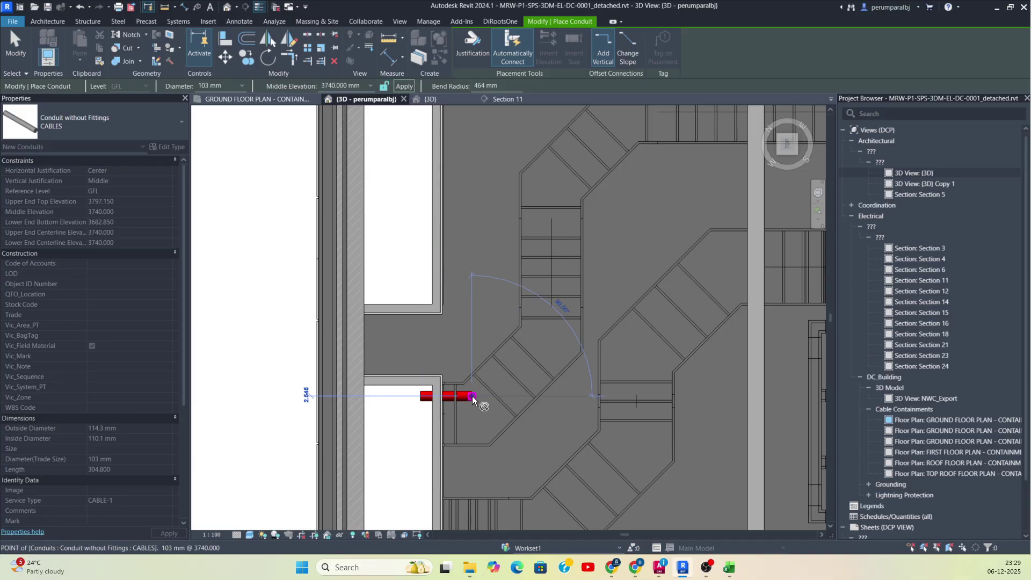
{"action": "left_click", "coordinate": [537, 333]}
Continue the conduit along the ladder's short straight section and up its second diagonal bend
{"action": "middle_click_drag", "start_coordinate": [559, 256], "coordinate": [541, 376]}
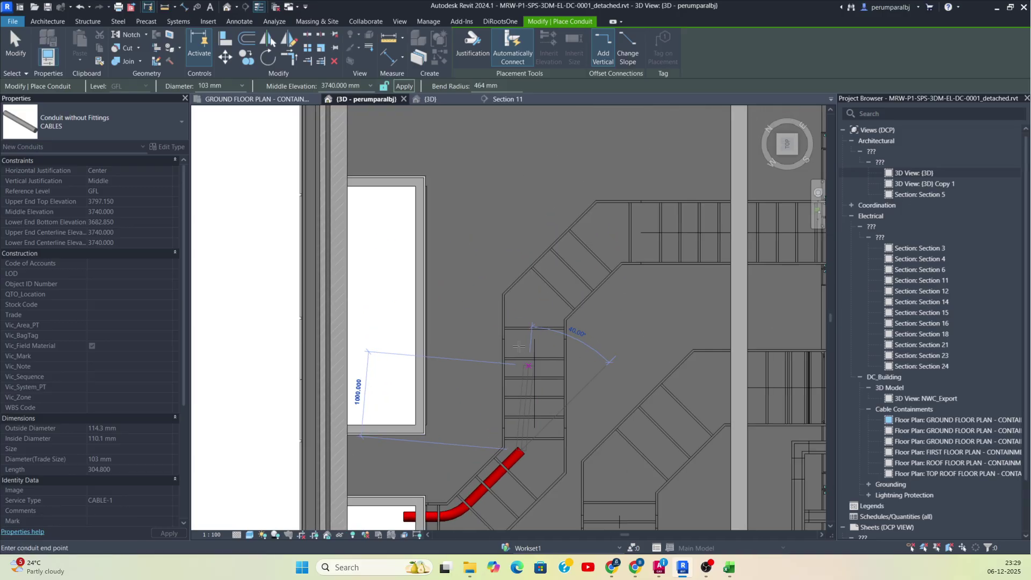
{"action": "left_click", "coordinate": [519, 304]}
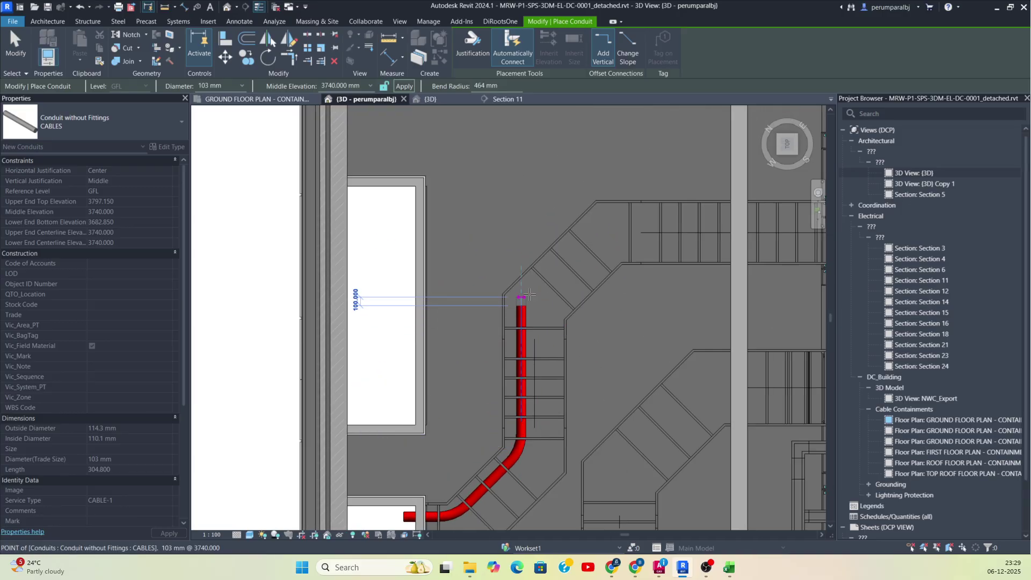
{"action": "left_click", "coordinate": [600, 222]}
Run the conduit straight through the wall and over the panel rows to the vertical bend at the ladder's end, and finish drawing
{"action": "middle_click_drag", "start_coordinate": [603, 223], "coordinate": [338, 232]}
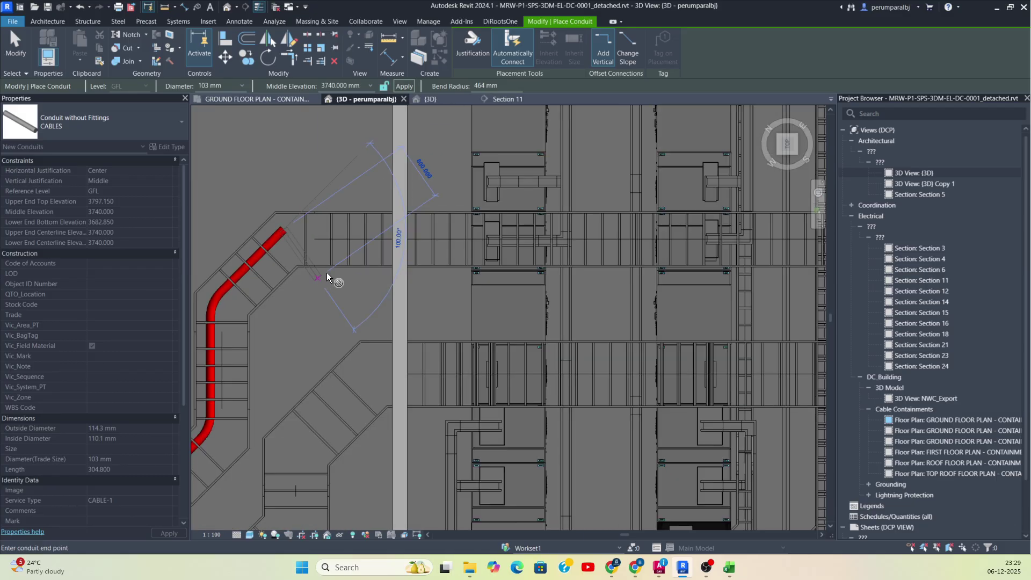
{"action": "middle_click_drag", "start_coordinate": [602, 227], "coordinate": [431, 228]}
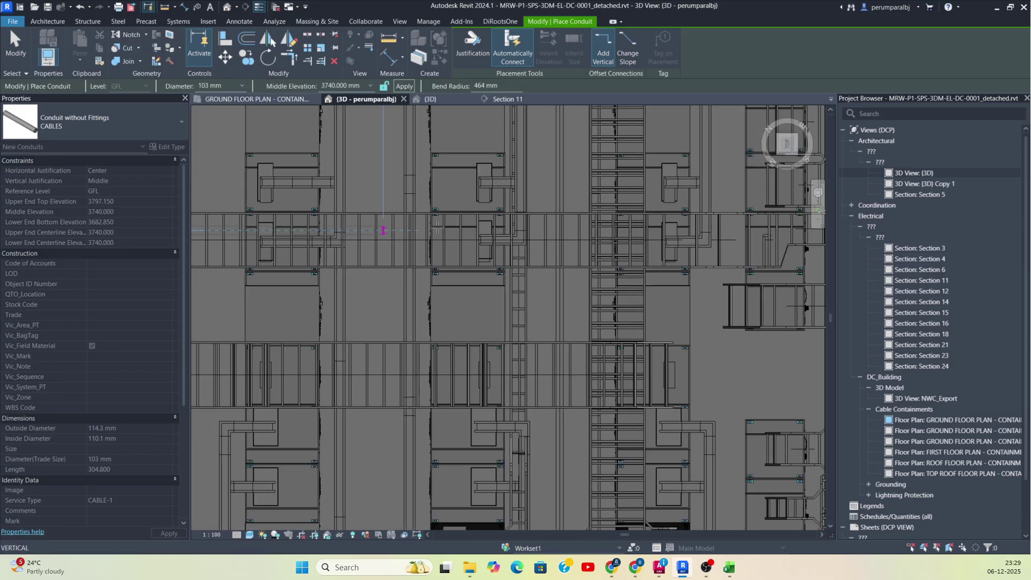
{"action": "middle_click_drag", "start_coordinate": [605, 227], "coordinate": [359, 231]}
{"action": "scroll", "coordinate": [500, 227], "scroll_direction": "up", "scroll_amount": 3}
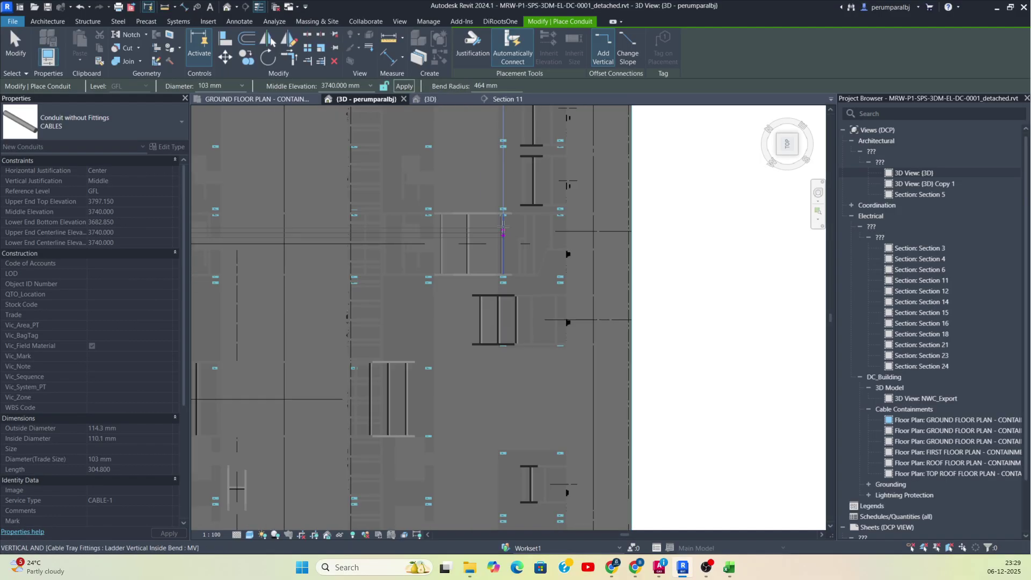
{"action": "scroll", "coordinate": [498, 227], "scroll_direction": "up", "scroll_amount": 3}
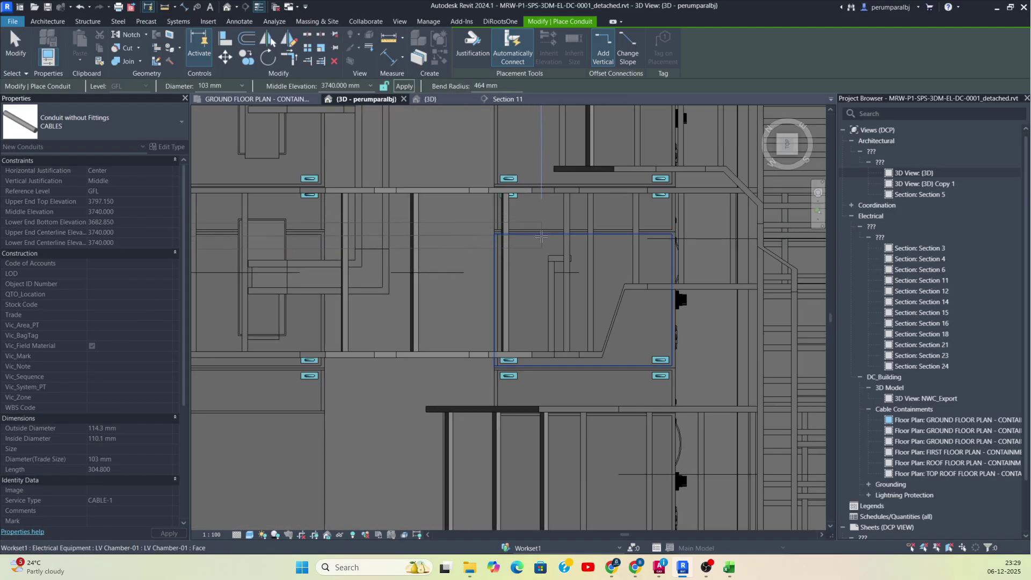
{"action": "left_click", "coordinate": [540, 237]}
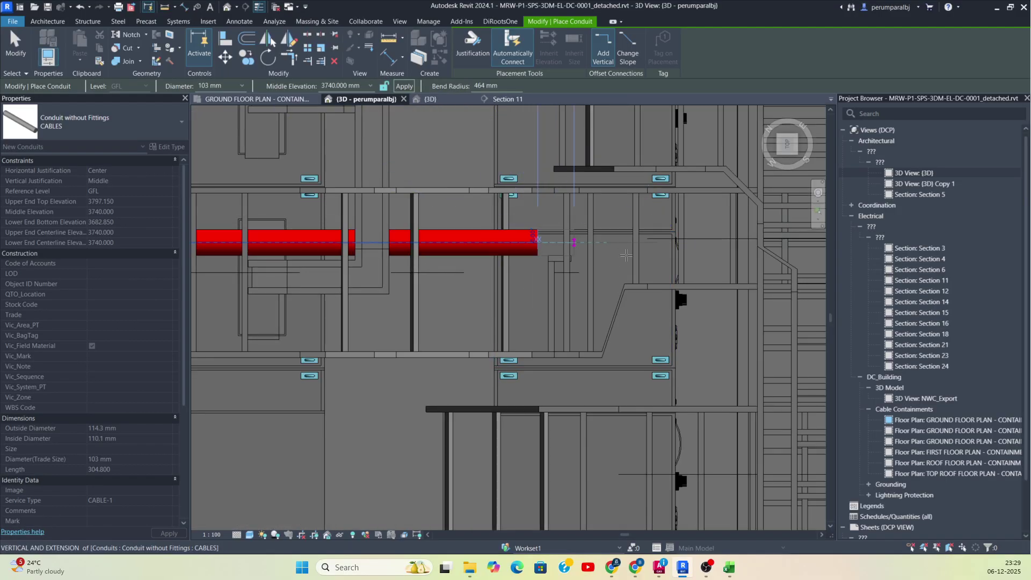
{"action": "scroll", "coordinate": [575, 272], "scroll_direction": "down", "scroll_amount": 10}
{"action": "key", "text": "Escape"}
{"action": "key", "text": "Escape"}
Check the ladder bend's elevation in 3D and set the new conduit run's middle elevation to 4100 mm
{"action": "middle_click_drag", "start_coordinate": [355, 332], "coordinate": [526, 429]}
{"action": "scroll", "coordinate": [518, 416], "scroll_direction": "up", "scroll_amount": 3}
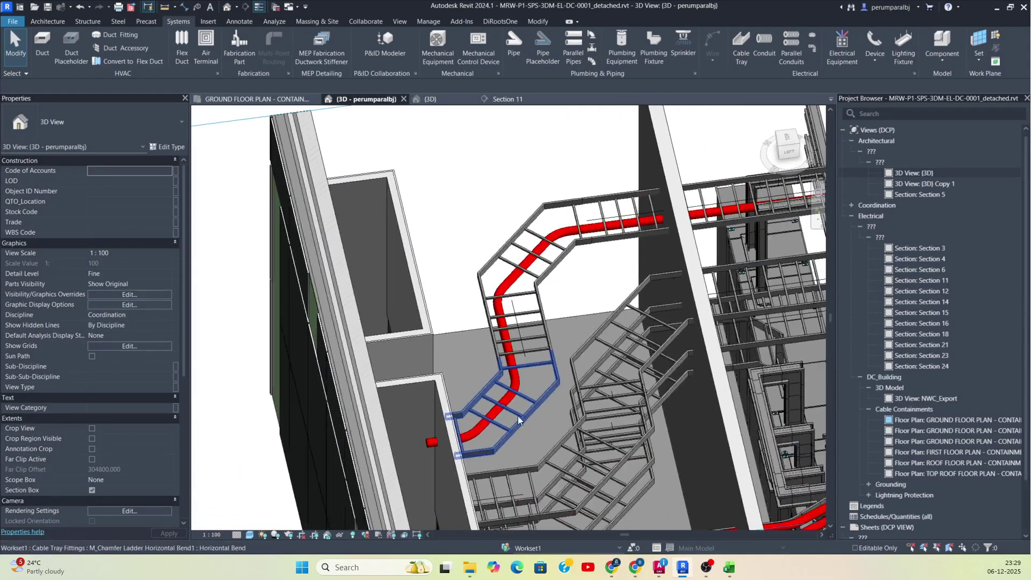
{"action": "left_click", "coordinate": [553, 395]}
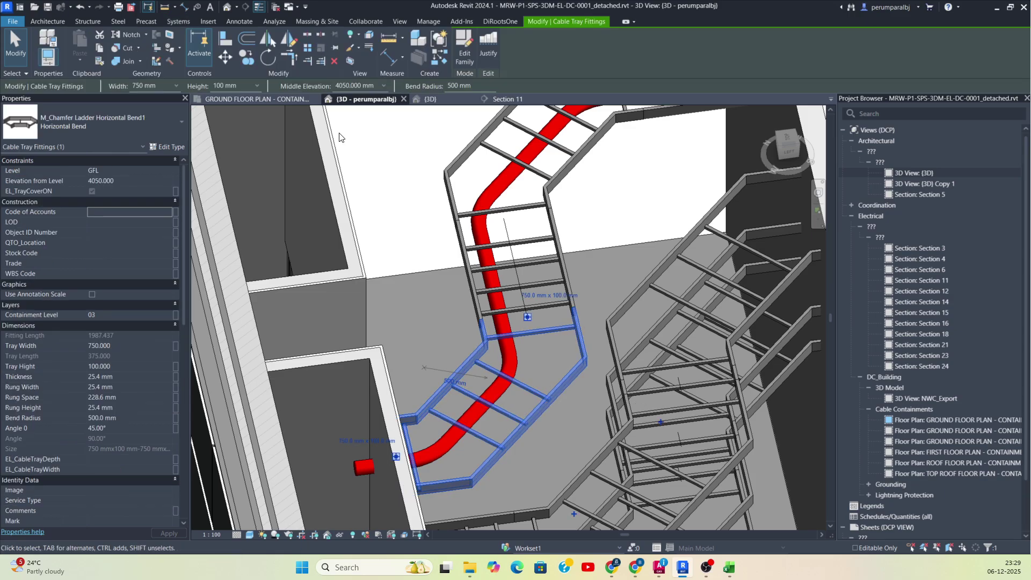
{"action": "key", "text": "Escape"}
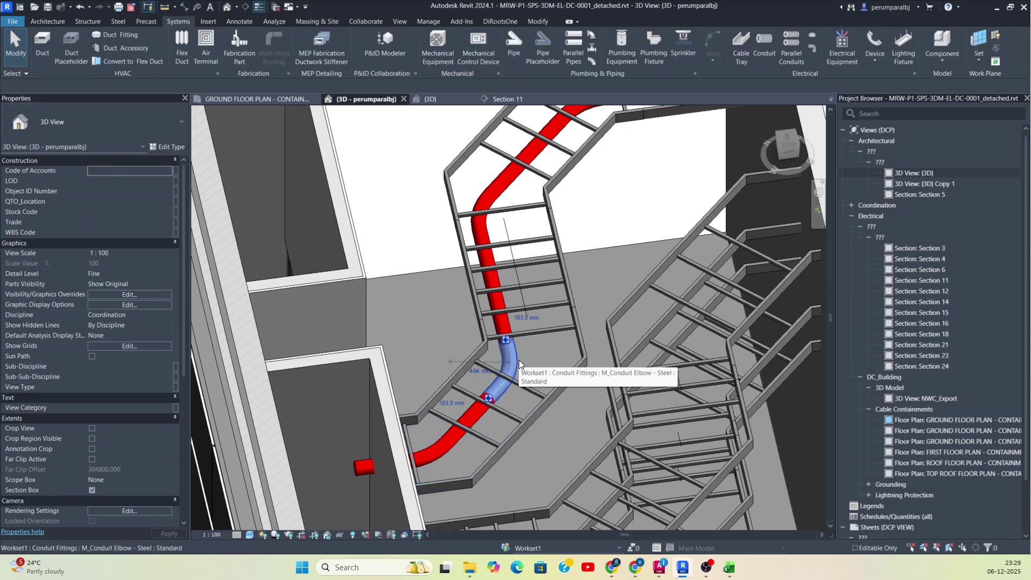
{"action": "left_click", "coordinate": [518, 359]}
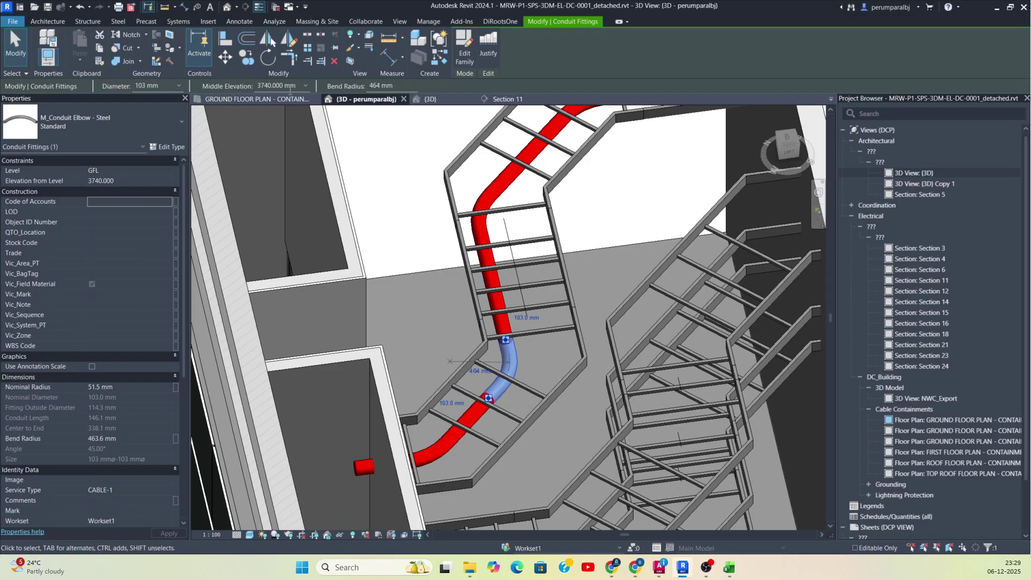
{"action": "key", "text": "Escape"}
{"action": "left_click", "coordinate": [490, 258]}
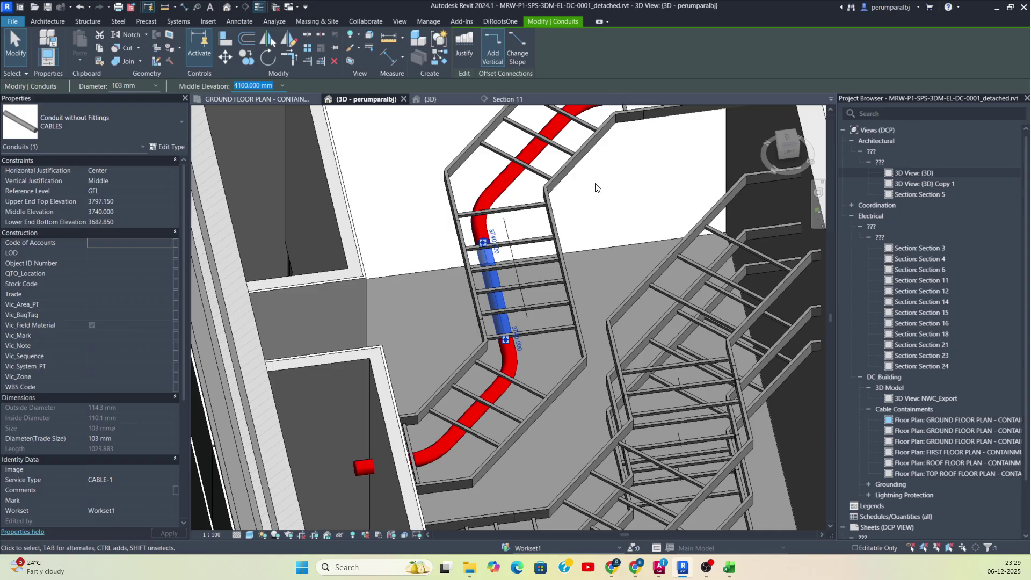
{"action": "key", "text": "Return"}
Create two more parallel conduits across the ladder along the entire run, one beside the other, each at a 200 mm horizontal offset
{"action": "scroll", "coordinate": [490, 308], "scroll_direction": "down", "scroll_amount": 5}
{"action": "middle_click_drag", "start_coordinate": [490, 308], "coordinate": [605, 408]}
{"action": "middle_click_drag", "start_coordinate": [613, 257], "coordinate": [620, 296], "text": "shift"}
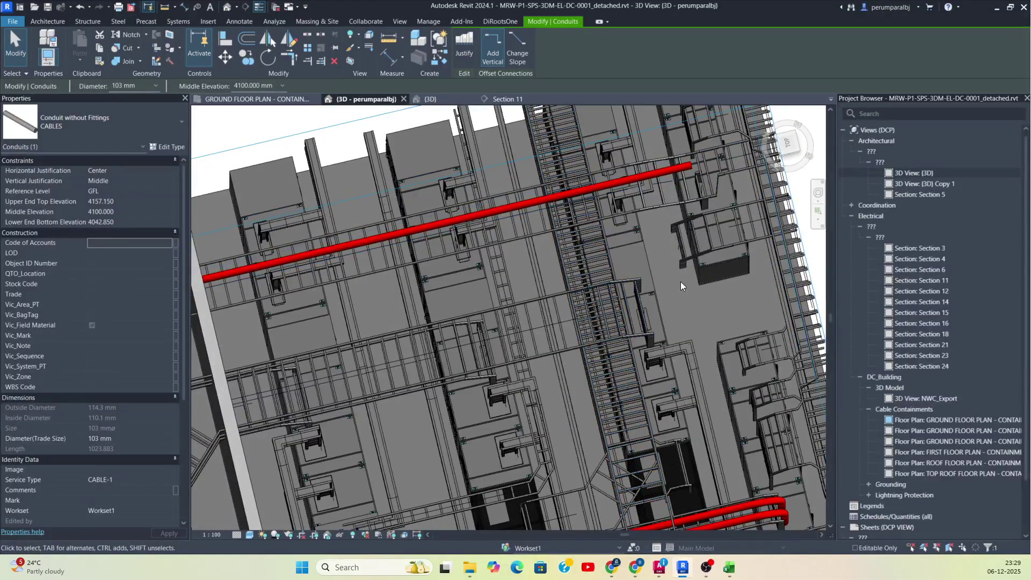
{"action": "scroll", "coordinate": [478, 306], "scroll_direction": "up", "scroll_amount": 5}
{"action": "middle_click_drag", "start_coordinate": [478, 306], "coordinate": [517, 256]}
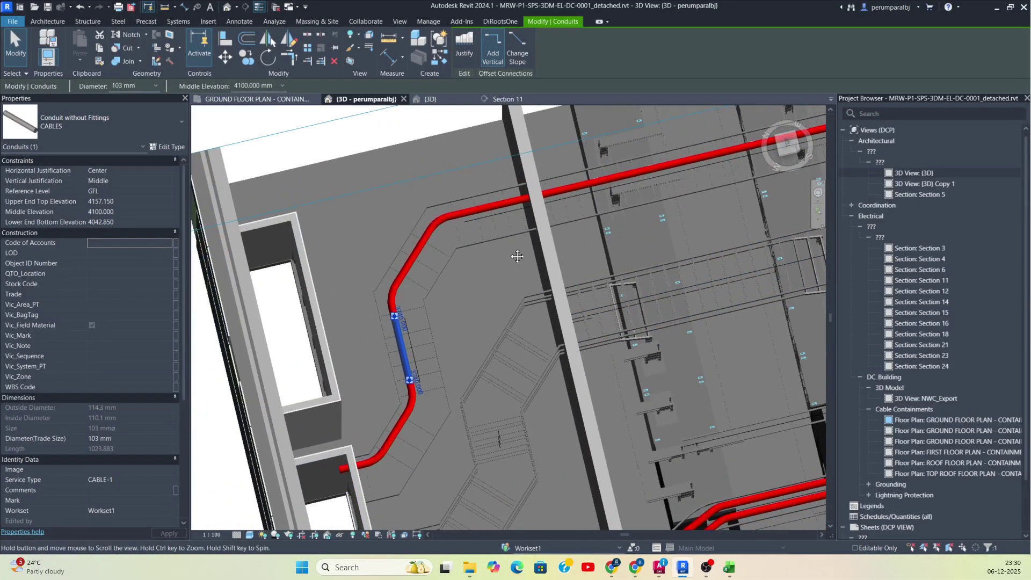
{"action": "key", "text": "Escape"}
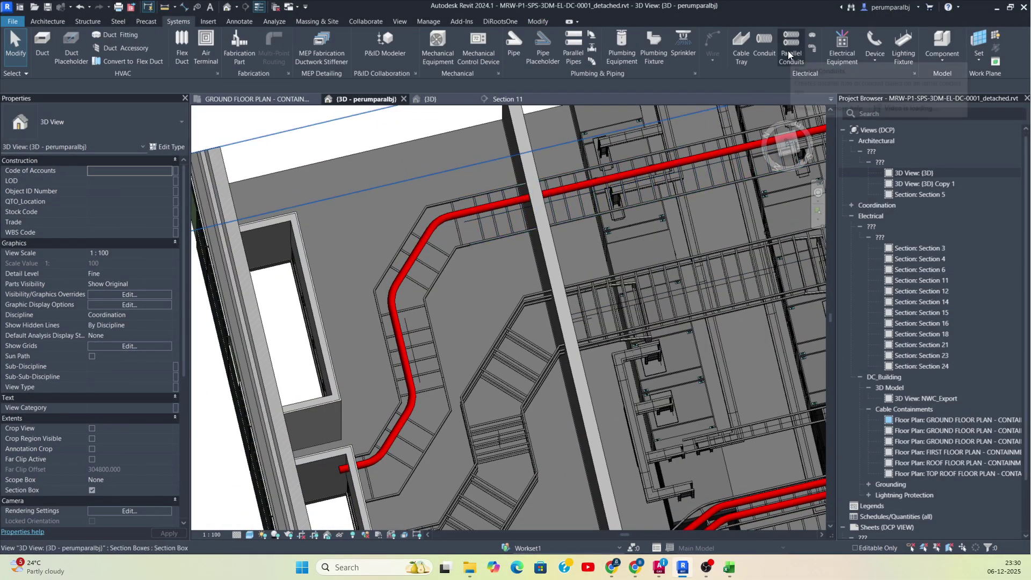
{"action": "left_click", "coordinate": [789, 54]}
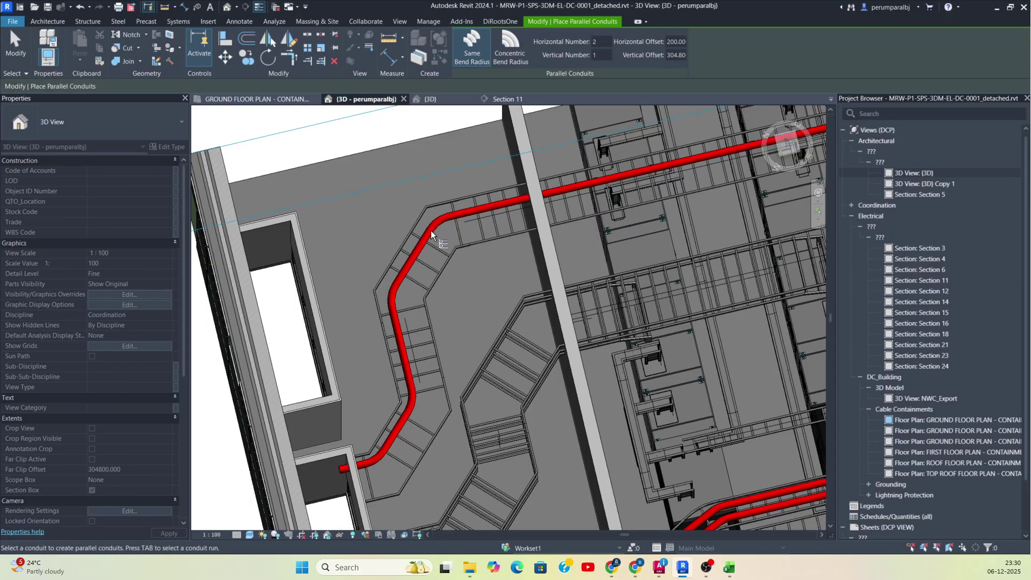
{"action": "key", "text": "Tab"}
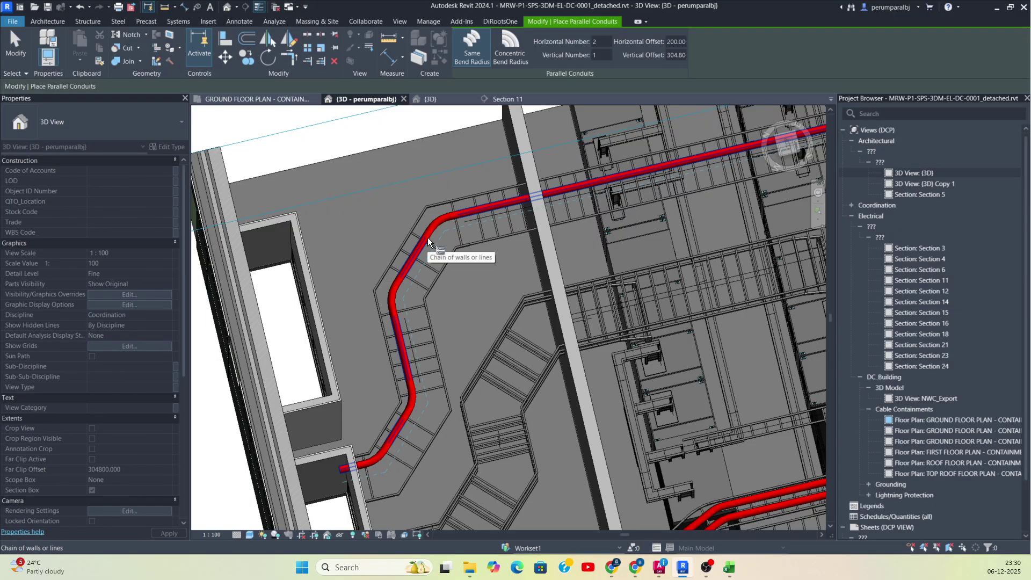
{"action": "left_click", "coordinate": [428, 238]}
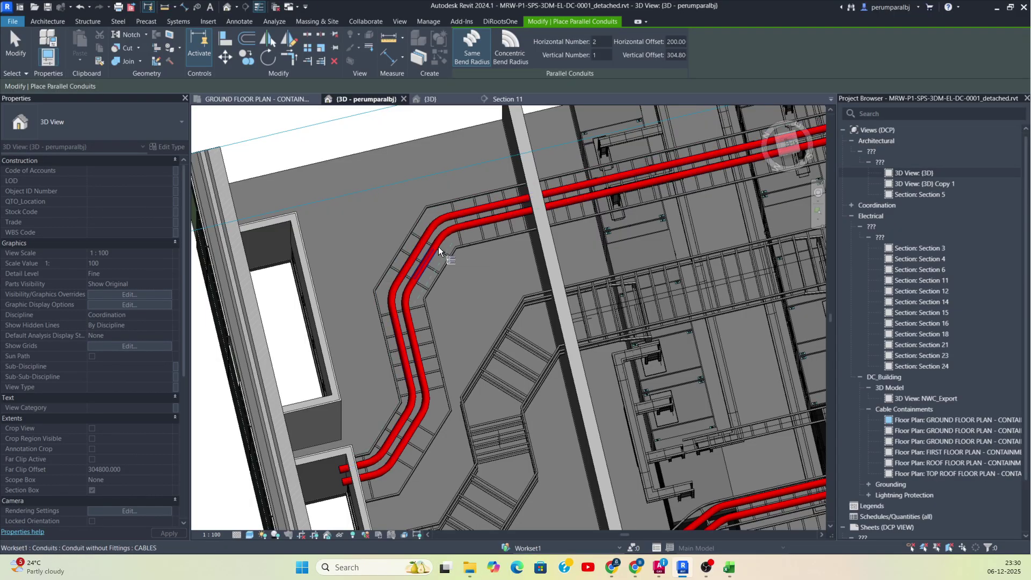
{"action": "key", "text": "Tab"}
{"action": "left_click", "coordinate": [437, 249]}
{"action": "key", "text": "Escape"}
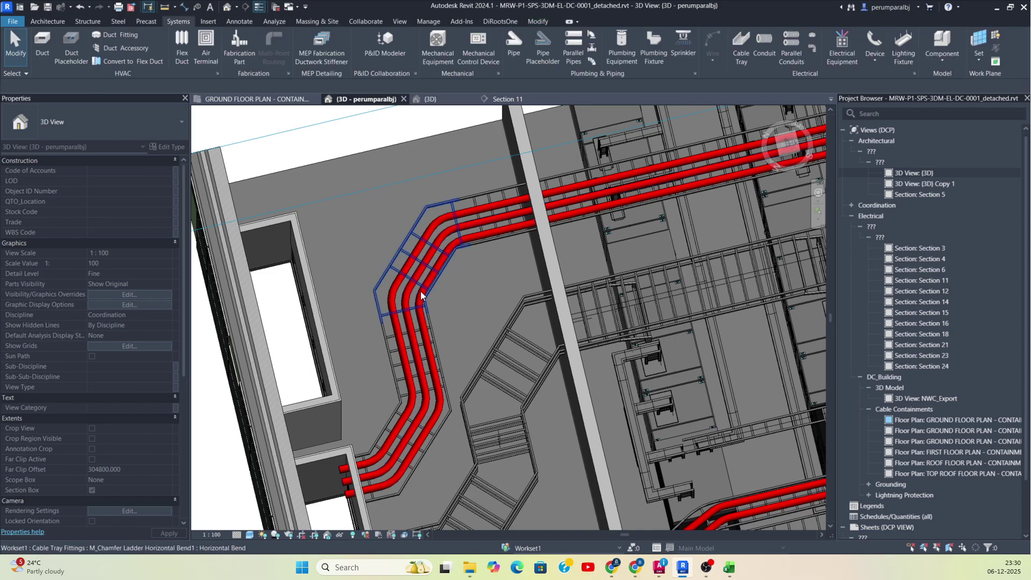
In the top view, nudge the three long straight conduits together toward the ladder's outer rail to centre them on the ladder
{"action": "scroll", "coordinate": [420, 289], "scroll_direction": "down", "scroll_amount": 5}
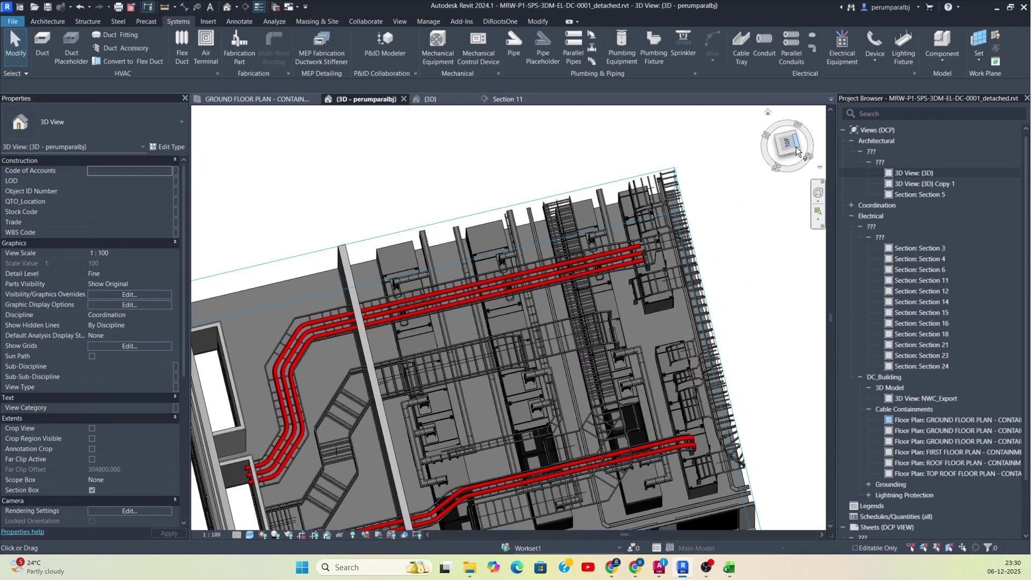
{"action": "left_click", "coordinate": [786, 146]}
{"action": "middle_click_drag", "start_coordinate": [658, 227], "coordinate": [371, 327]}
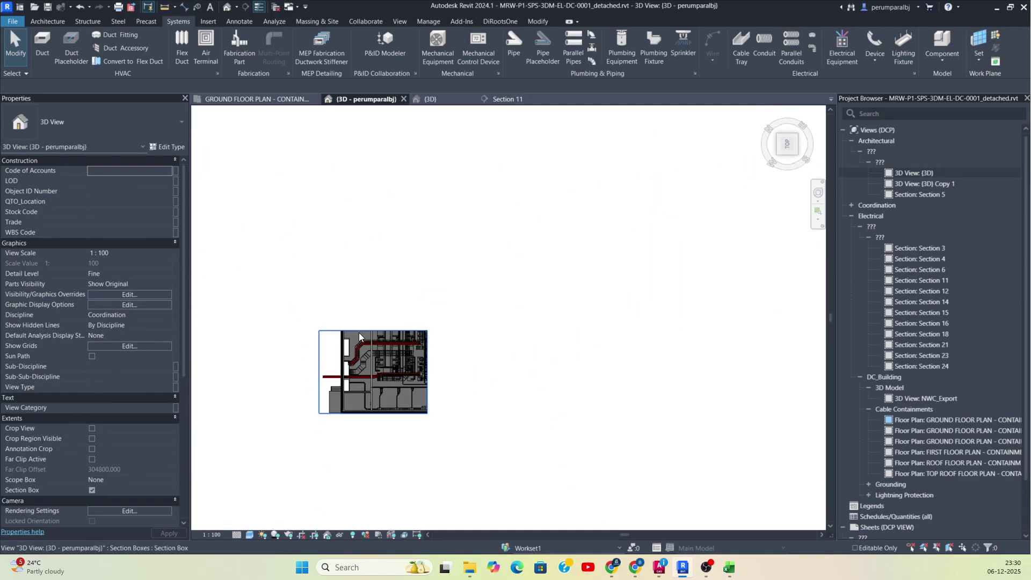
{"action": "scroll", "coordinate": [382, 345], "scroll_direction": "up", "scroll_amount": 2}
{"action": "scroll", "coordinate": [383, 350], "scroll_direction": "up", "scroll_amount": 8}
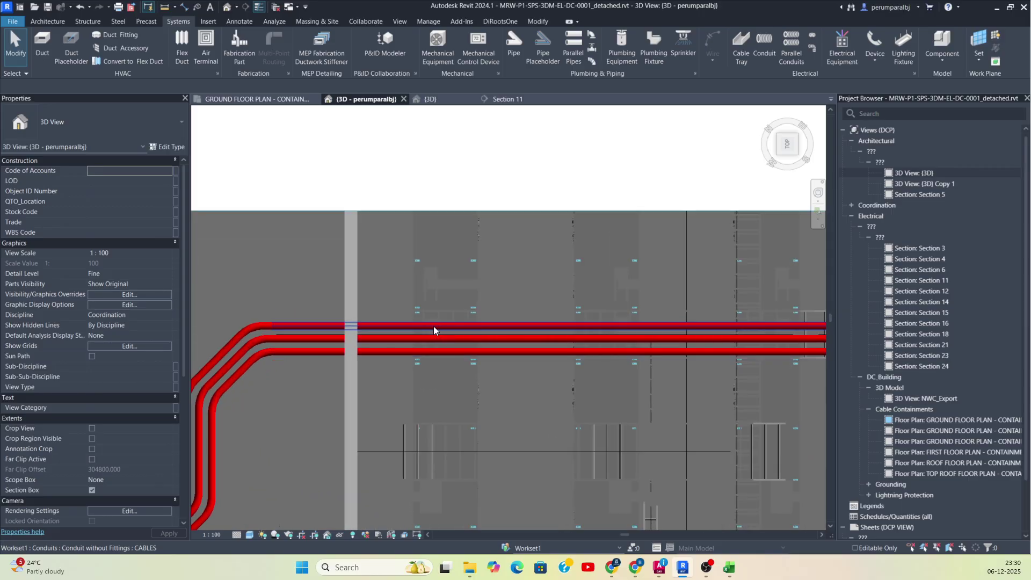
{"action": "left_click", "coordinate": [445, 325]}
{"action": "left_click", "coordinate": [441, 338], "text": "ctrl"}
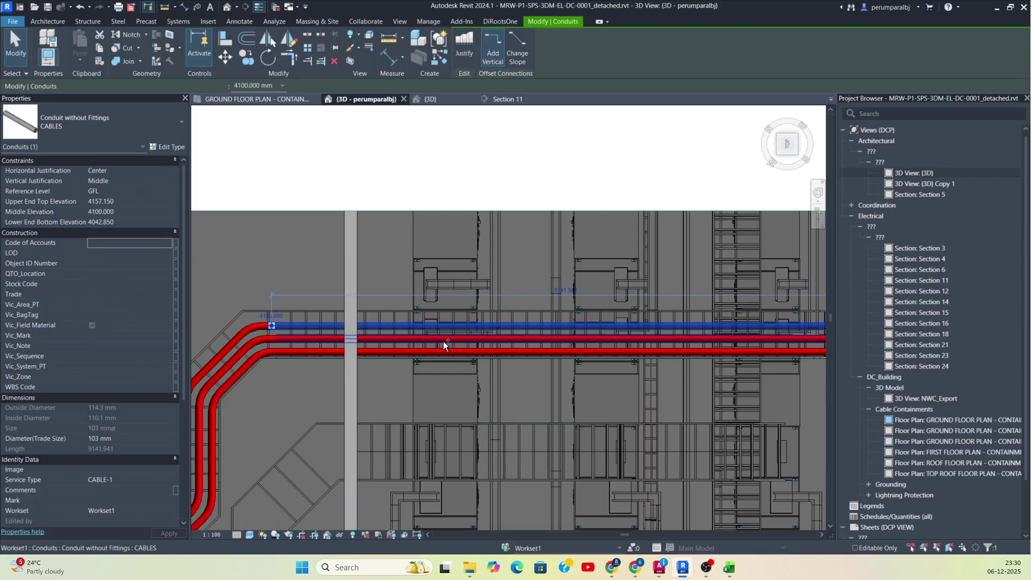
{"action": "left_click", "coordinate": [447, 351], "text": "ctrl"}
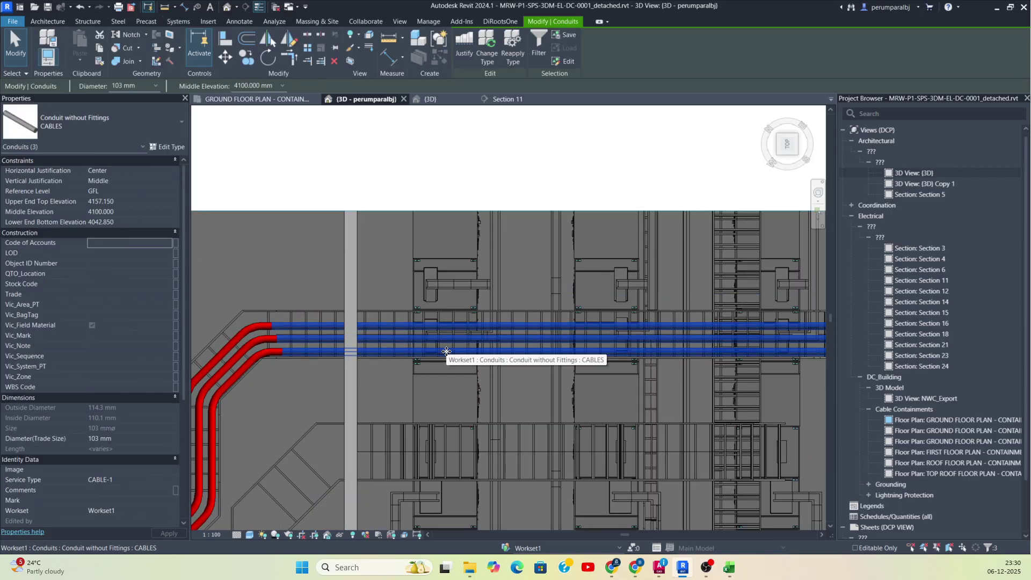
{"action": "key", "text": "Up"}
{"action": "key", "text": "Up"}
{"action": "scroll", "coordinate": [433, 340], "scroll_direction": "down", "scroll_amount": 1}
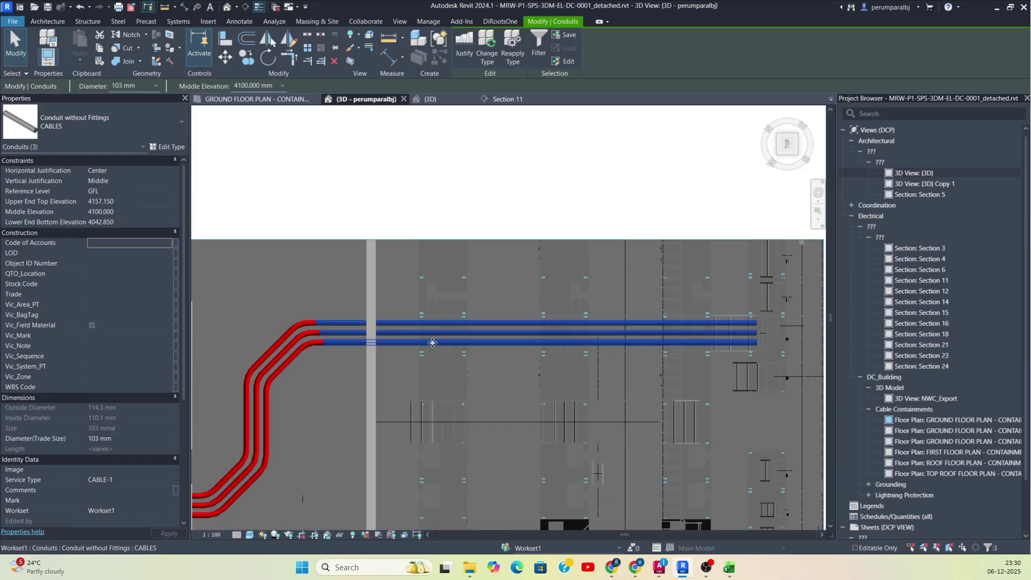
{"action": "middle_click_drag", "start_coordinate": [433, 340], "coordinate": [686, 214]}
{"action": "left_click", "coordinate": [562, 285]}
Start a matching CABLES conduit at the wall opening of the next MV ladder and route it through the ladder's first diagonal bend
{"action": "middle_click_drag", "start_coordinate": [534, 298], "coordinate": [361, 256]}
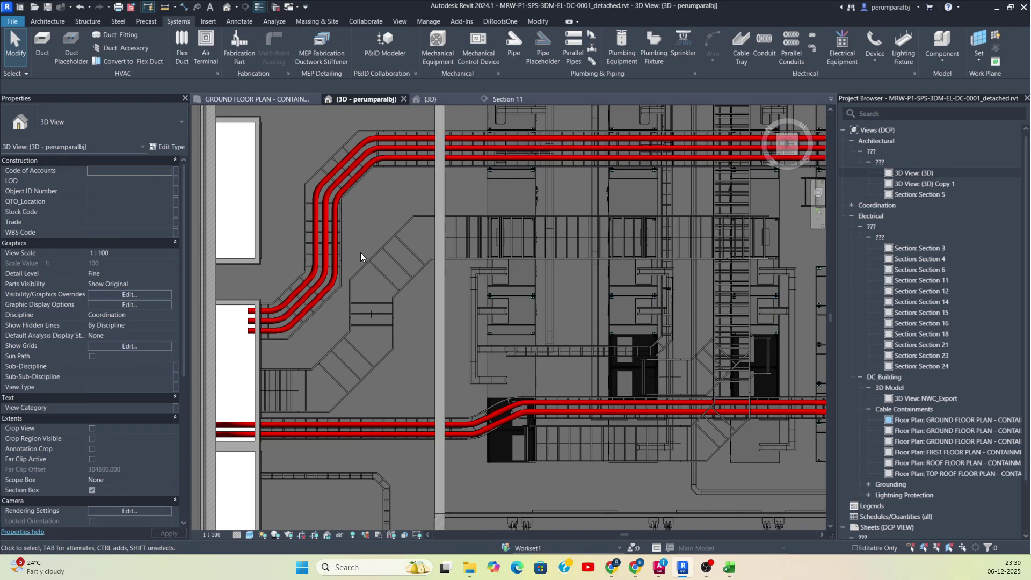
{"action": "middle_click_drag", "start_coordinate": [270, 400], "coordinate": [365, 333]}
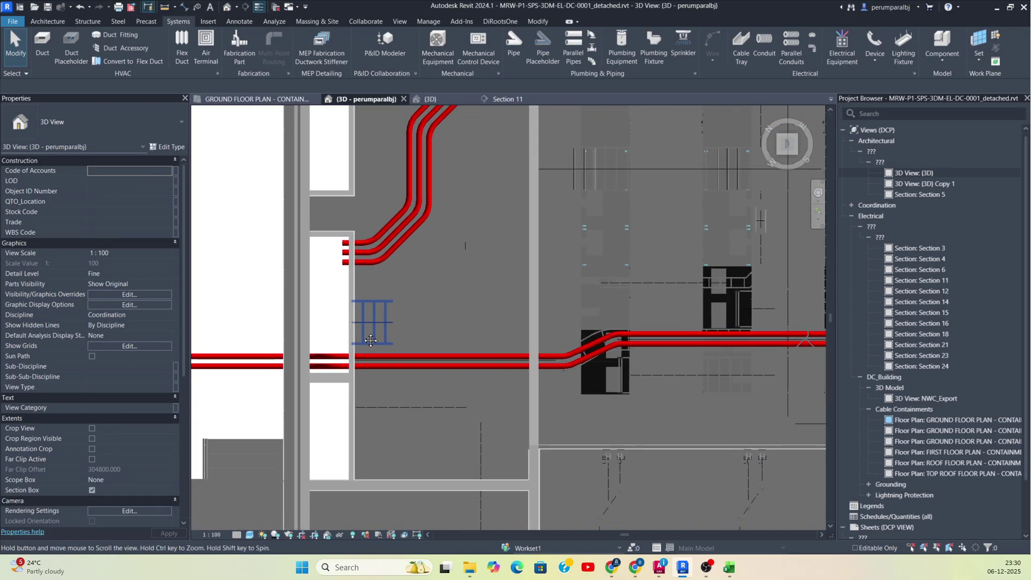
{"action": "scroll", "coordinate": [402, 366], "scroll_direction": "up", "scroll_amount": 1}
{"action": "left_click", "coordinate": [413, 359]}
{"action": "key", "text": "c"}
{"action": "key", "text": "s"}
{"action": "scroll", "coordinate": [370, 311], "scroll_direction": "up", "scroll_amount": 3}
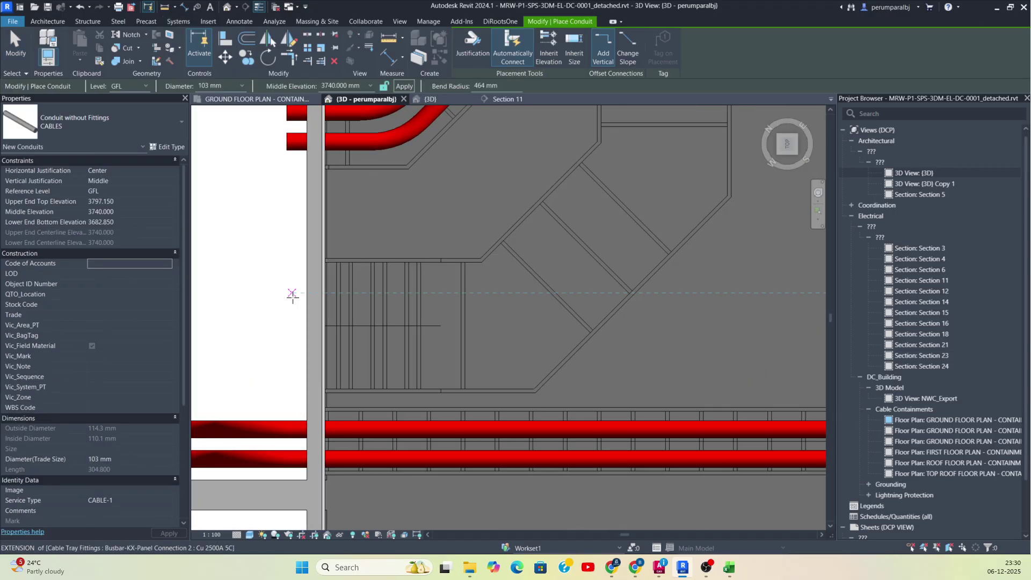
{"action": "left_click", "coordinate": [293, 295]}
{"action": "key", "text": "Escape"}
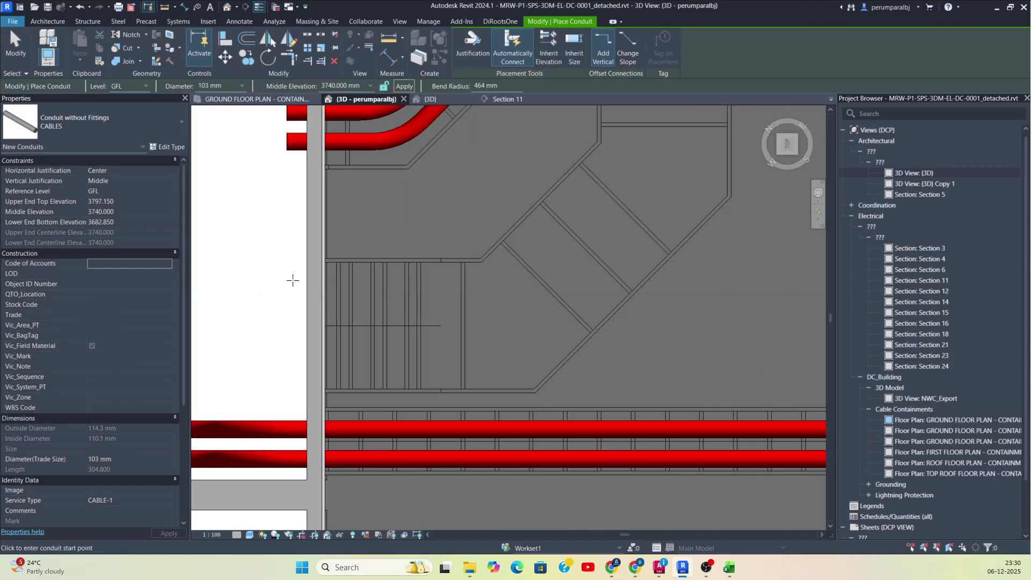
{"action": "left_click", "coordinate": [499, 279]}
{"action": "middle_click_drag", "start_coordinate": [598, 205], "coordinate": [495, 340]}
{"action": "left_click", "coordinate": [526, 278]}
Continue the conduit through the ladder's upper diagonal, then straight through the wall and over the panel rows to the ladder's vertical bend
{"action": "middle_click_drag", "start_coordinate": [539, 152], "coordinate": [520, 299]}
{"action": "left_click", "coordinate": [517, 272]}
{"action": "scroll", "coordinate": [514, 276], "scroll_direction": "down", "scroll_amount": 3}
{"action": "middle_click_drag", "start_coordinate": [591, 199], "coordinate": [488, 323]}
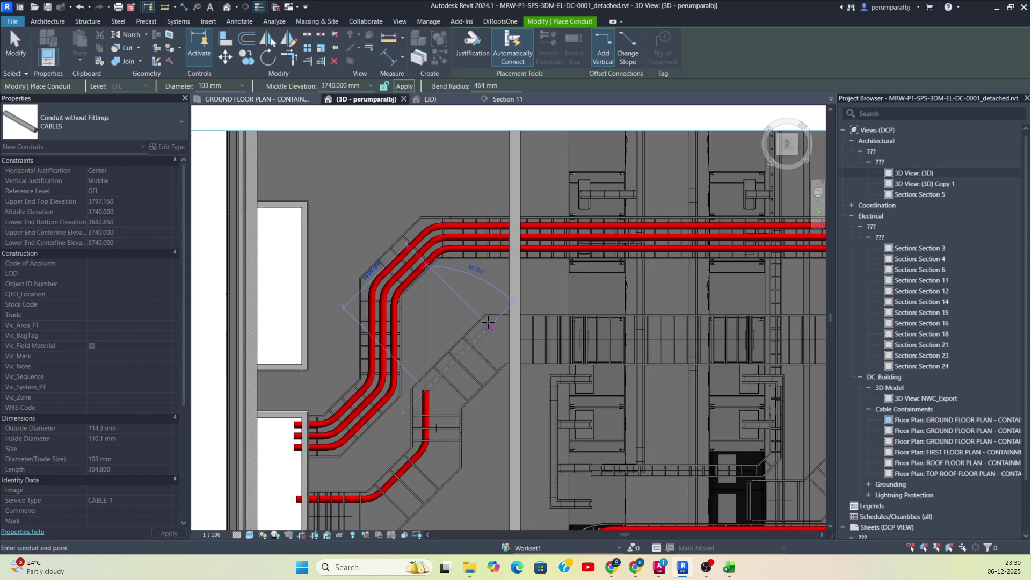
{"action": "scroll", "coordinate": [489, 324], "scroll_direction": "up", "scroll_amount": 2}
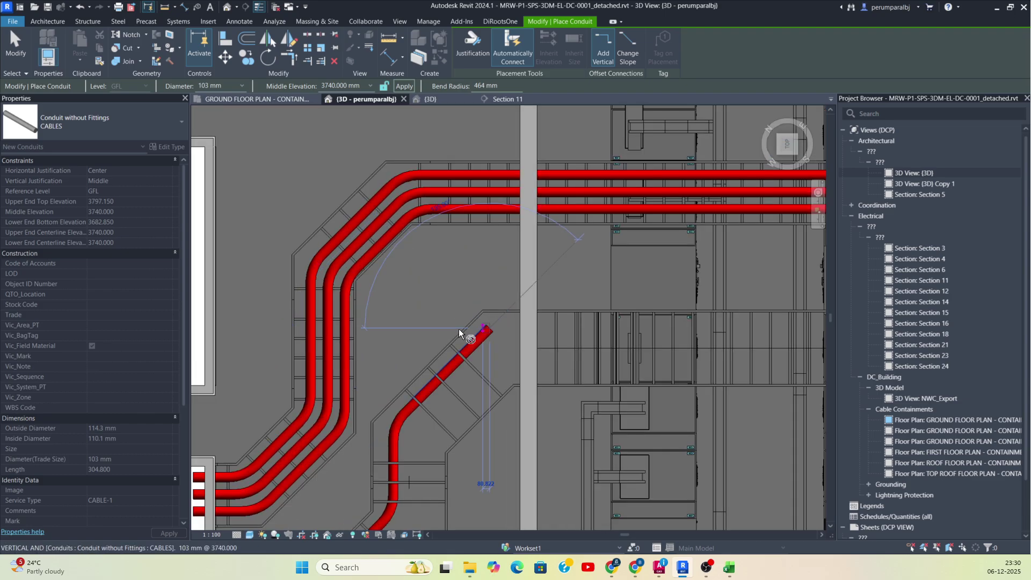
{"action": "scroll", "coordinate": [663, 329], "scroll_direction": "down", "scroll_amount": 2}
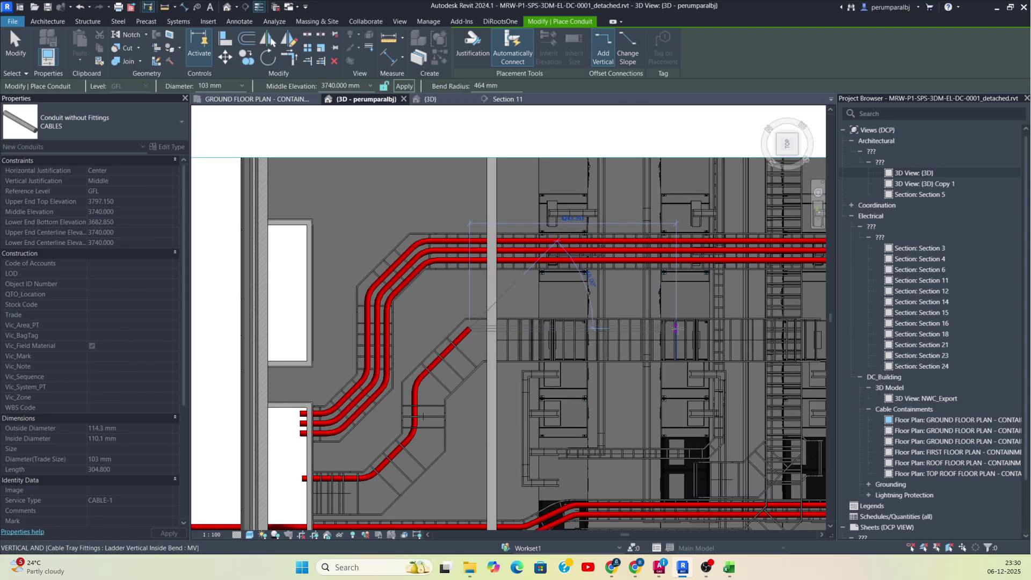
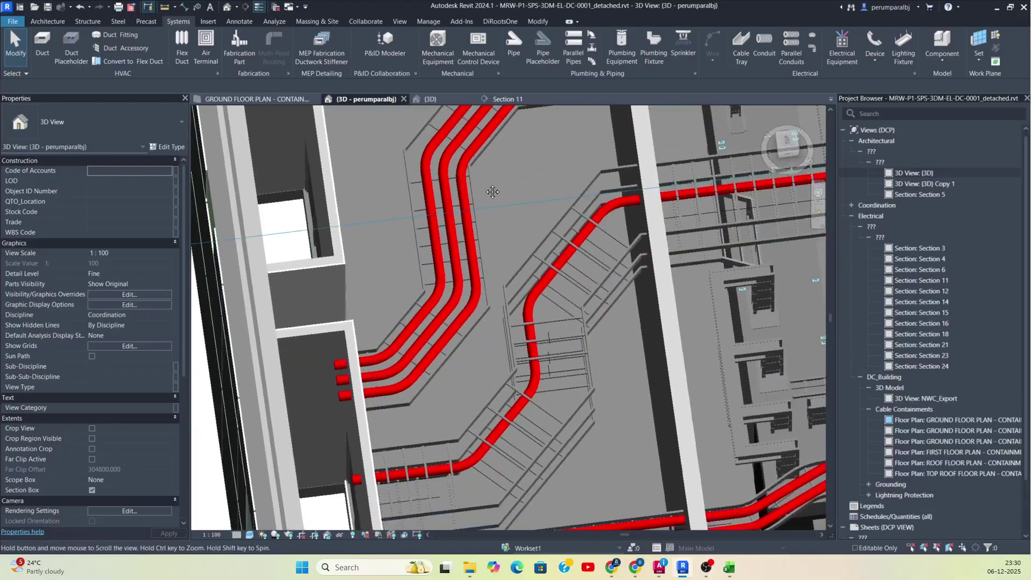
Check the MV ladder's elevation in 3D and try setting the new conduit run's middle elevation to 5000 mm
{"action": "middle_click_drag", "start_coordinate": [580, 317], "coordinate": [558, 266], "text": "shift"}
{"action": "middle_click_drag", "start_coordinate": [427, 200], "coordinate": [475, 345]}
{"action": "scroll", "coordinate": [449, 359], "scroll_direction": "up", "scroll_amount": 3}
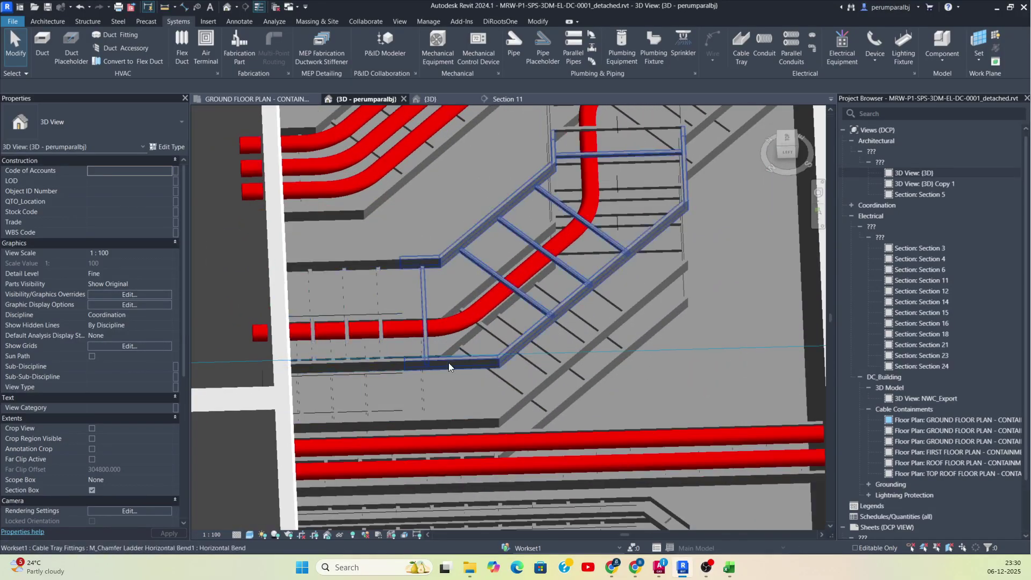
{"action": "left_click", "coordinate": [379, 295]}
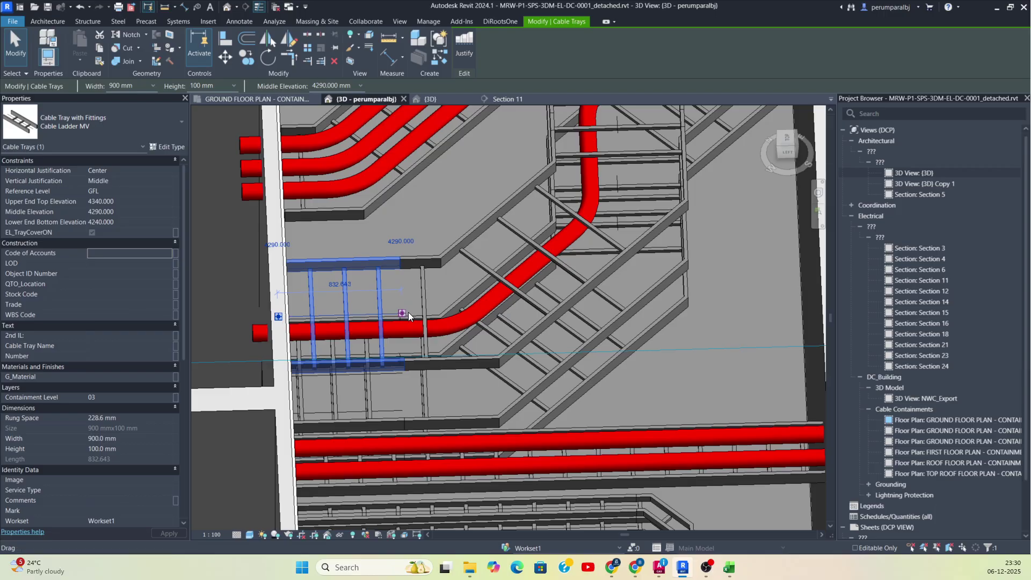
{"action": "key", "text": "Escape"}
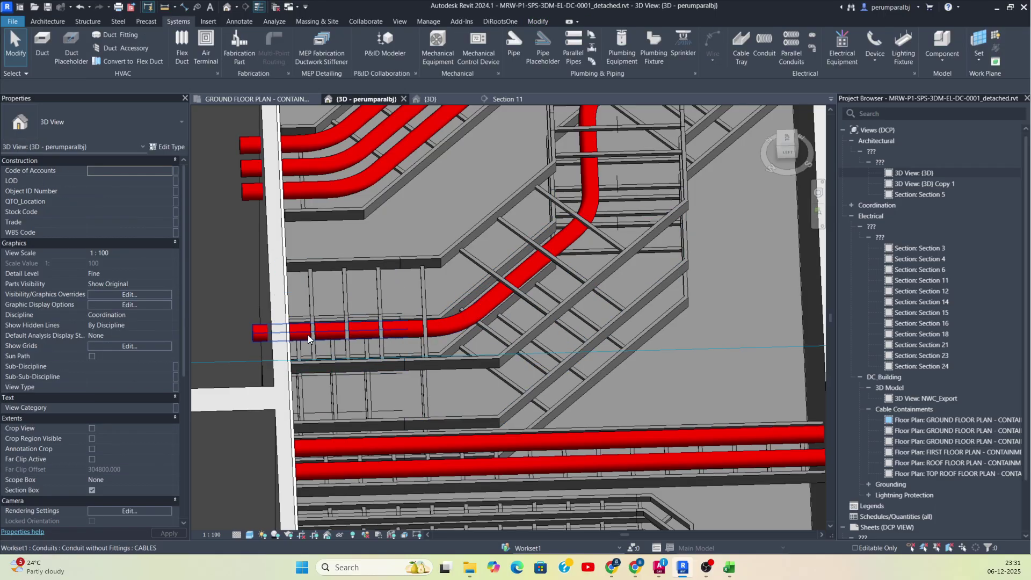
{"action": "left_click", "coordinate": [325, 331]}
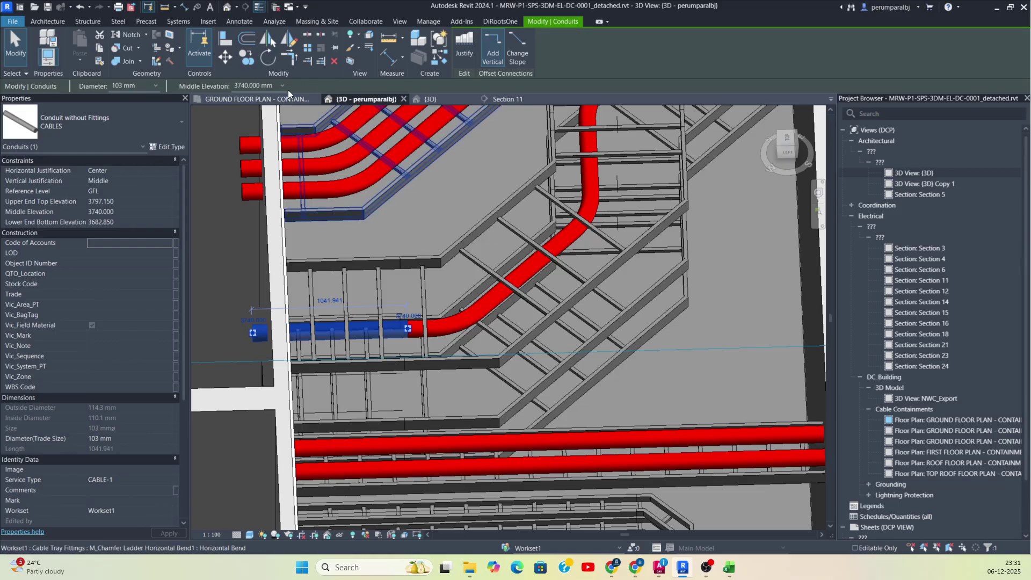
{"action": "left_click", "coordinate": [268, 86]}
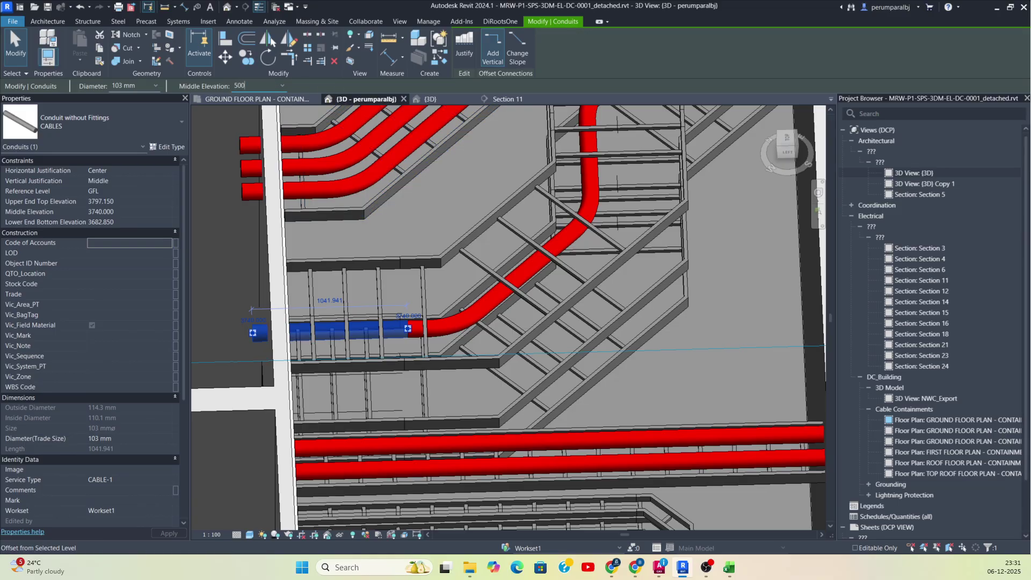
{"action": "type", "text": "5000"}
{"action": "key", "text": "Return"}
{"action": "scroll", "coordinate": [430, 315], "scroll_direction": "down", "scroll_amount": 4}
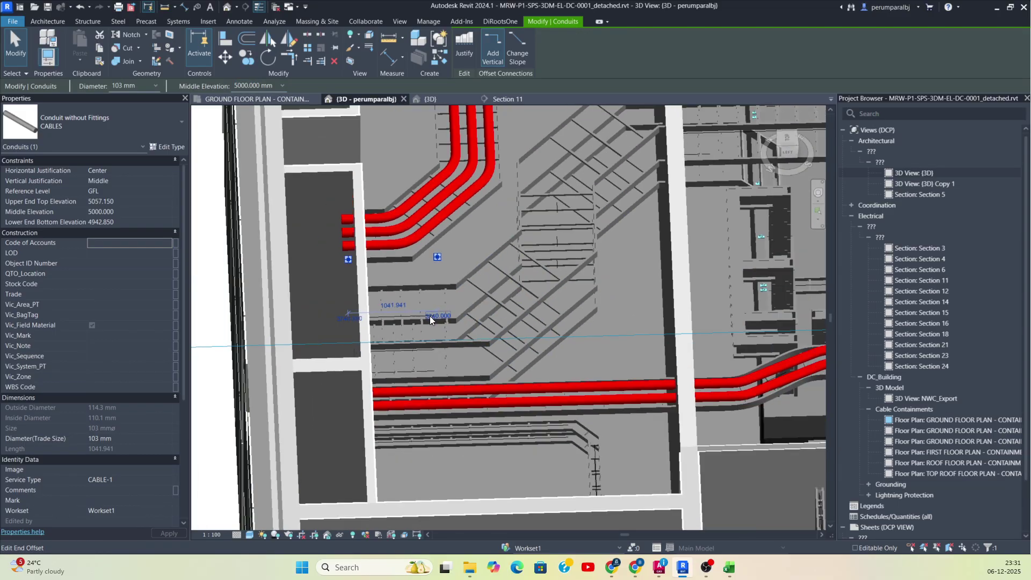
{"action": "key", "text": "Escape"}
Recheck the ladder's elevation and set the new conduit run's middle elevation to 4300 mm
{"action": "scroll", "coordinate": [472, 317], "scroll_direction": "up", "scroll_amount": 5}
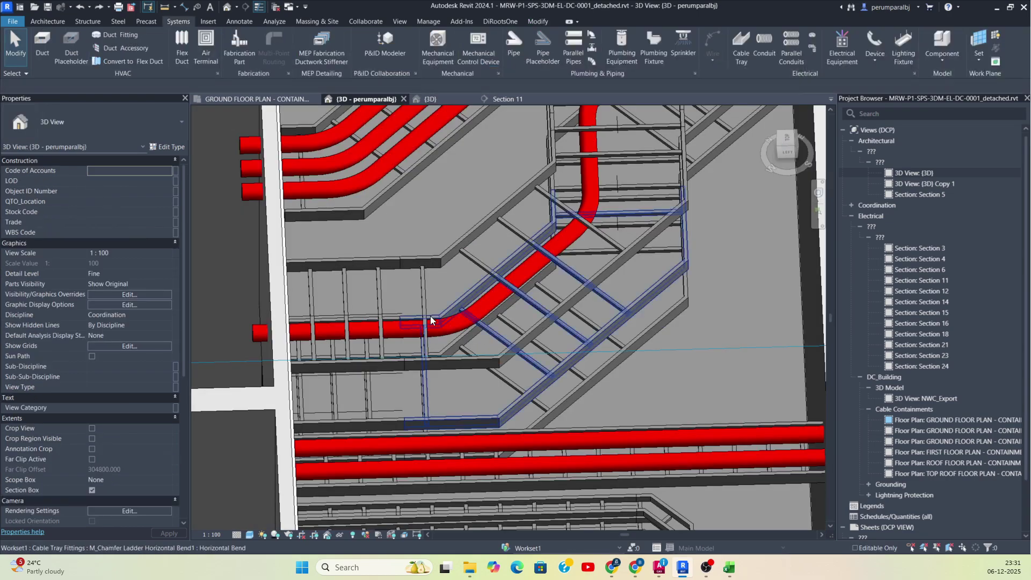
{"action": "left_click", "coordinate": [380, 289]}
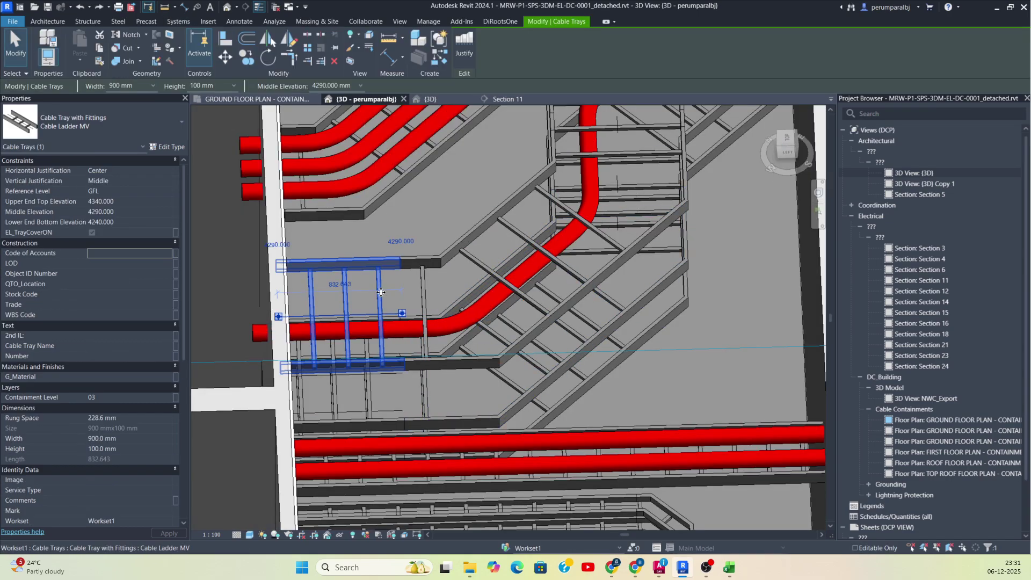
{"action": "key", "text": "Escape"}
{"action": "left_click", "coordinate": [408, 333]}
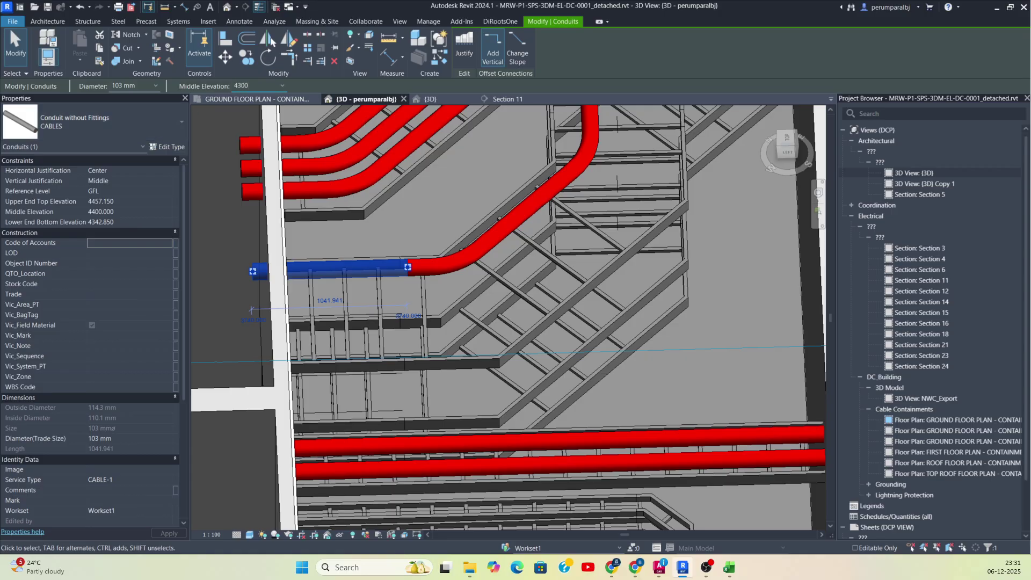
{"action": "key", "text": "Return"}
{"action": "key", "text": "Escape"}
{"action": "scroll", "coordinate": [449, 333], "scroll_direction": "down", "scroll_amount": 4}
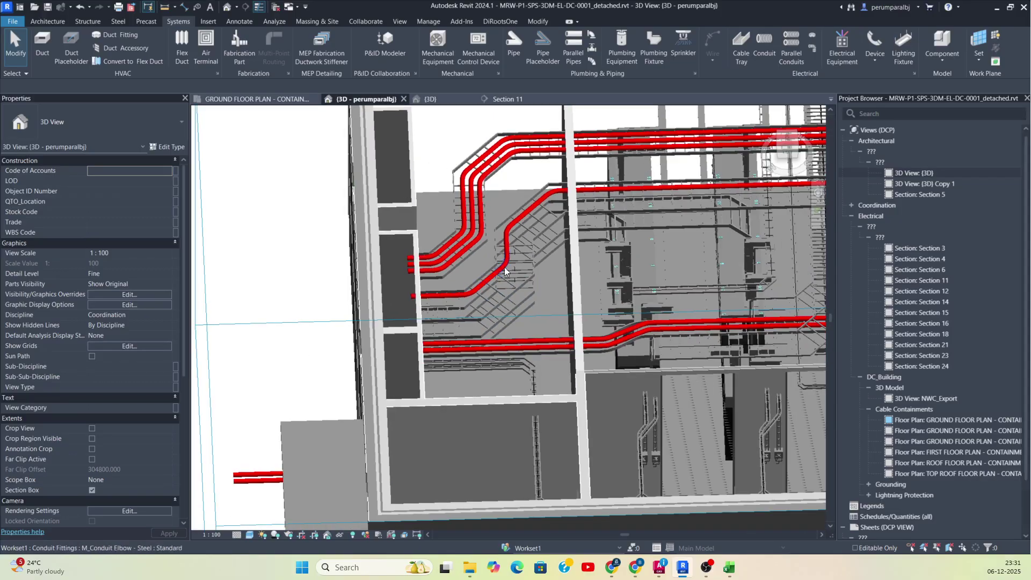
{"action": "middle_click_drag", "start_coordinate": [729, 243], "coordinate": [703, 276]}
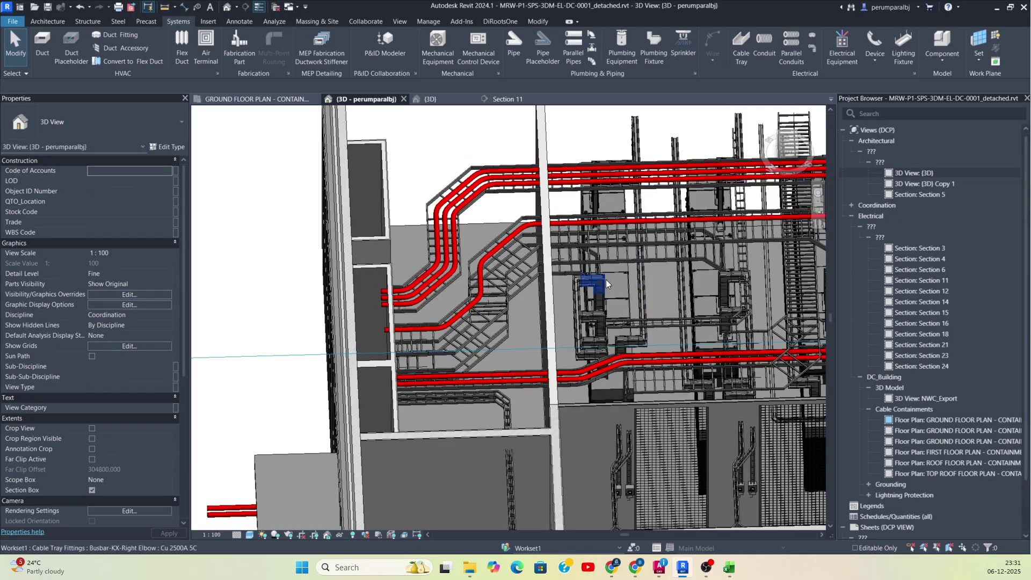
In the ground floor containment plan, move the Section 11 line onto the MV ladder that carries the new conduit
{"action": "left_click", "coordinate": [259, 101]}
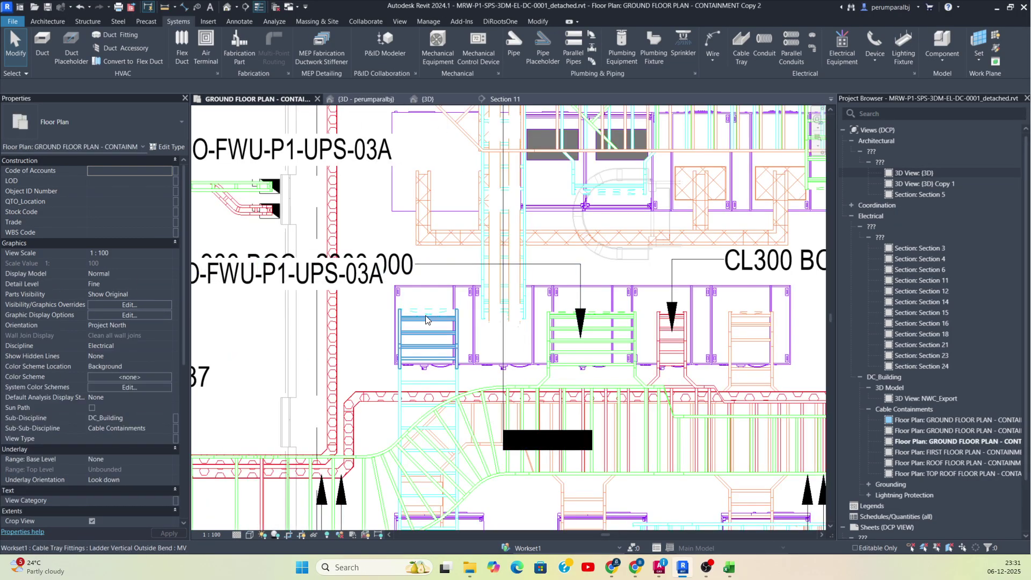
{"action": "scroll", "coordinate": [415, 322], "scroll_direction": "down", "scroll_amount": 2}
{"action": "scroll", "coordinate": [415, 322], "scroll_direction": "down", "scroll_amount": 1}
{"action": "middle_click_drag", "start_coordinate": [522, 341], "coordinate": [345, 335]}
{"action": "scroll", "coordinate": [551, 357], "scroll_direction": "down", "scroll_amount": 1}
{"action": "middle_click_drag", "start_coordinate": [498, 331], "coordinate": [525, 436]}
{"action": "scroll", "coordinate": [483, 376], "scroll_direction": "down", "scroll_amount": 1}
{"action": "scroll", "coordinate": [515, 327], "scroll_direction": "up", "scroll_amount": 5}
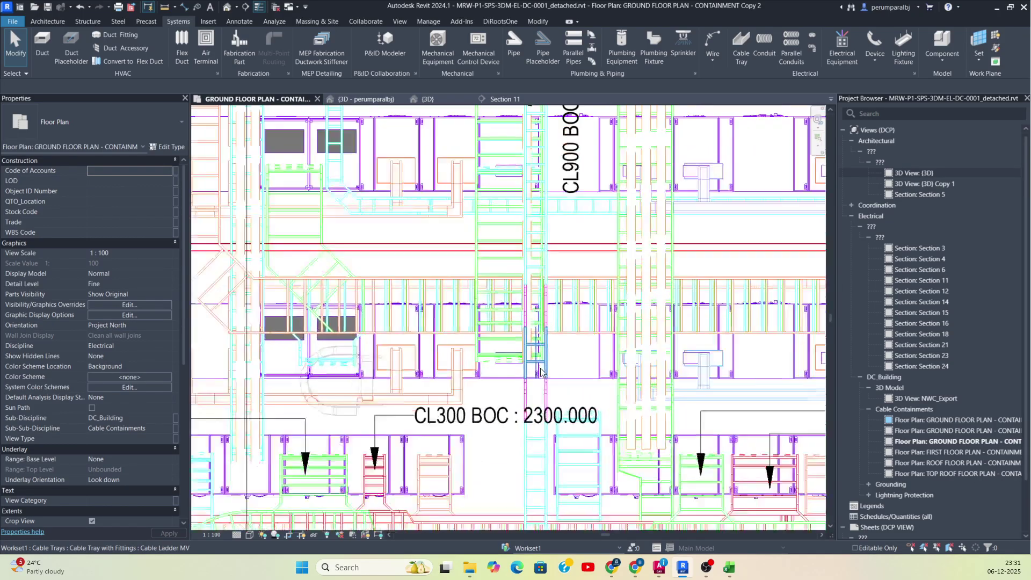
{"action": "scroll", "coordinate": [577, 330], "scroll_direction": "down", "scroll_amount": 4}
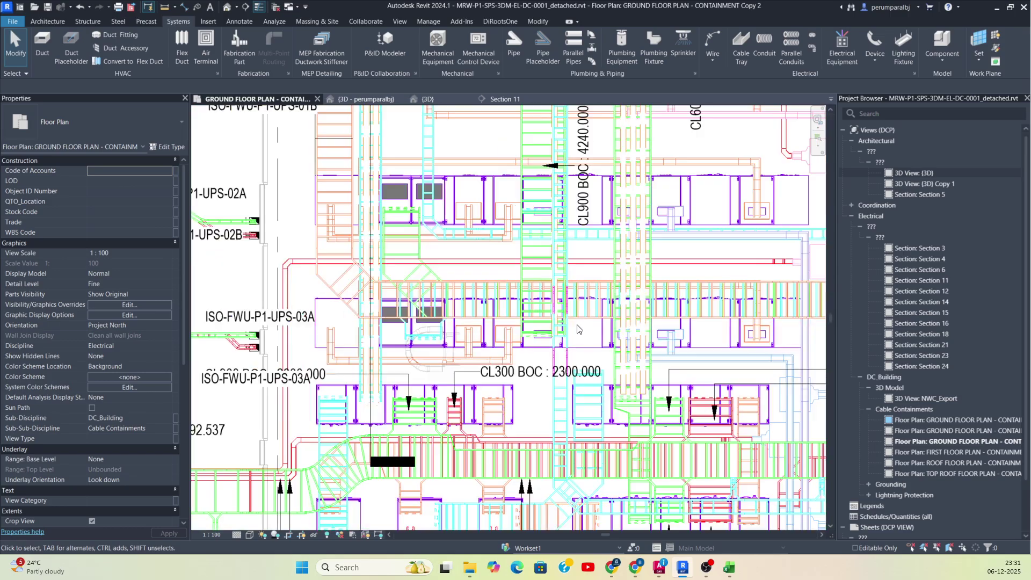
{"action": "scroll", "coordinate": [375, 426], "scroll_direction": "up", "scroll_amount": 1}
{"action": "left_click", "coordinate": [370, 420]}
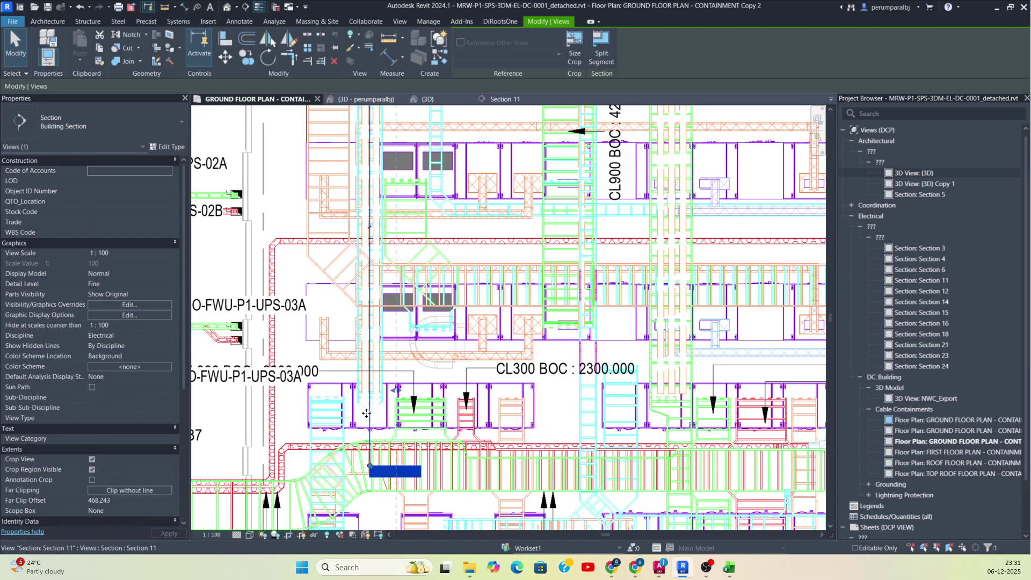
{"action": "left_click_drag", "start_coordinate": [570, 372], "coordinate": [609, 381]}
{"action": "scroll", "coordinate": [577, 370], "scroll_direction": "up", "scroll_amount": 4}
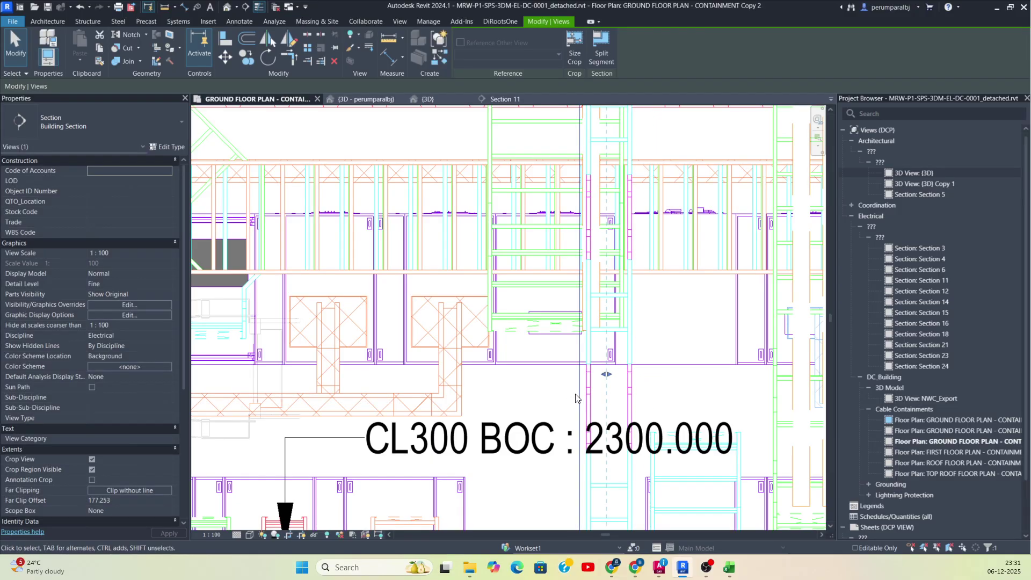
Open the Section 11 view and draw the conduit vertically down from its end to a 2300 mm elevation just above the panel
{"action": "right_click", "coordinate": [577, 394]}
{"action": "left_click", "coordinate": [612, 147]}
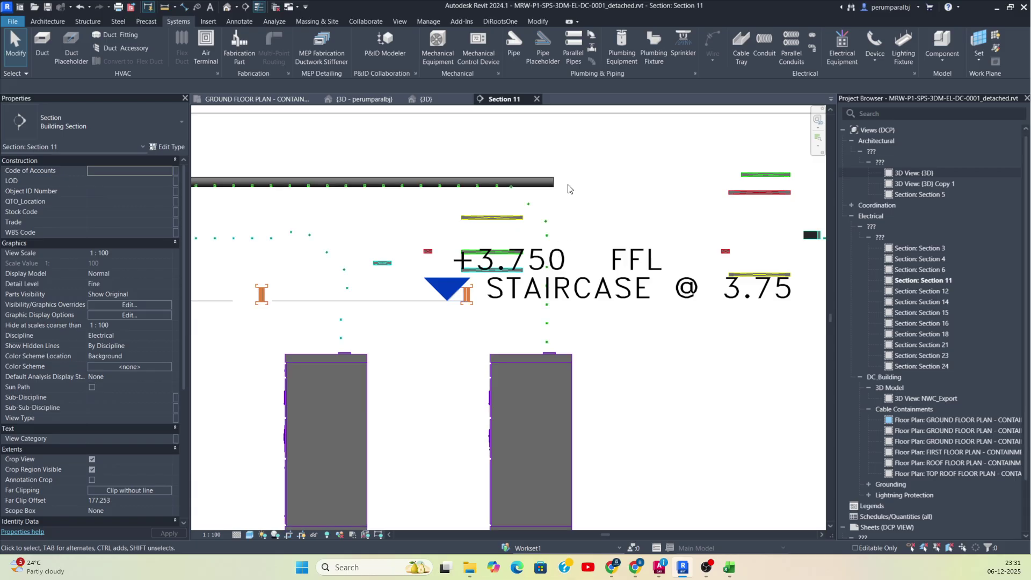
{"action": "right_click", "coordinate": [554, 188]}
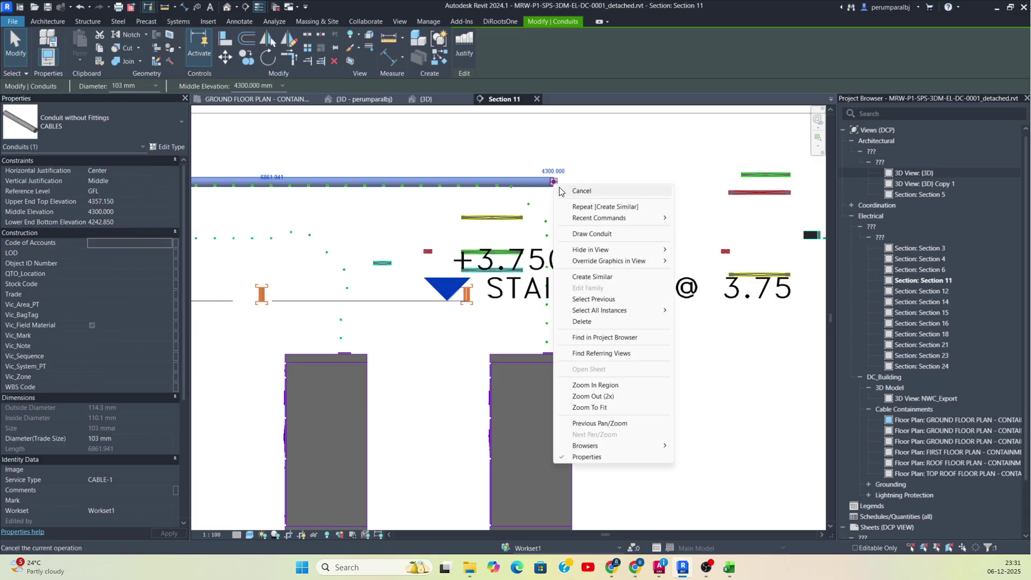
{"action": "left_click", "coordinate": [579, 232]}
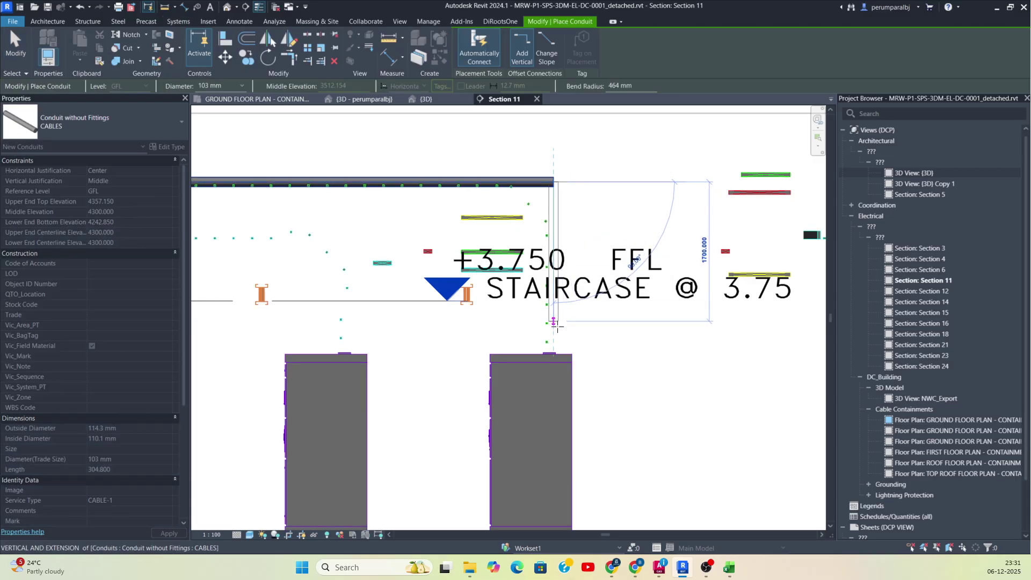
{"action": "left_click", "coordinate": [554, 345]}
{"action": "scroll", "coordinate": [698, 293], "scroll_direction": "down", "scroll_amount": 4}
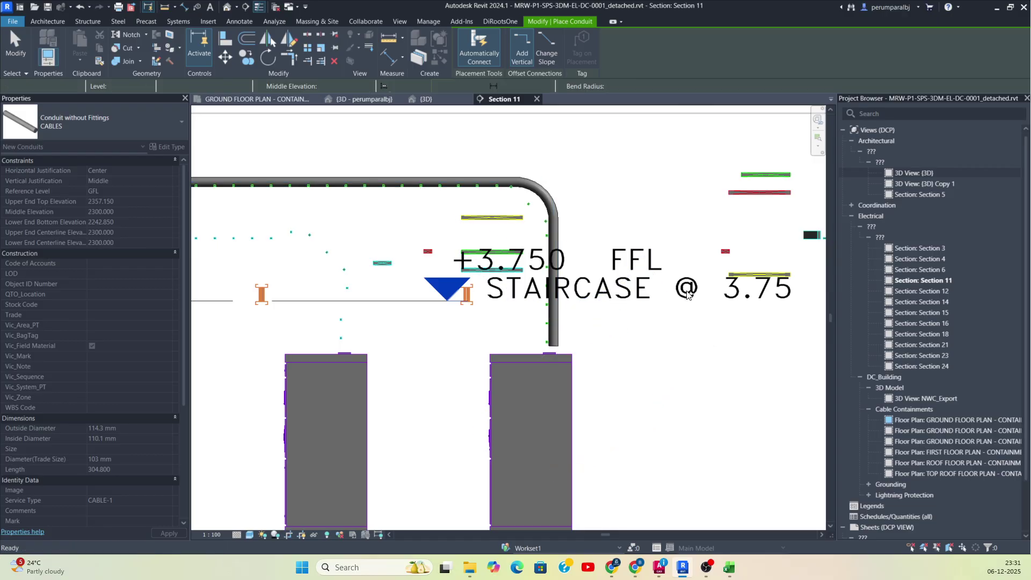
{"action": "scroll", "coordinate": [353, 262], "scroll_direction": "down", "scroll_amount": 2}
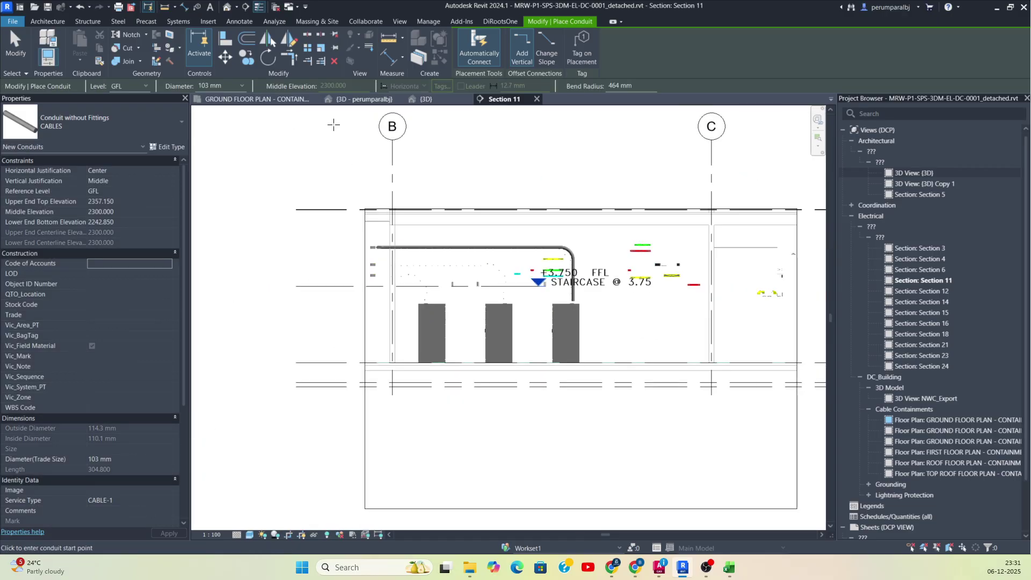
{"action": "key", "text": "Escape"}
{"action": "key", "text": "Escape"}
In the top 3D view, nudge the new run's long straight conduit three increments toward the ladder rail nearest the three finished conduits
{"action": "left_click", "coordinate": [367, 99]}
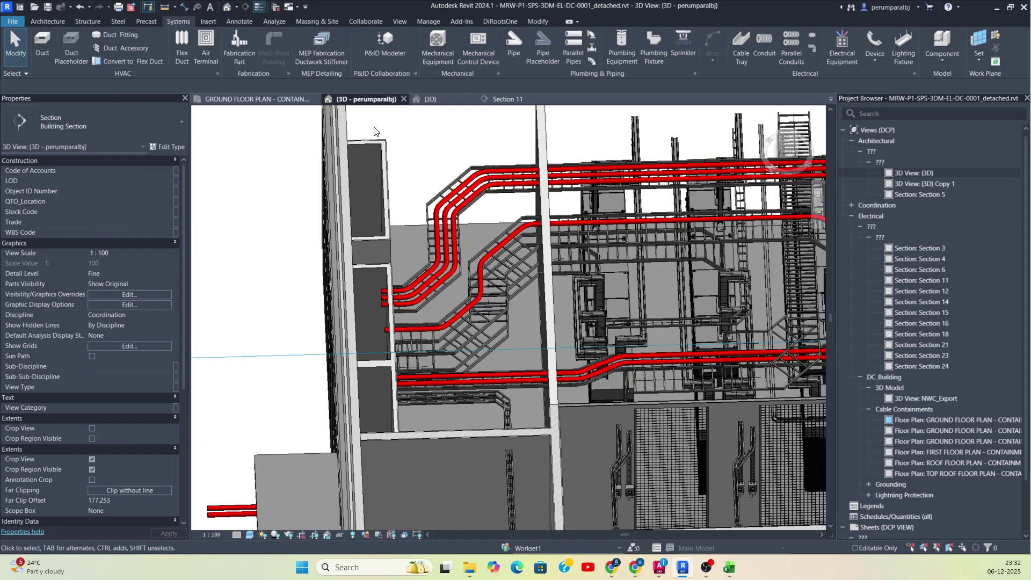
{"action": "middle_click_drag", "start_coordinate": [492, 266], "coordinate": [663, 194]}
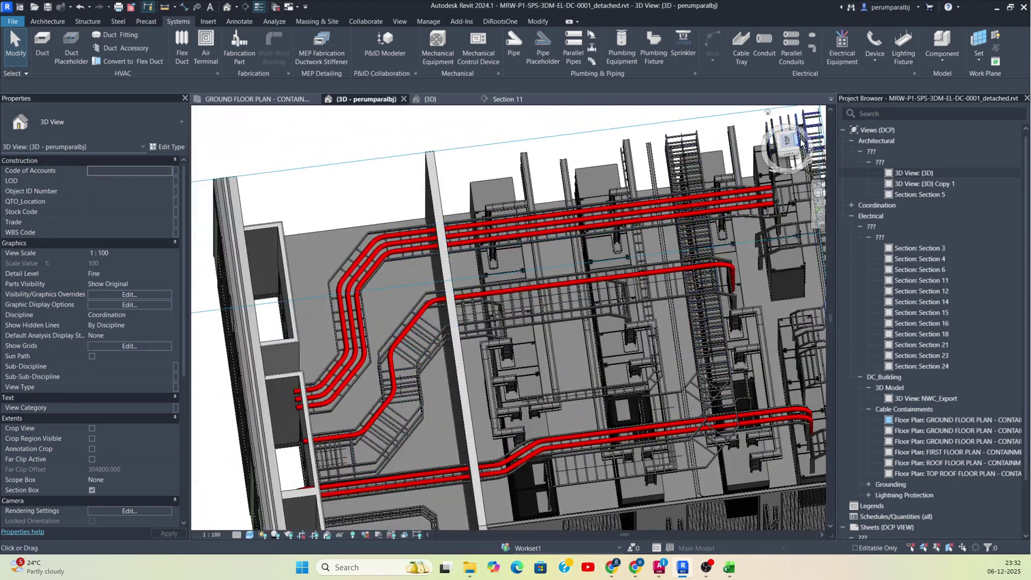
{"action": "left_click", "coordinate": [784, 143]}
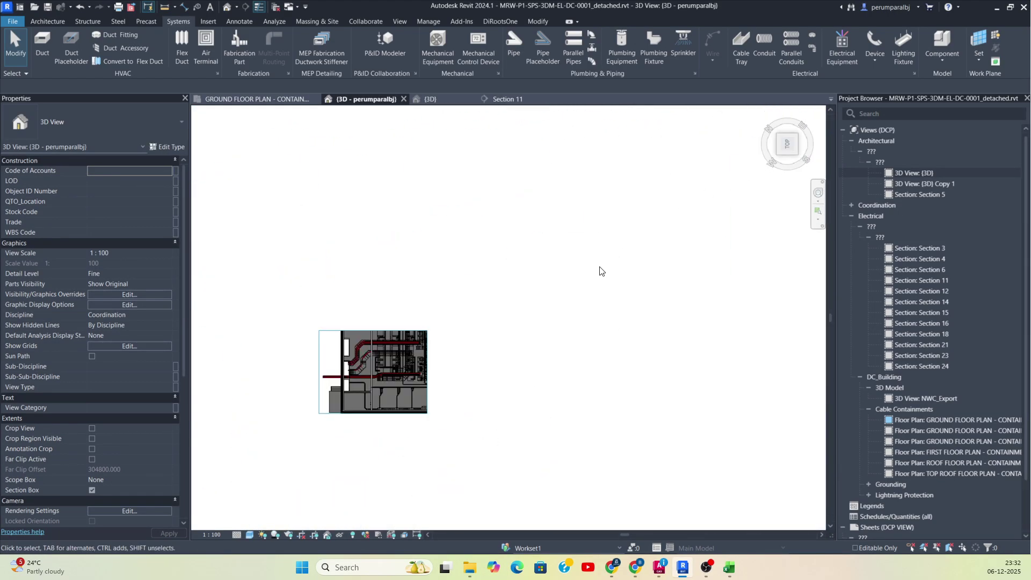
{"action": "scroll", "coordinate": [430, 337], "scroll_direction": "up", "scroll_amount": 3}
{"action": "scroll", "coordinate": [374, 357], "scroll_direction": "up", "scroll_amount": 6}
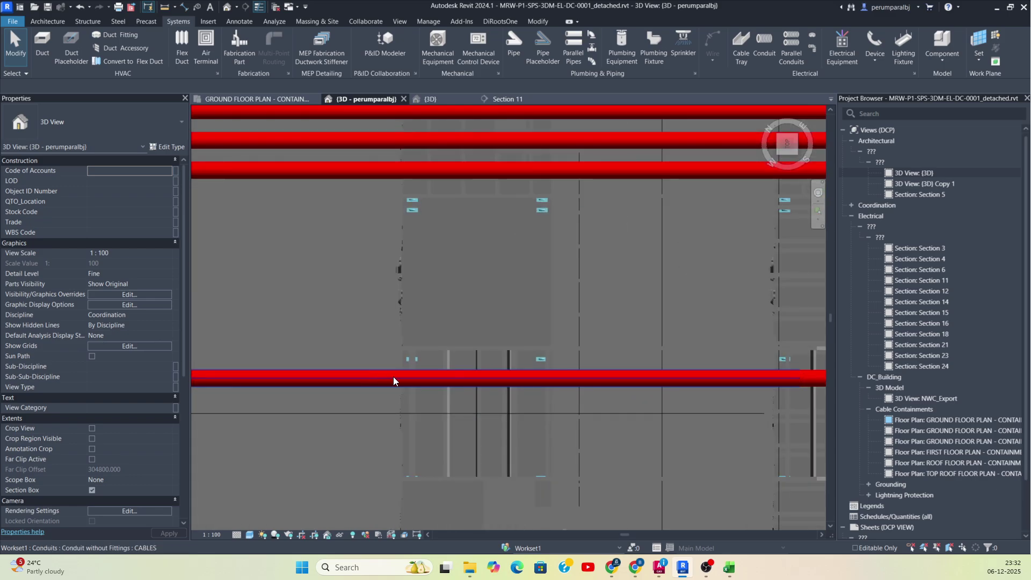
{"action": "left_click", "coordinate": [394, 377]}
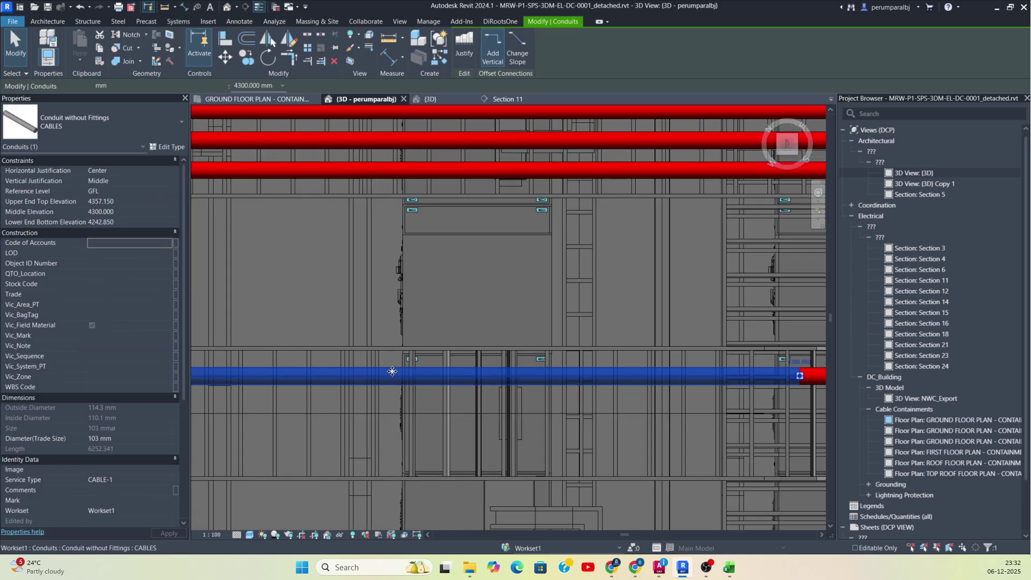
{"action": "key", "text": "Up"}
{"action": "key", "text": "Up"}
{"action": "key", "text": "Up"}
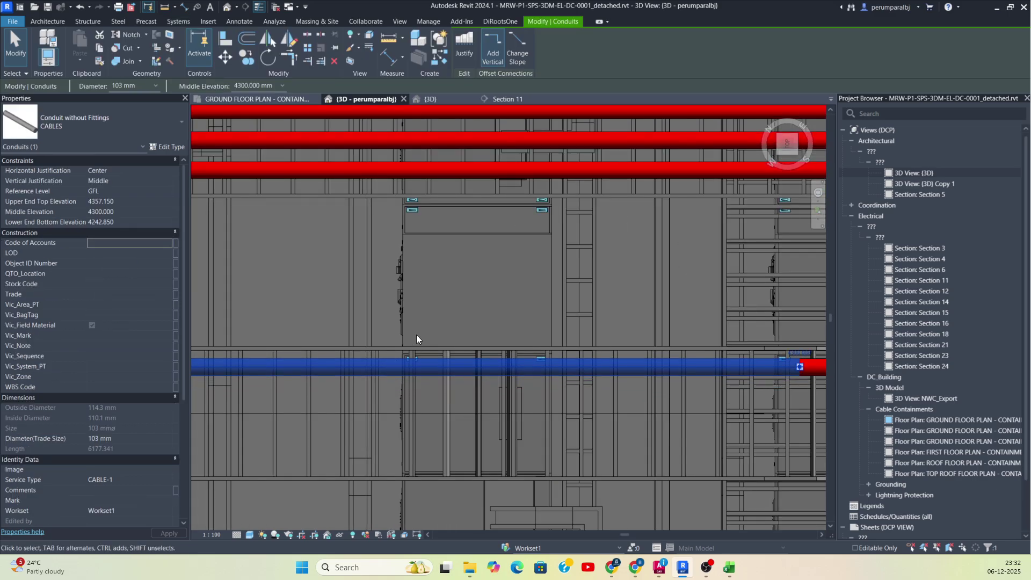
Create parallel conduits from the entire nudged run, with a horizontal number of 3 and a horizontal offset of 200 mm
{"action": "middle_click_drag", "start_coordinate": [418, 339], "coordinate": [489, 374], "text": "shift"}
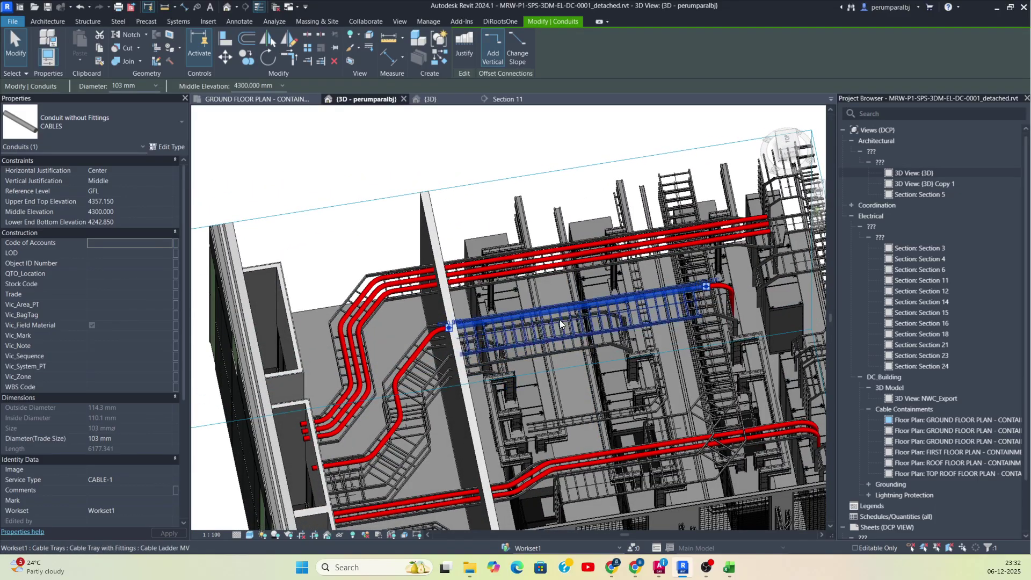
{"action": "key", "text": "Escape"}
{"action": "left_click", "coordinate": [792, 45]}
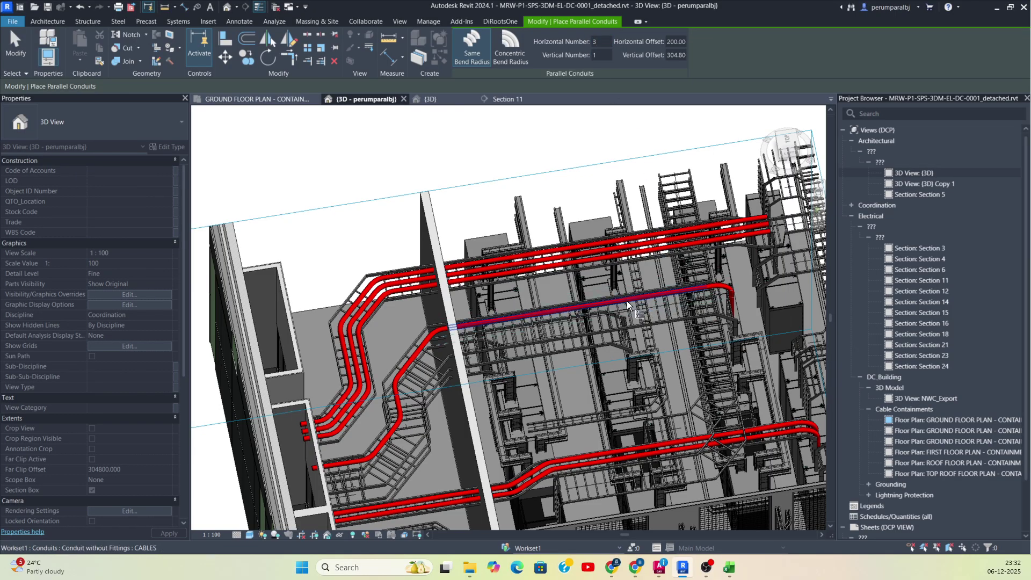
{"action": "key", "text": "Tab"}
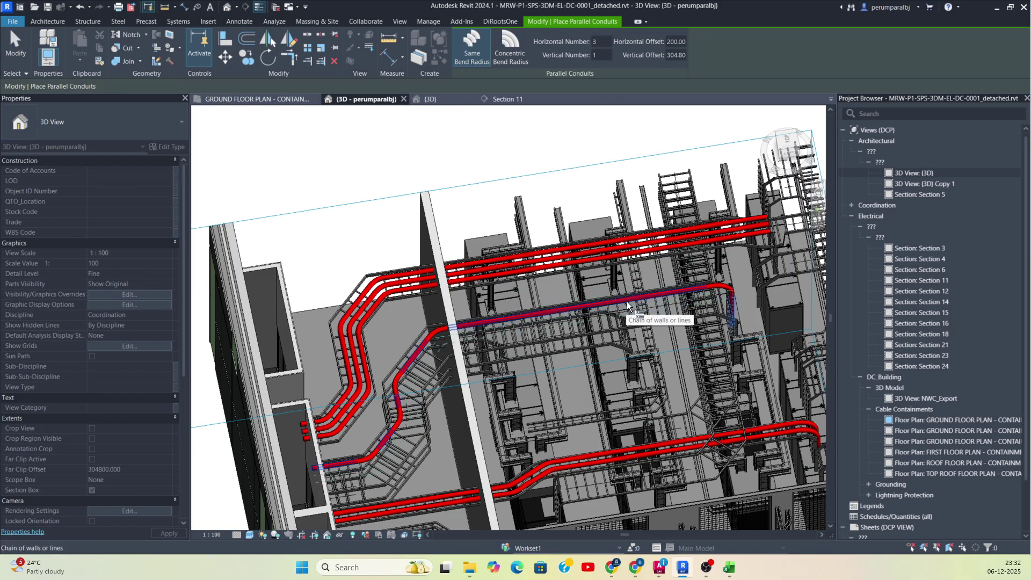
{"action": "left_click", "coordinate": [627, 301]}
{"action": "key", "text": "Escape"}
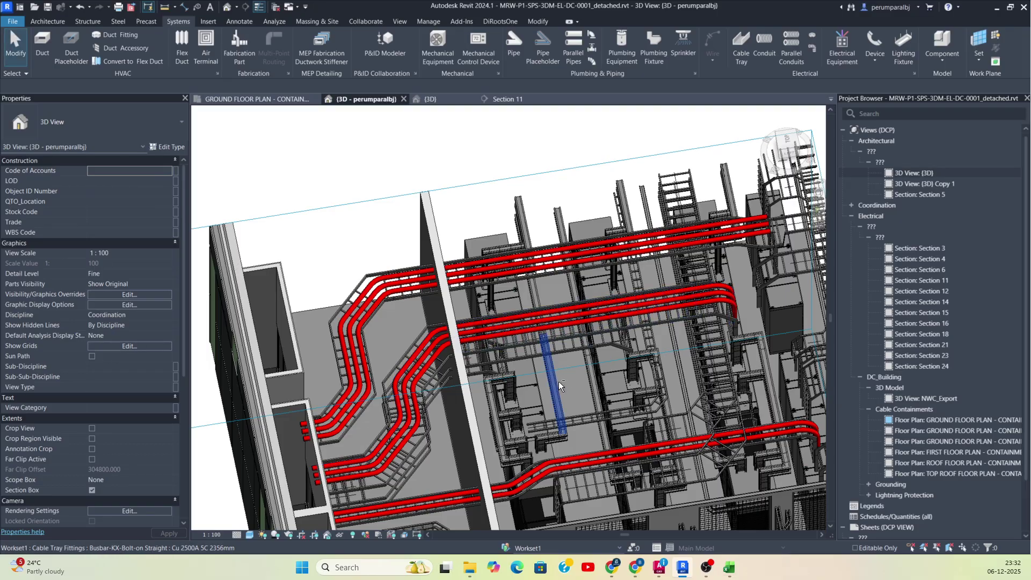
Check the middle elevation of the MV branch ladder running beside the pair of finished conduits
{"action": "middle_click_drag", "start_coordinate": [558, 382], "coordinate": [455, 253], "text": "shift"}
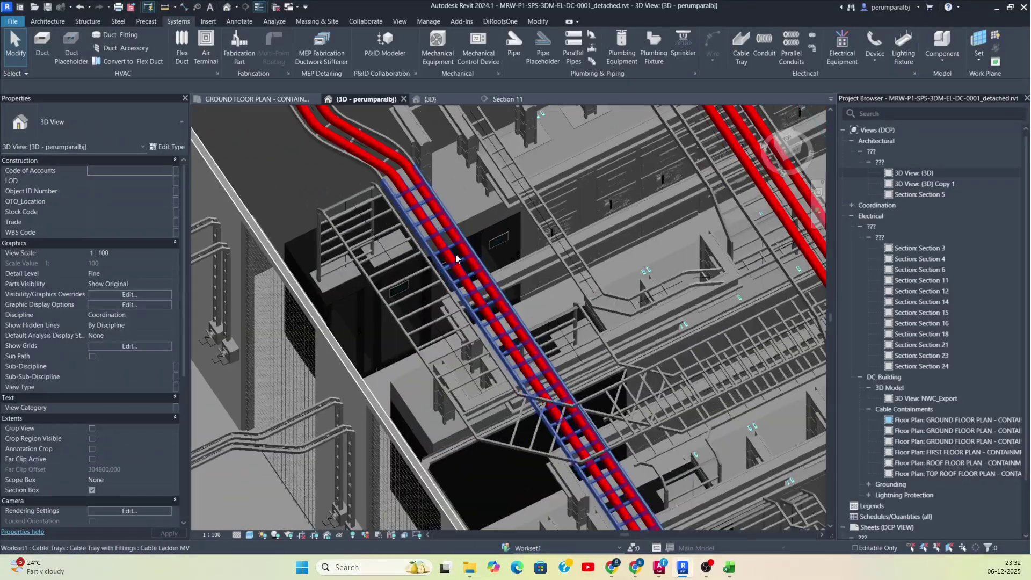
{"action": "scroll", "coordinate": [455, 254], "scroll_direction": "up", "scroll_amount": 3}
{"action": "left_click", "coordinate": [450, 255]}
{"action": "key", "text": "c"}
{"action": "key", "text": "s"}
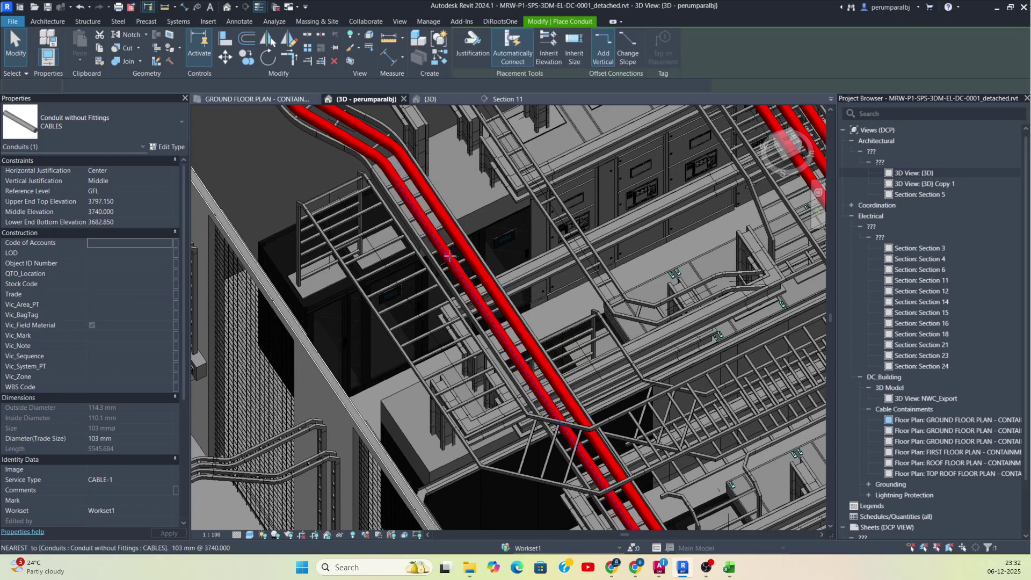
{"action": "key", "text": "Escape"}
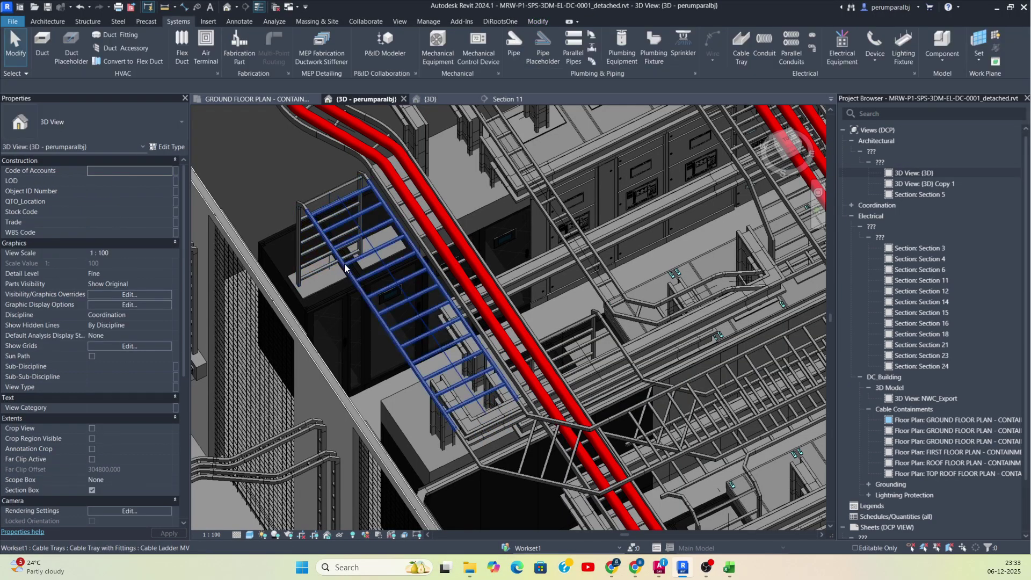
{"action": "left_click", "coordinate": [345, 266]}
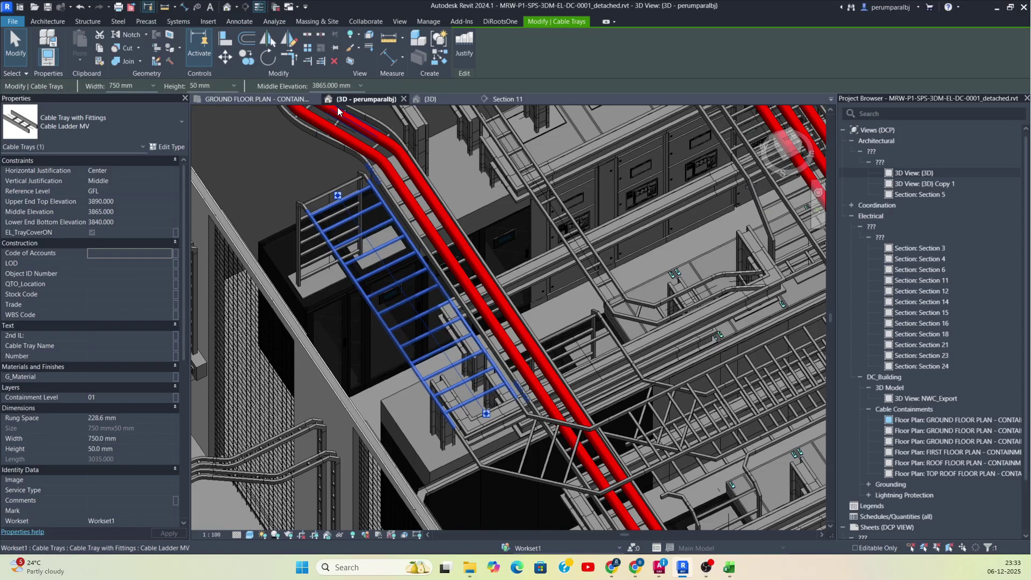
Start a new CABLES conduit matching the adjacent one and set its middle elevation to 3900 mm
{"action": "left_click", "coordinate": [463, 275]}
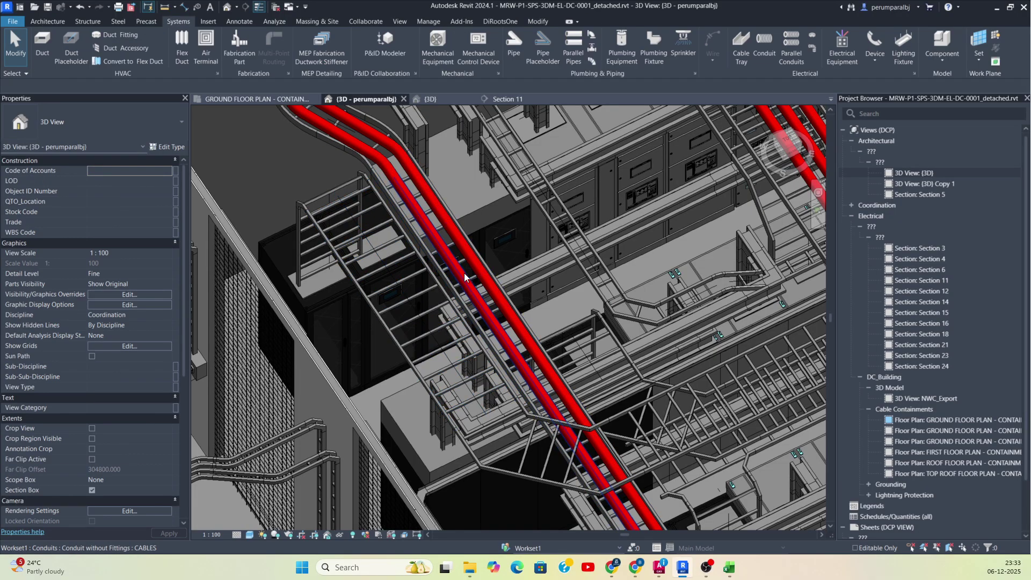
{"action": "key", "text": "c"}
{"action": "key", "text": "s"}
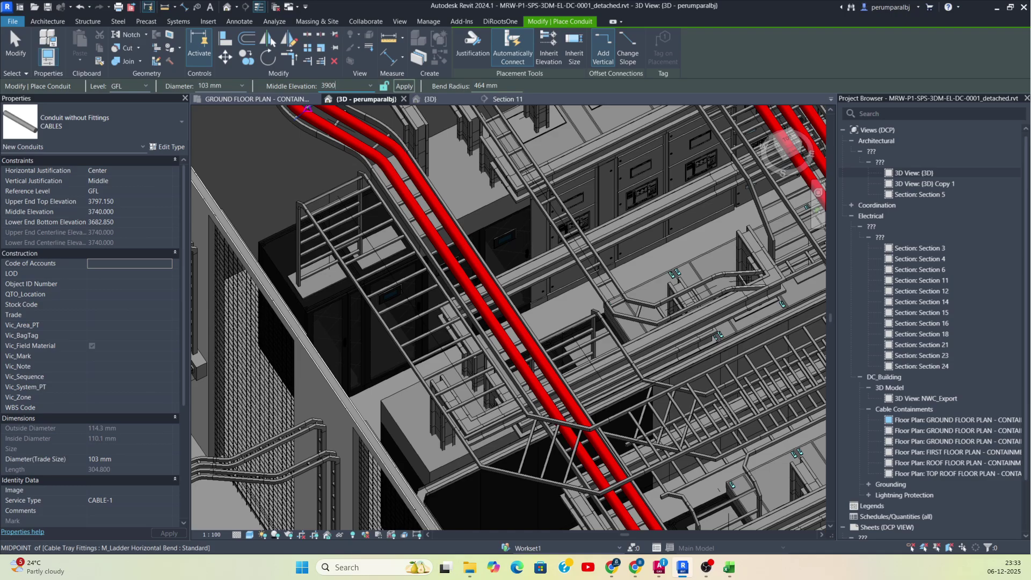
{"action": "scroll", "coordinate": [357, 182], "scroll_direction": "up", "scroll_amount": 4}
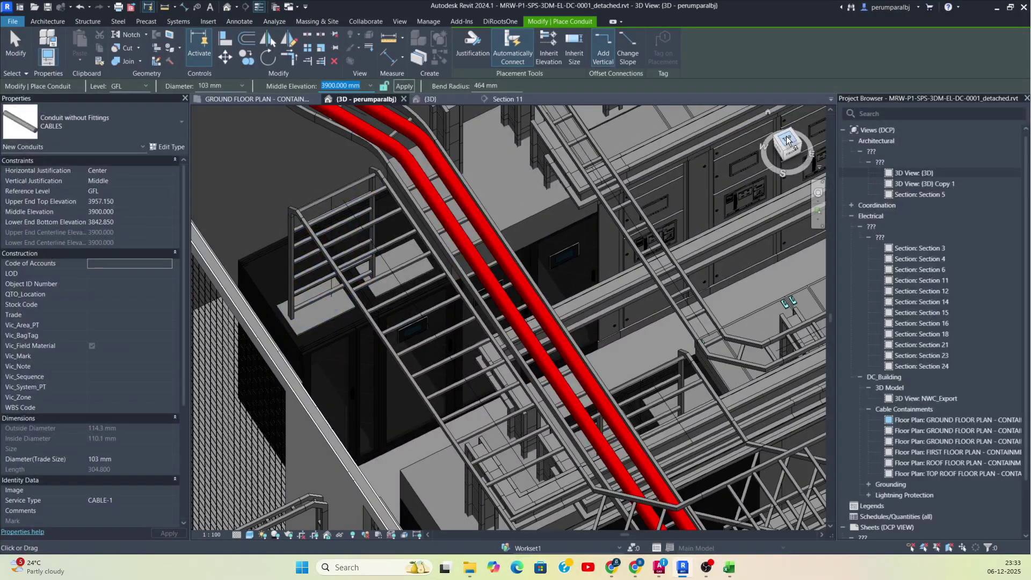
In the top 3D view, draw a straight conduit along the branch ladder's outer rail, from its vertical drop to the angled bend
{"action": "left_click", "coordinate": [793, 145]}
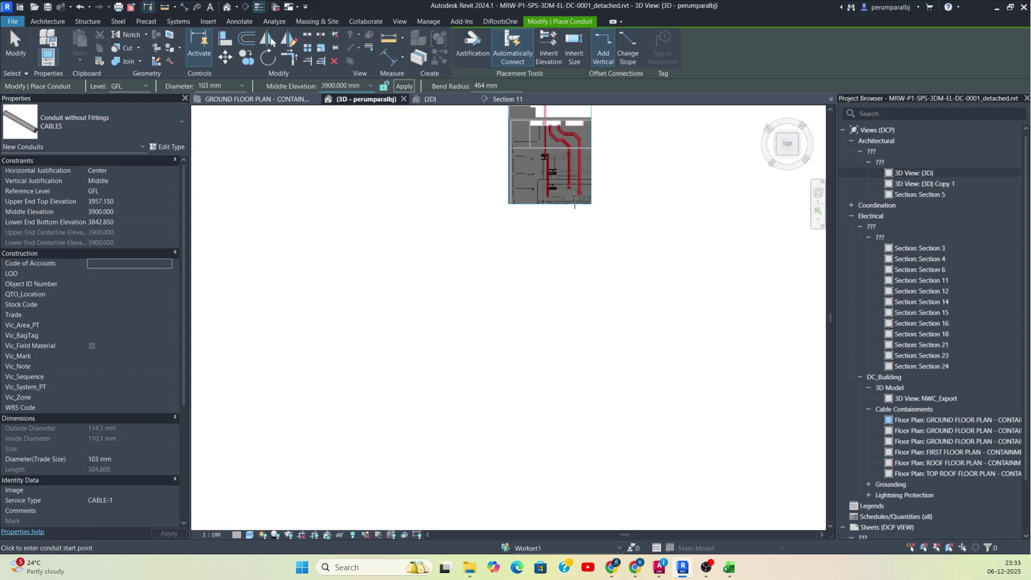
{"action": "scroll", "coordinate": [443, 205], "scroll_direction": "up", "scroll_amount": 5}
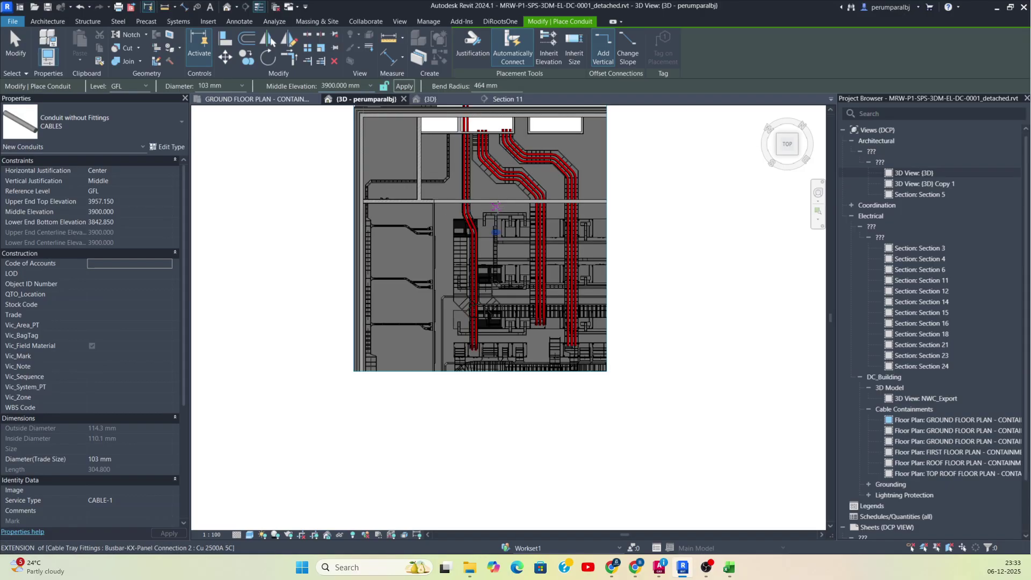
{"action": "scroll", "coordinate": [476, 231], "scroll_direction": "up", "scroll_amount": 5}
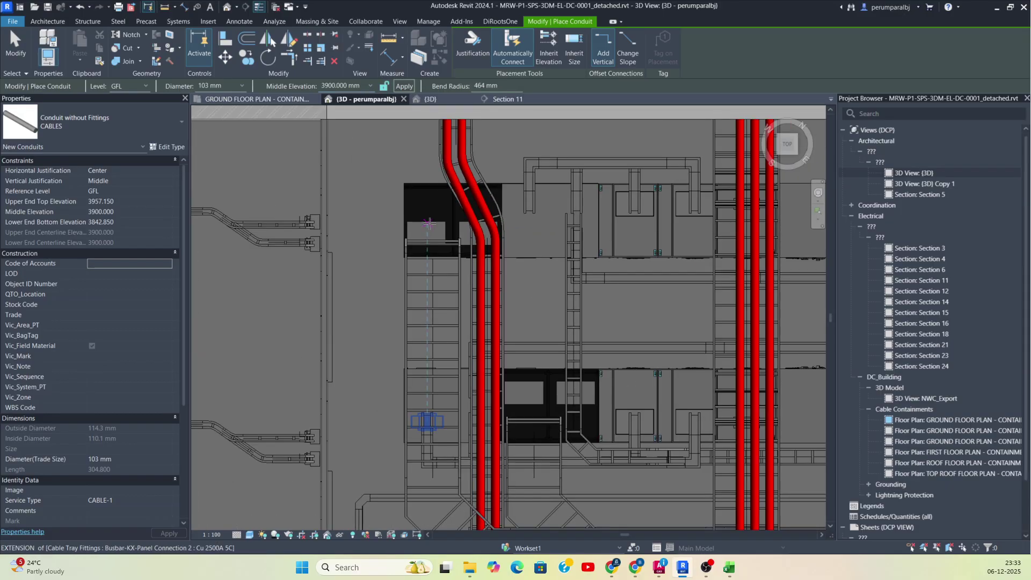
{"action": "left_click", "coordinate": [428, 224]}
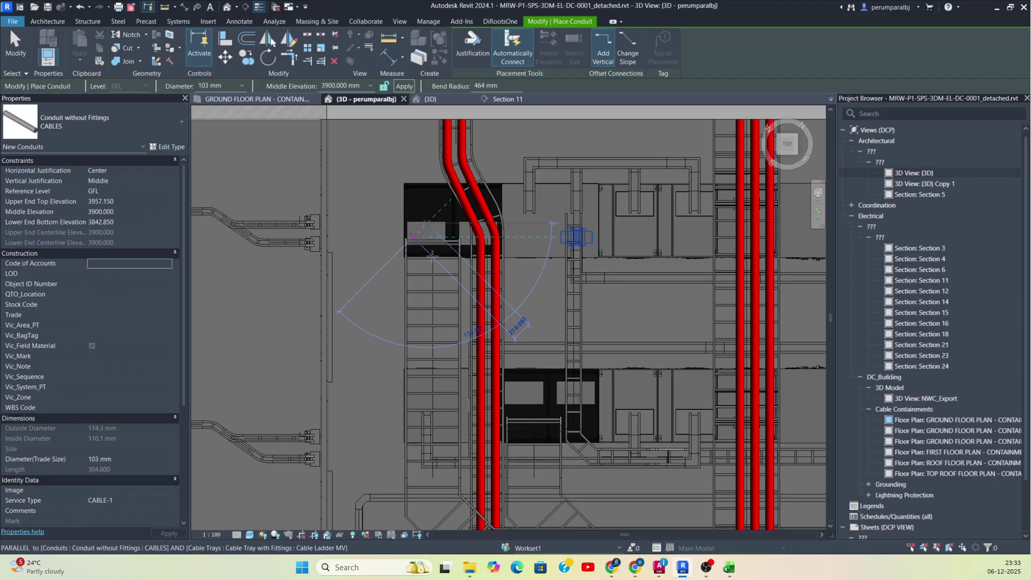
{"action": "key", "text": "Escape"}
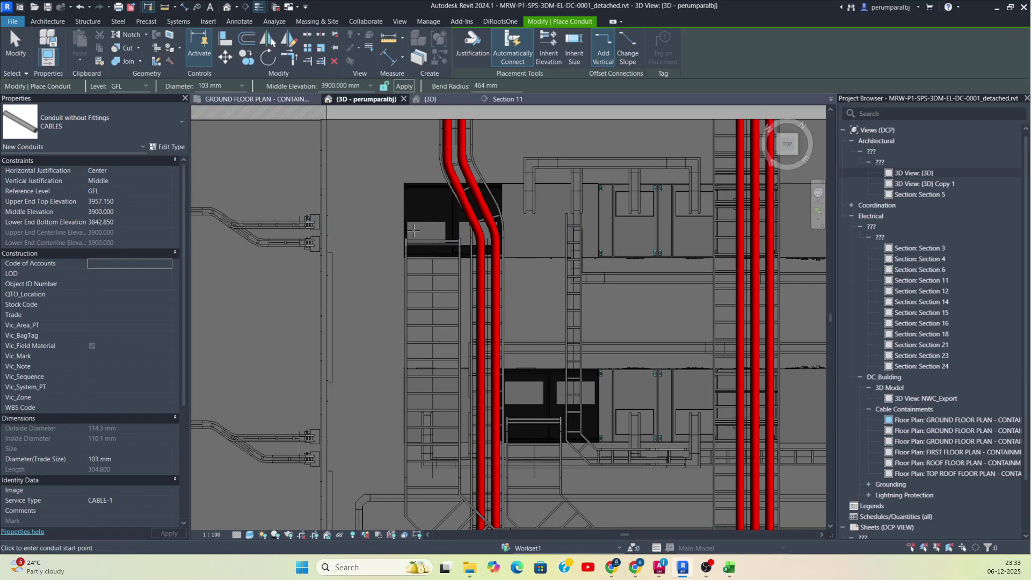
{"action": "middle_click_drag", "start_coordinate": [416, 327], "coordinate": [411, 160]}
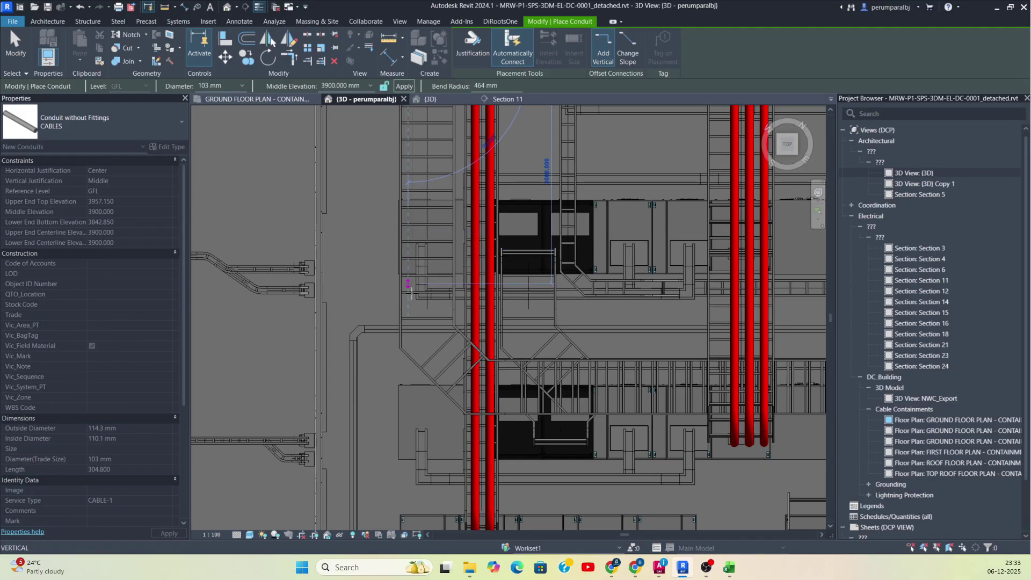
{"action": "left_click", "coordinate": [411, 343]}
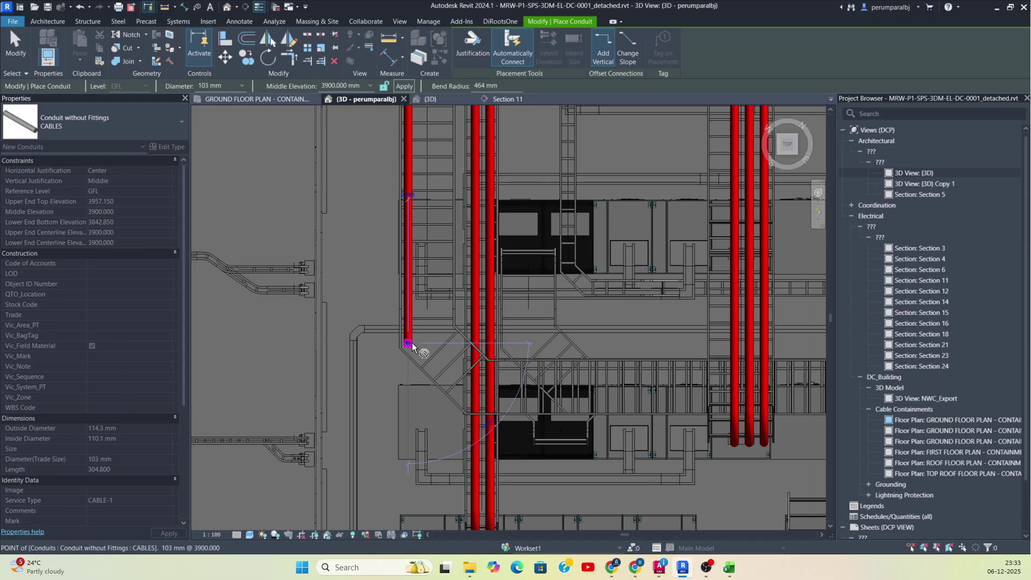
{"action": "scroll", "coordinate": [465, 400], "scroll_direction": "up", "scroll_amount": 4}
{"action": "scroll", "coordinate": [465, 400], "scroll_direction": "up", "scroll_amount": 2}
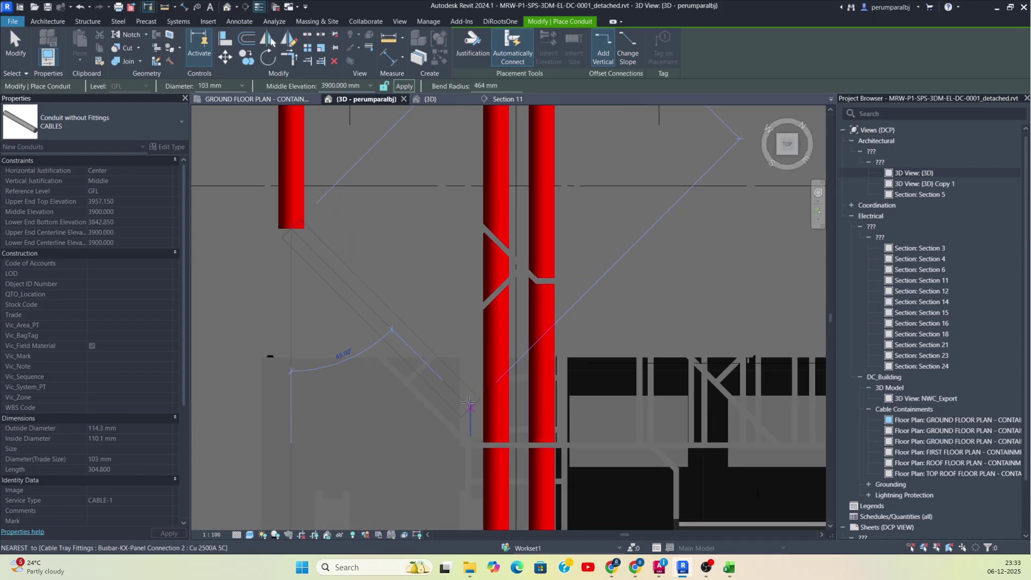
{"action": "left_click", "coordinate": [483, 414]}
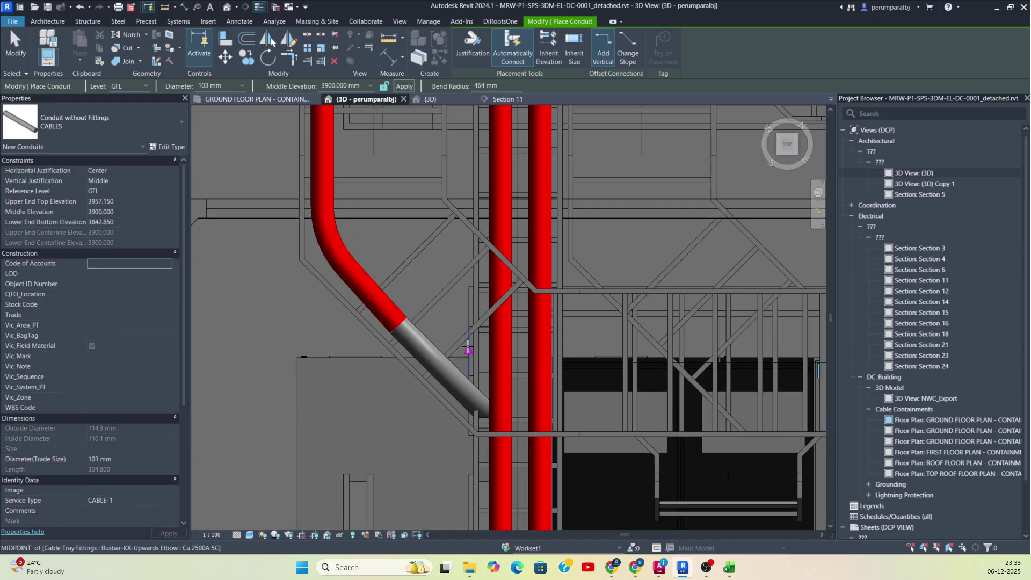
{"action": "key", "text": "ctrl+z"}
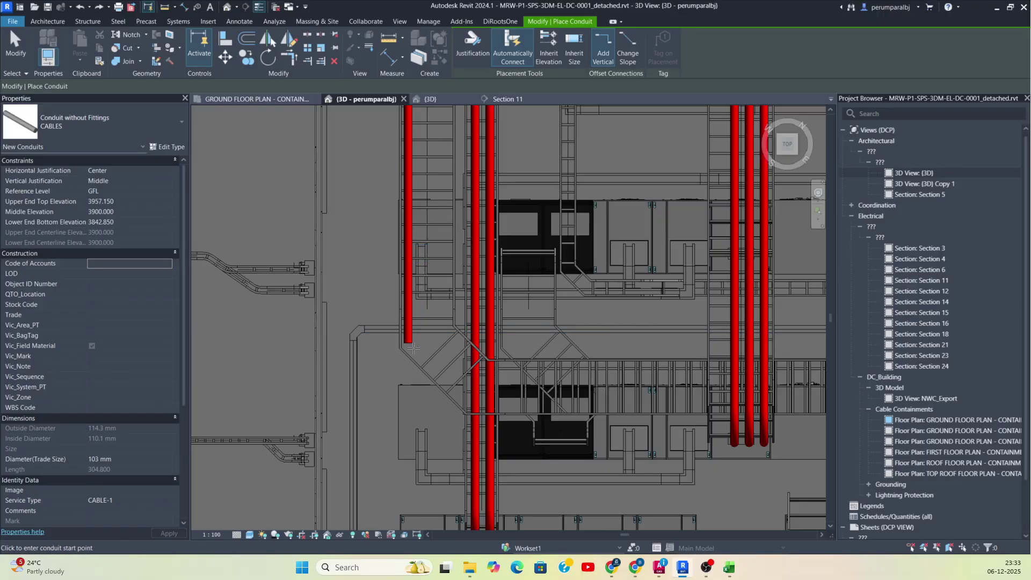
Continue the conduit diagonally along the ladder's angled bend, ending just before the two crossing conduits
{"action": "scroll", "coordinate": [408, 342], "scroll_direction": "up", "scroll_amount": 1}
{"action": "scroll", "coordinate": [475, 411], "scroll_direction": "up", "scroll_amount": 2}
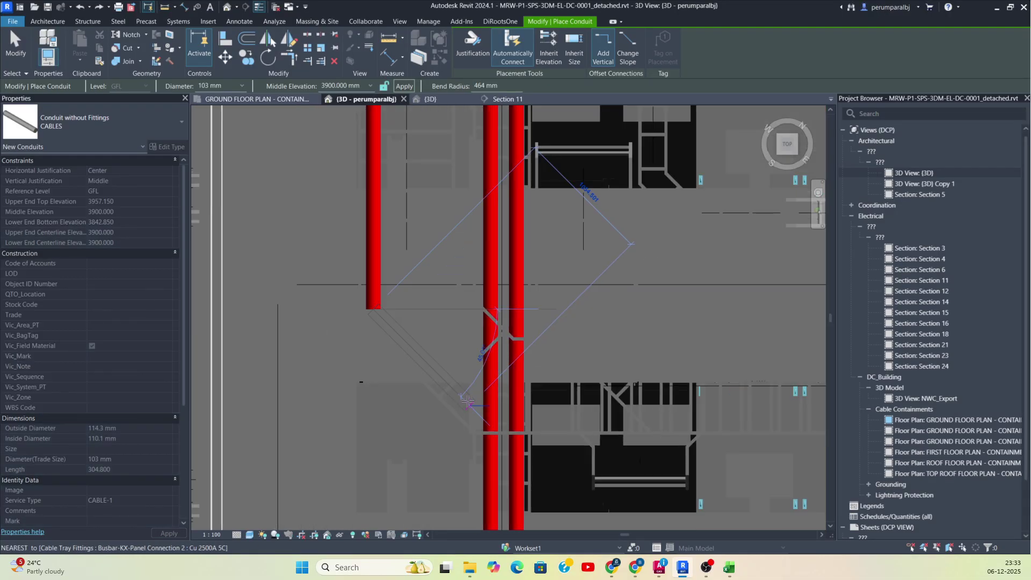
{"action": "scroll", "coordinate": [461, 397], "scroll_direction": "up", "scroll_amount": 2}
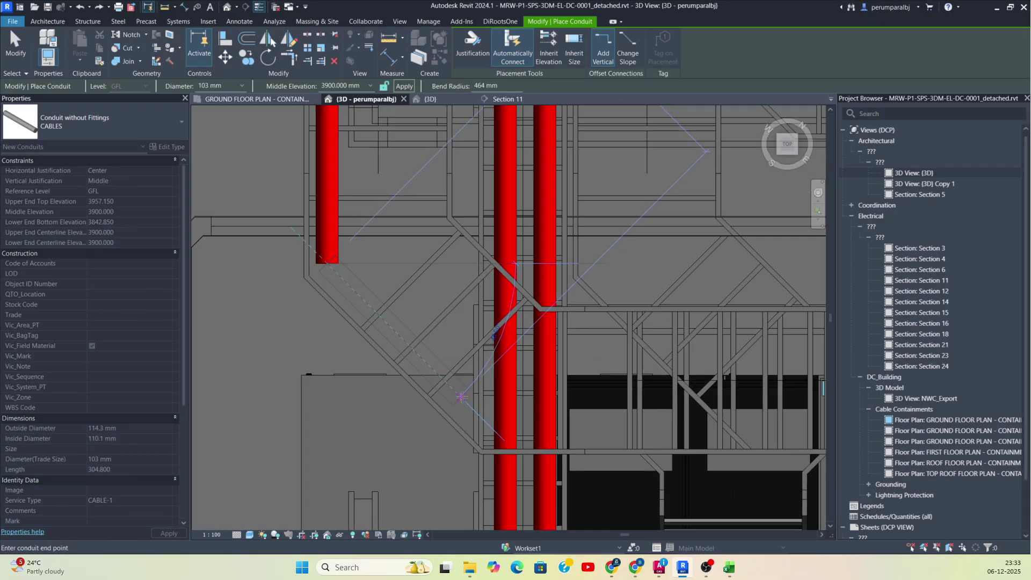
{"action": "left_click", "coordinate": [461, 398]}
Extend the conduit from its diagonal end along the cross ladder to just past the section box edge
{"action": "scroll", "coordinate": [414, 385], "scroll_direction": "down", "scroll_amount": 2}
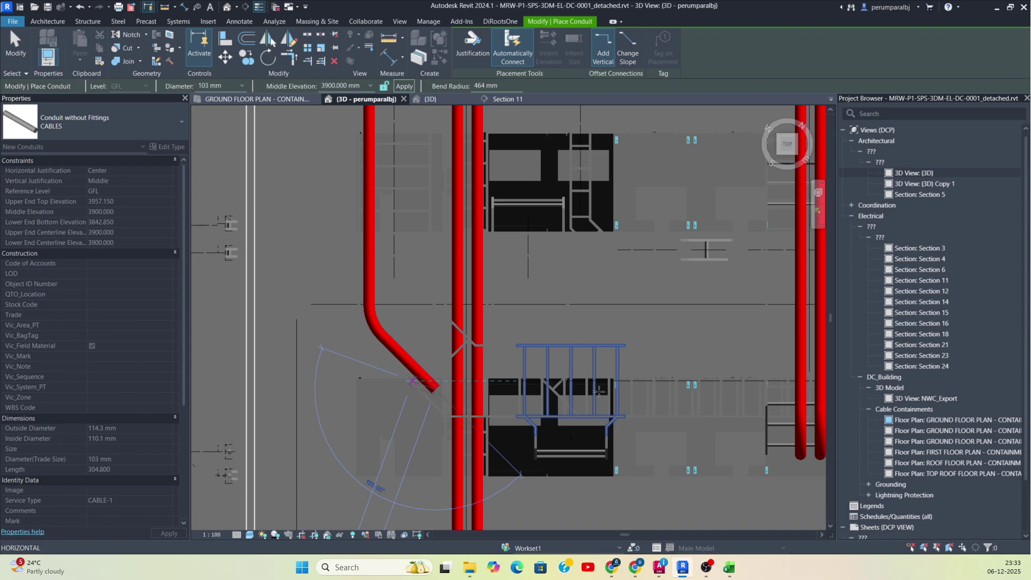
{"action": "middle_click_drag", "start_coordinate": [605, 391], "coordinate": [325, 323]}
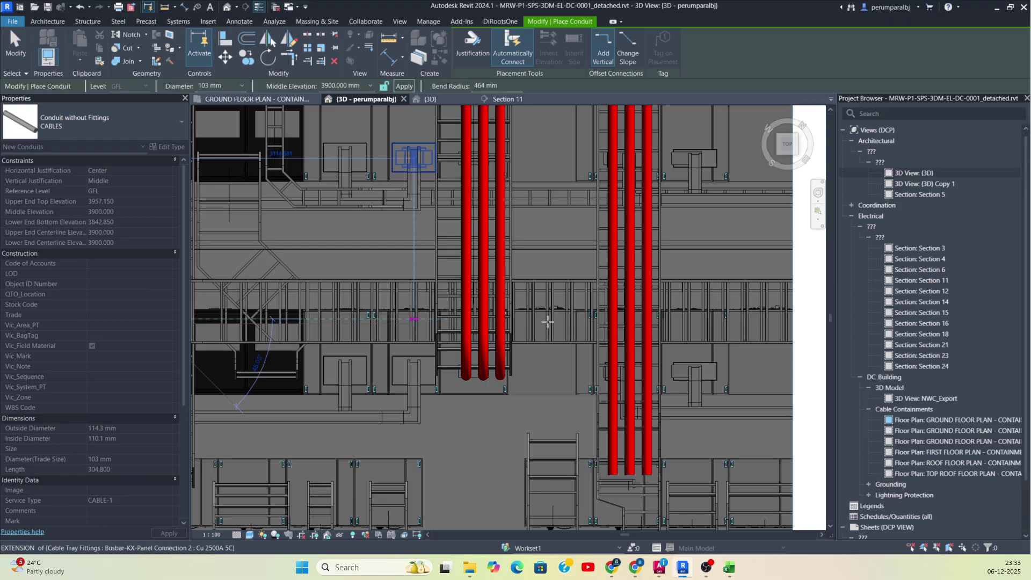
{"action": "middle_click_drag", "start_coordinate": [206, 288], "coordinate": [595, 327]}
{"action": "scroll", "coordinate": [594, 326], "scroll_direction": "up", "scroll_amount": 3}
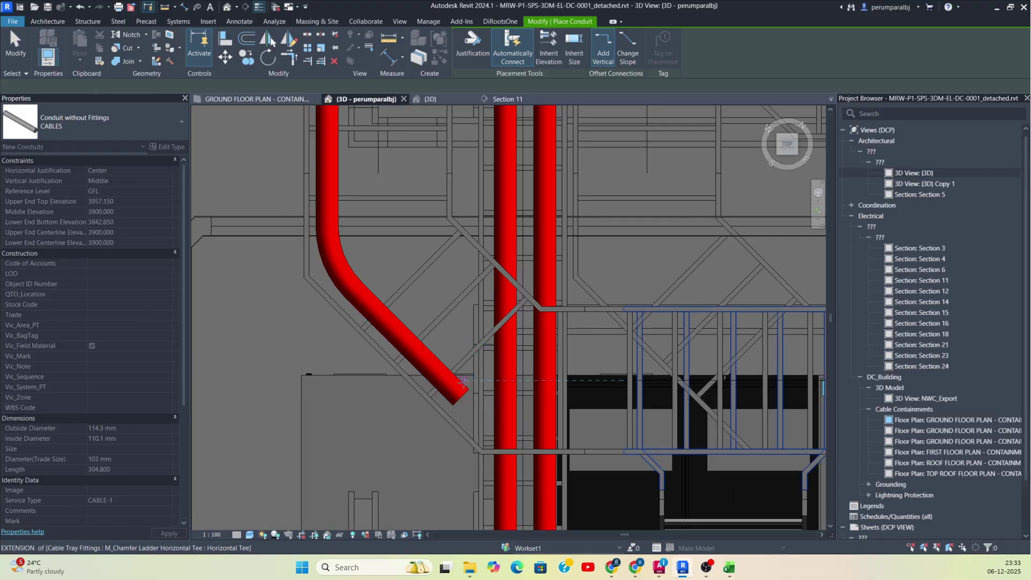
{"action": "left_click", "coordinate": [461, 396]}
{"action": "scroll", "coordinate": [629, 393], "scroll_direction": "down", "scroll_amount": 2}
{"action": "middle_click_drag", "start_coordinate": [628, 394], "coordinate": [186, 299]}
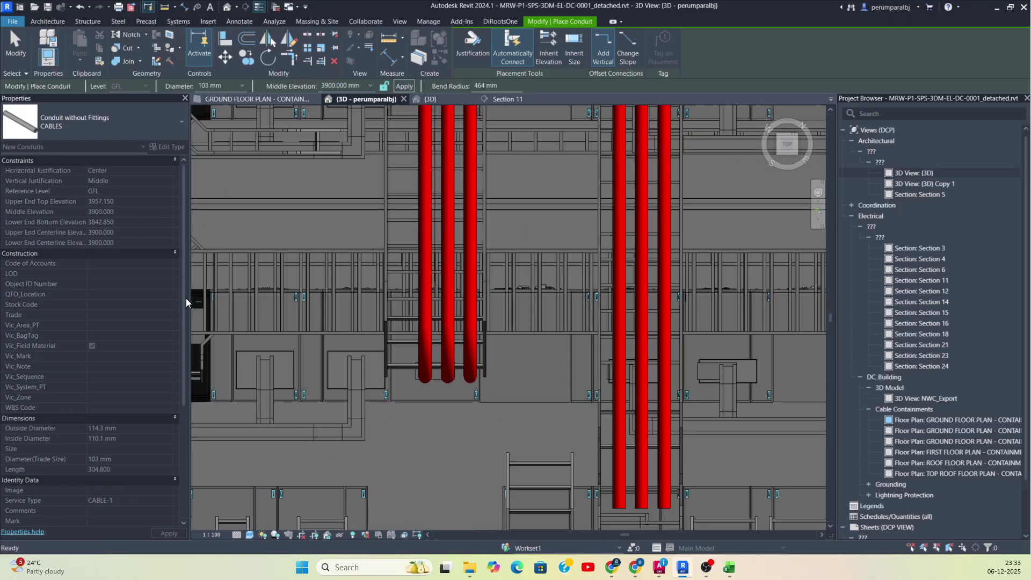
{"action": "scroll", "coordinate": [537, 302], "scroll_direction": "down", "scroll_amount": 3}
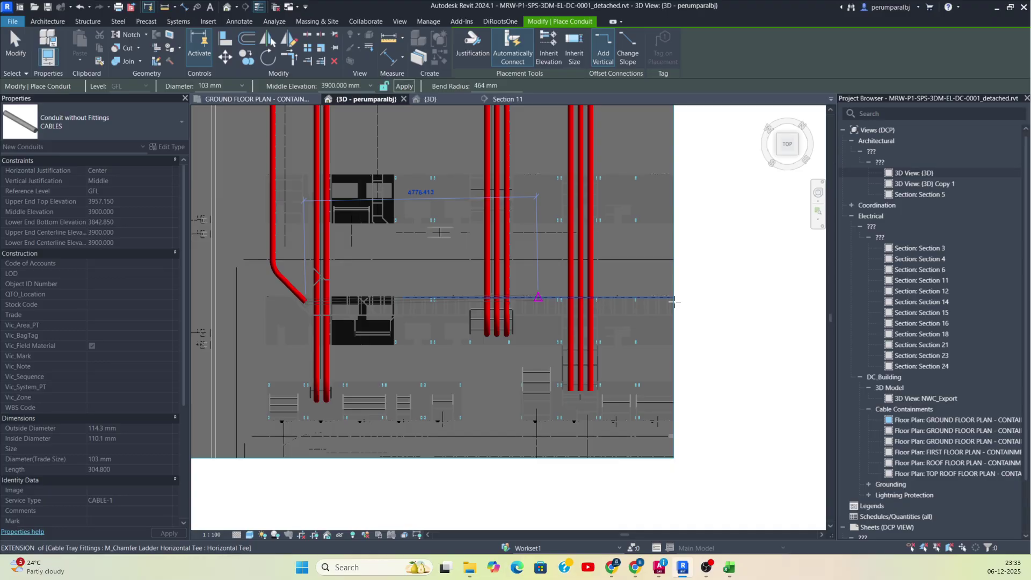
{"action": "scroll", "coordinate": [675, 301], "scroll_direction": "down", "scroll_amount": 2}
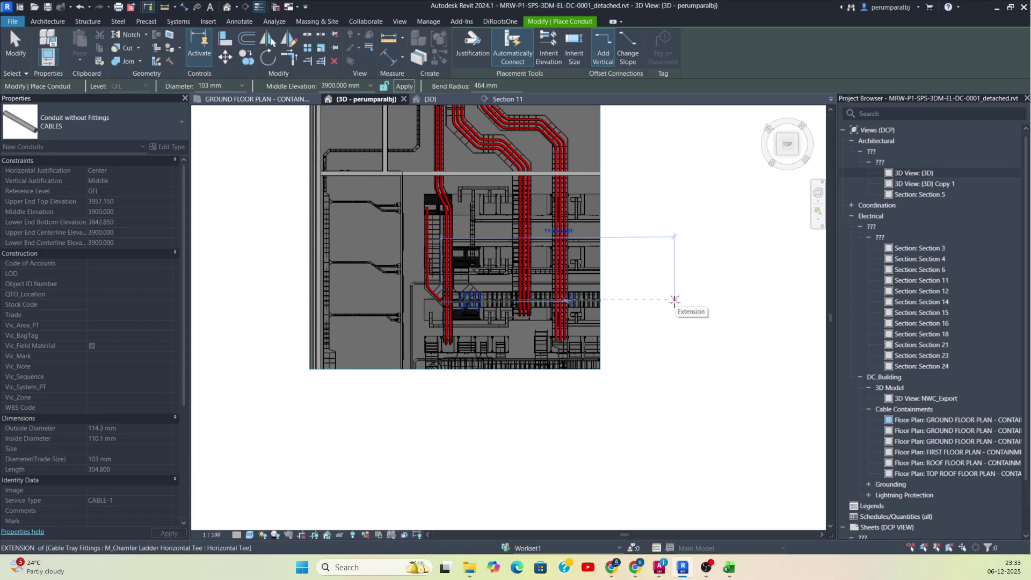
{"action": "left_click", "coordinate": [607, 298]}
{"action": "key", "text": "Escape"}
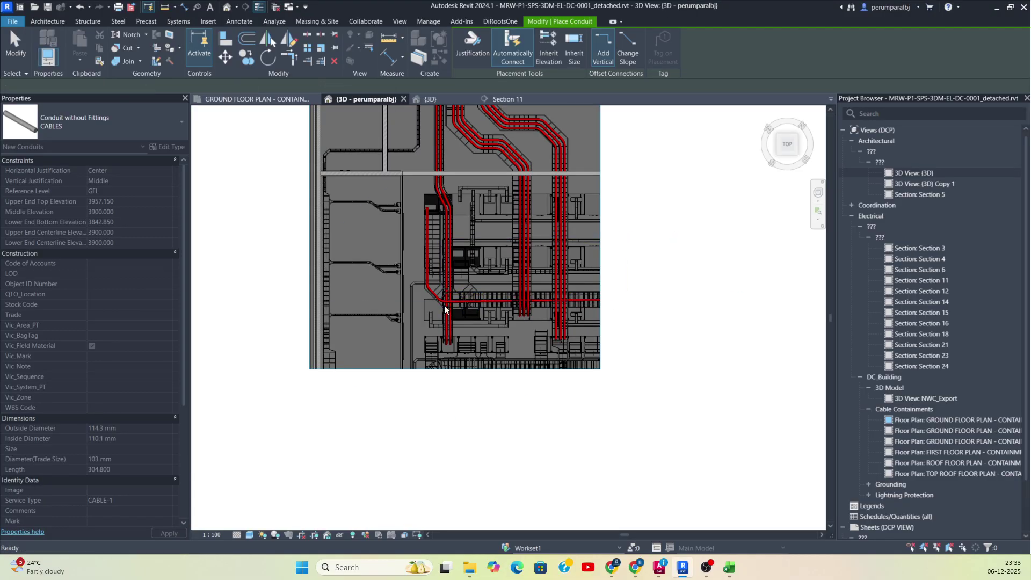
{"action": "key", "text": "Escape"}
Nudge the straight conduit on the cross ladder six increments toward the rail on the outer side of the bend
{"action": "scroll", "coordinate": [462, 303], "scroll_direction": "up", "scroll_amount": 6}
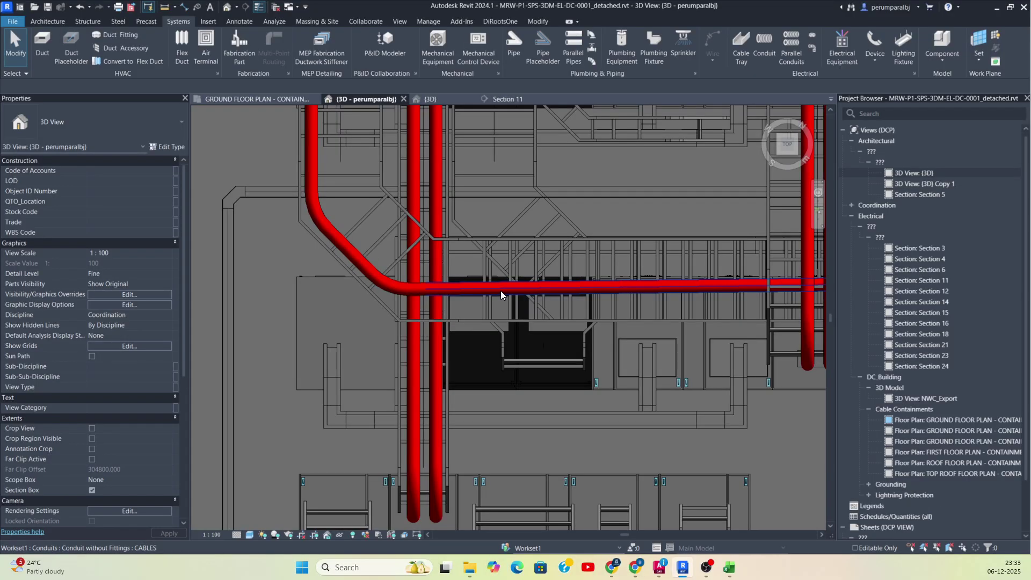
{"action": "left_click", "coordinate": [501, 293]}
{"action": "key", "text": "Down"}
{"action": "key", "text": "Down"}
{"action": "key", "text": "Down"}
{"action": "key", "text": "Down"}
{"action": "key", "text": "Down"}
{"action": "key", "text": "Down"}
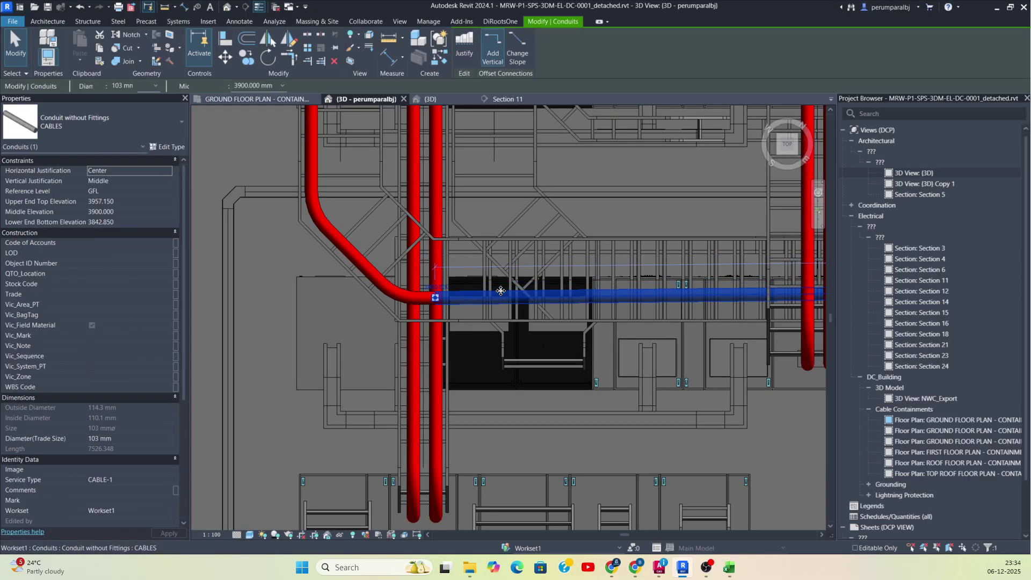
{"action": "key", "text": "Escape"}
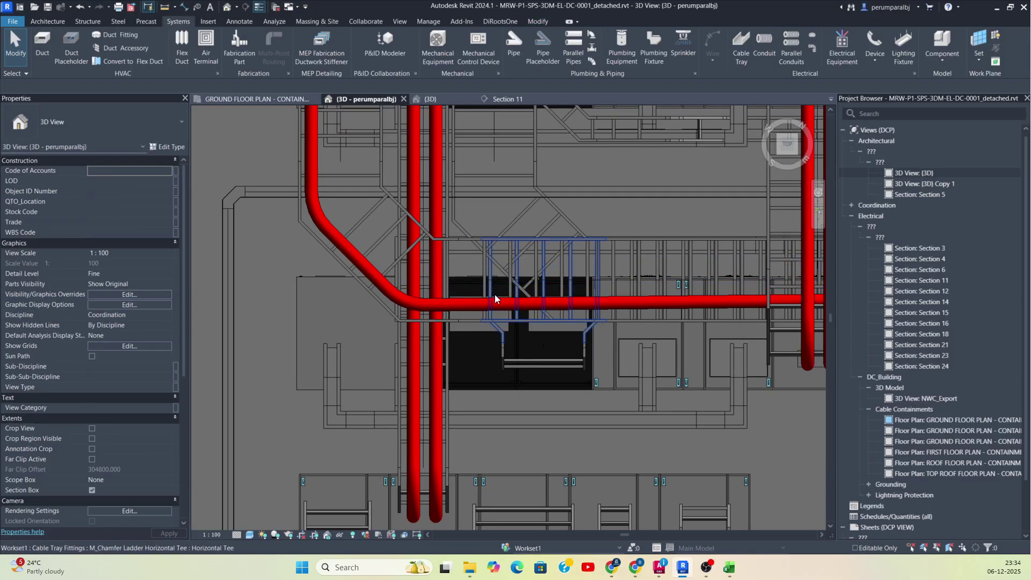
In the ground floor containment plan, move the Section 11 line over to the branch ladder's conduit beside panel ISO-FWU-P1-UPS-01A
{"action": "scroll", "coordinate": [530, 363], "scroll_direction": "down", "scroll_amount": 4}
{"action": "middle_click_drag", "start_coordinate": [508, 365], "coordinate": [538, 430], "text": "shift"}
{"action": "scroll", "coordinate": [503, 333], "scroll_direction": "up", "scroll_amount": 5}
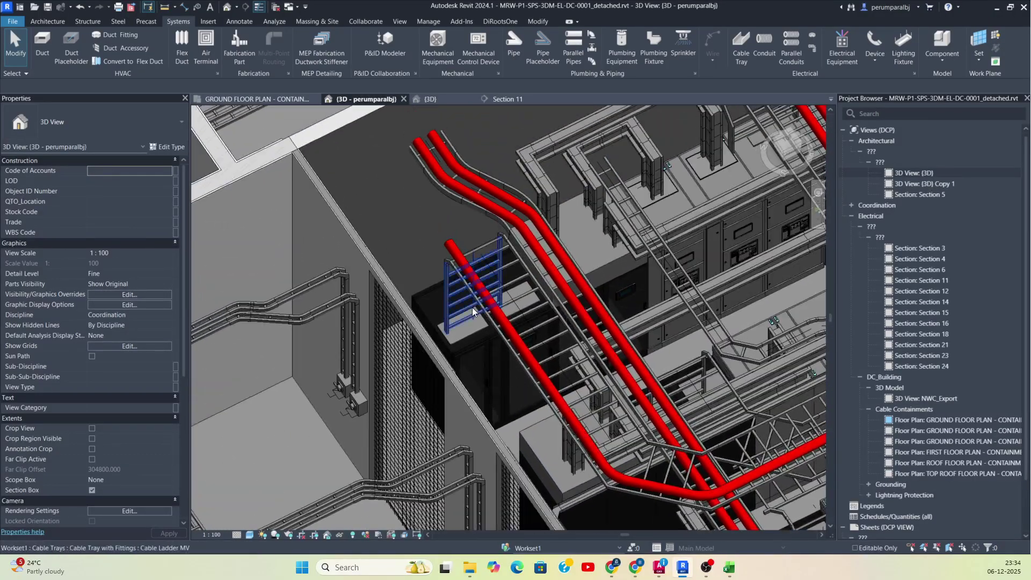
{"action": "left_click", "coordinate": [275, 99]}
{"action": "scroll", "coordinate": [632, 373], "scroll_direction": "down", "scroll_amount": 5}
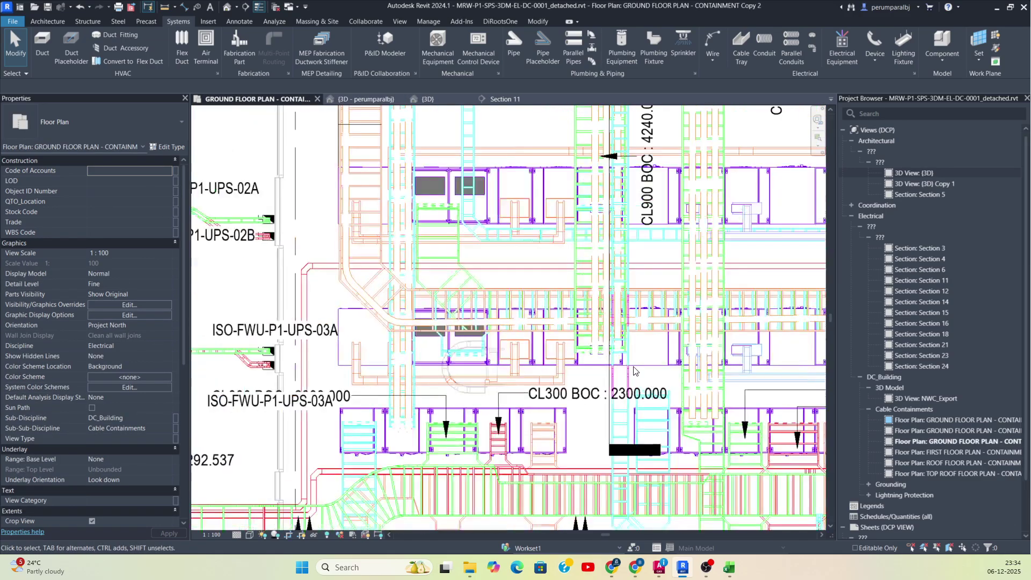
{"action": "middle_click_drag", "start_coordinate": [614, 425], "coordinate": [623, 471]}
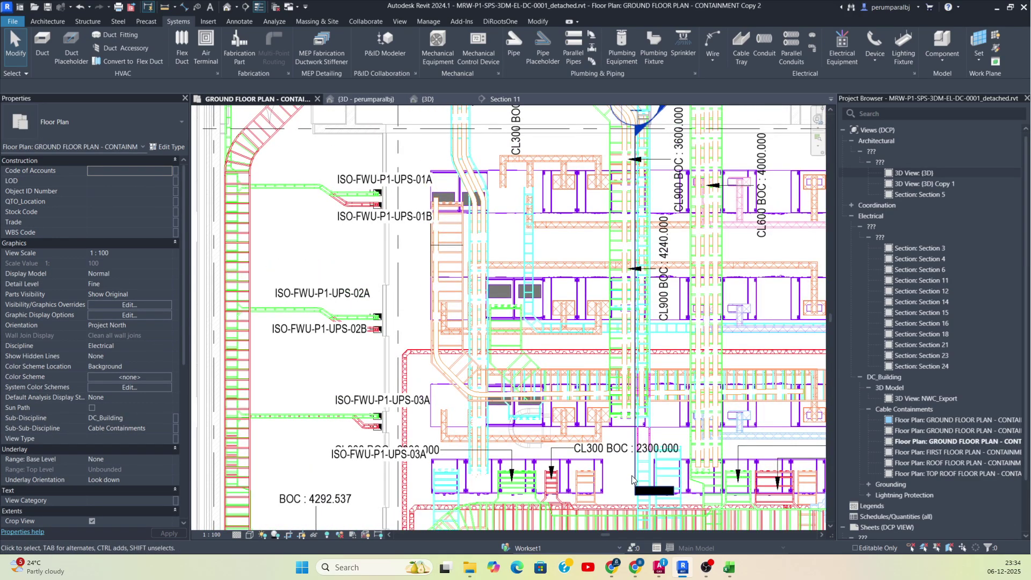
{"action": "scroll", "coordinate": [633, 476], "scroll_direction": "up", "scroll_amount": 3}
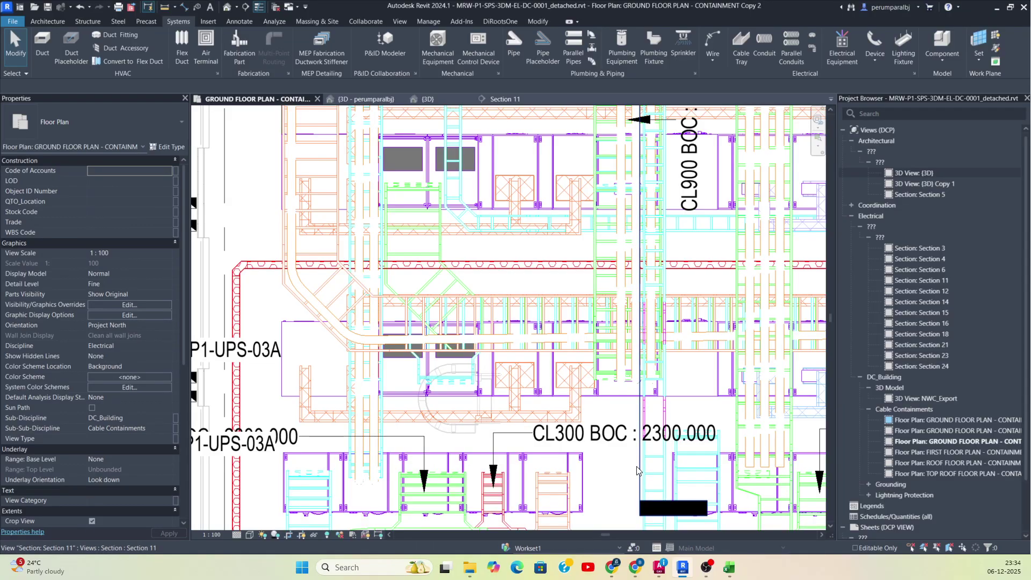
{"action": "left_click", "coordinate": [638, 471]}
{"action": "scroll", "coordinate": [639, 451], "scroll_direction": "down", "scroll_amount": 2}
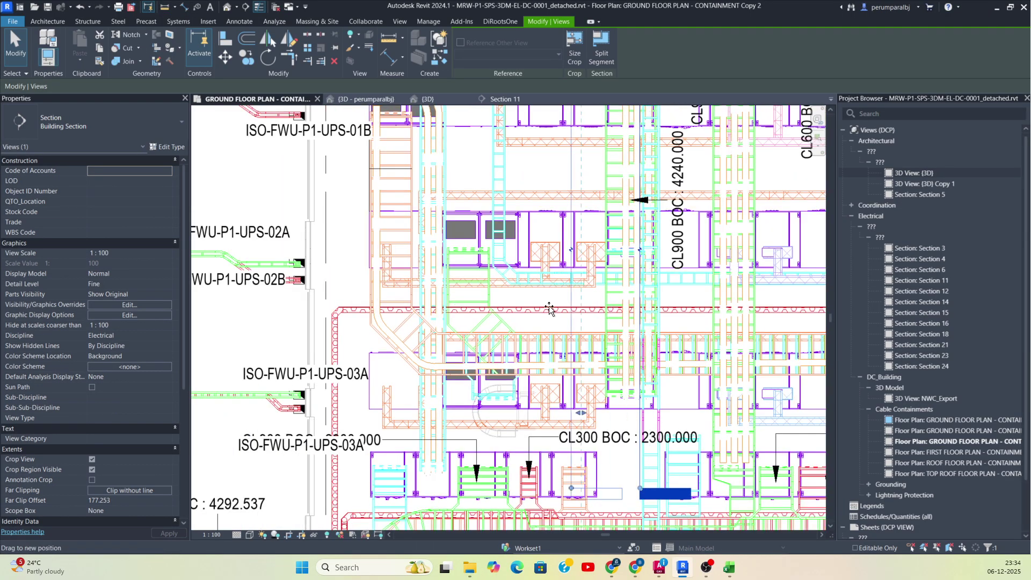
{"action": "left_click_drag", "start_coordinate": [375, 277], "coordinate": [376, 276]}
{"action": "scroll", "coordinate": [403, 243], "scroll_direction": "down", "scroll_amount": 1}
{"action": "middle_click_drag", "start_coordinate": [411, 247], "coordinate": [447, 453]}
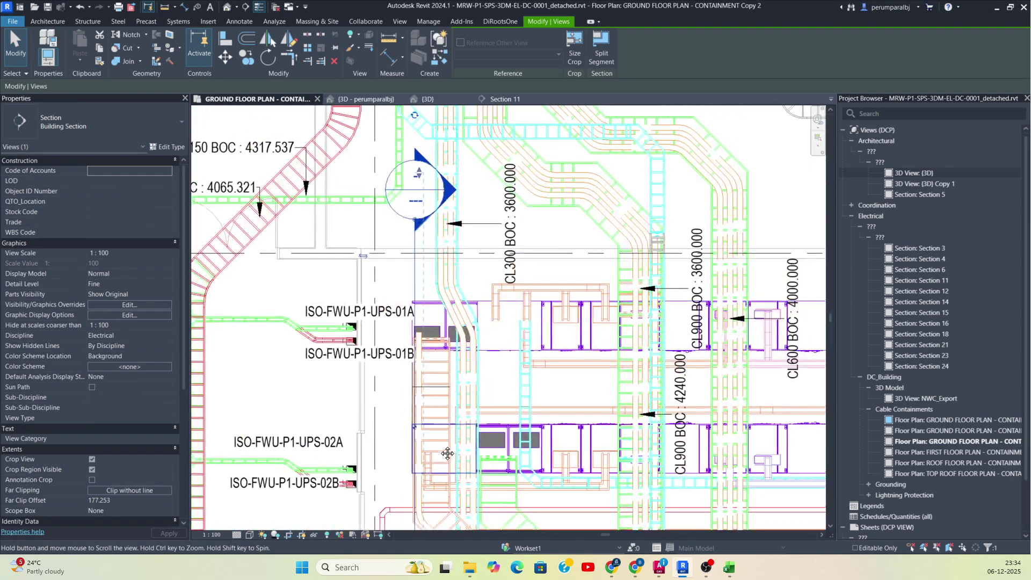
{"action": "scroll", "coordinate": [416, 353], "scroll_direction": "up", "scroll_amount": 3}
{"action": "scroll", "coordinate": [416, 356], "scroll_direction": "up", "scroll_amount": 2}
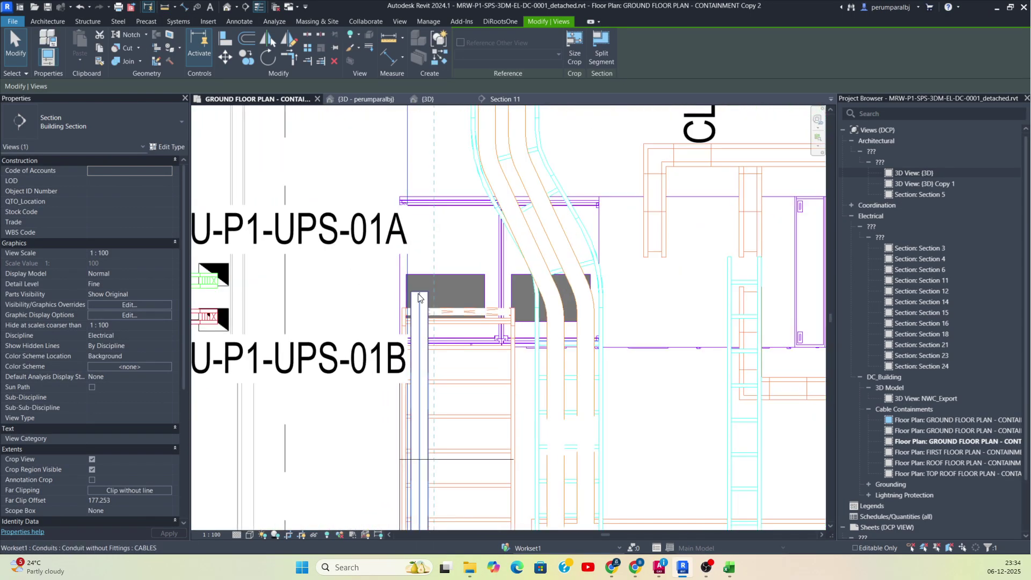
In the Section 11 view, draw a vertical conduit from the horizontal conduit's open end down to just above the panel top
{"action": "right_click", "coordinate": [407, 144]}
{"action": "left_click", "coordinate": [451, 202]}
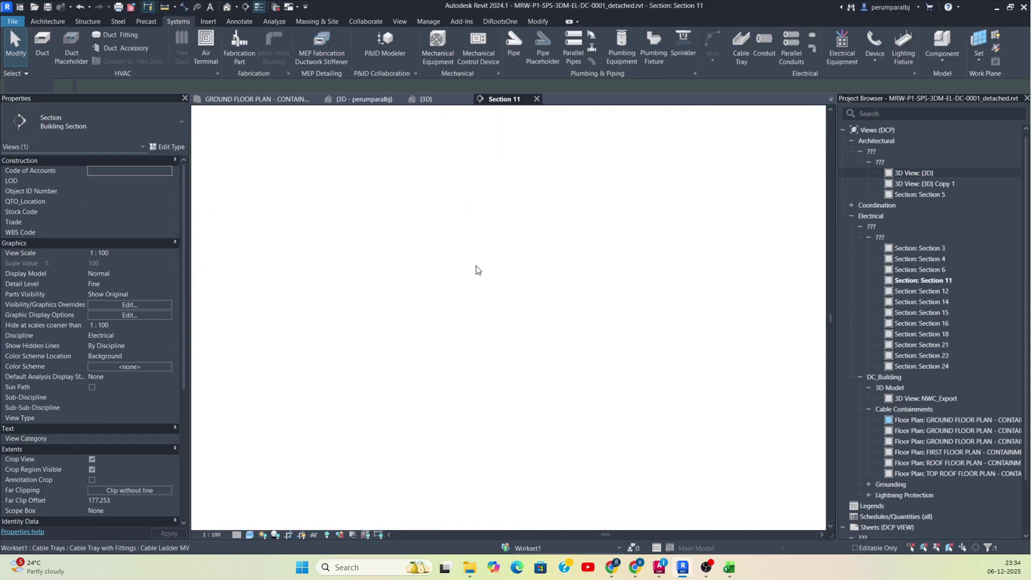
{"action": "scroll", "coordinate": [443, 262], "scroll_direction": "up", "scroll_amount": 2}
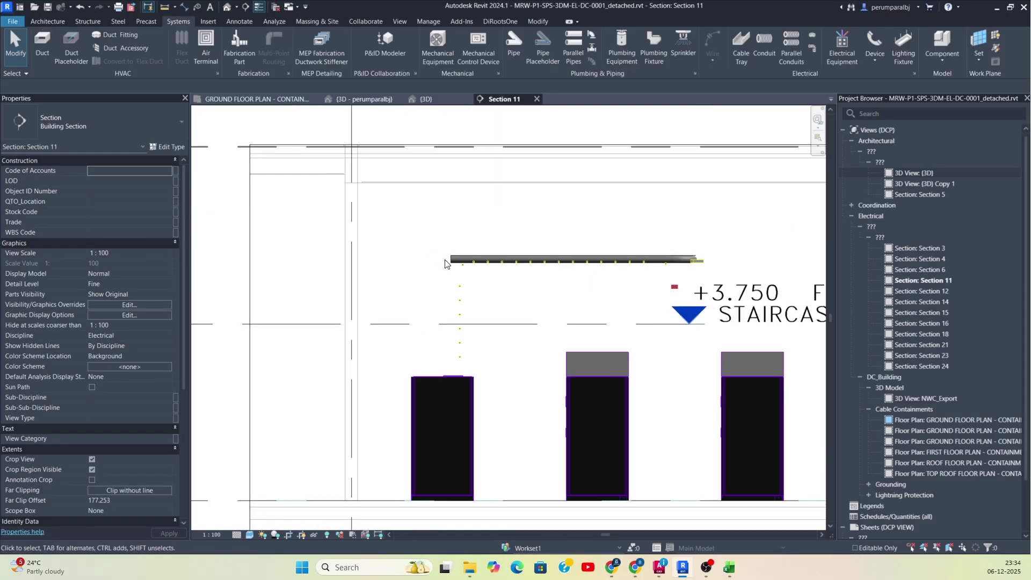
{"action": "right_click", "coordinate": [448, 265]}
{"action": "left_click", "coordinate": [480, 313]}
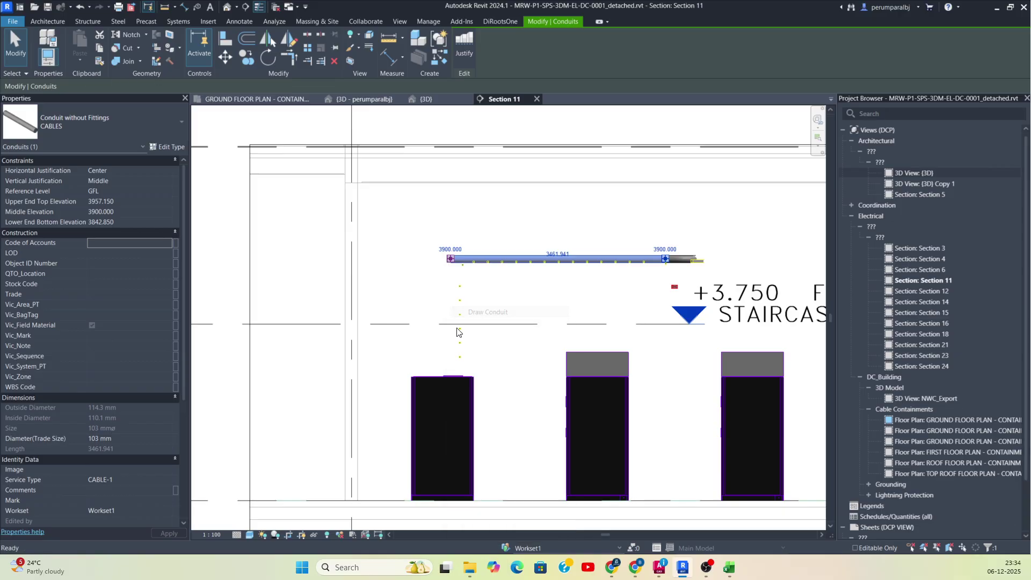
{"action": "left_click", "coordinate": [451, 379]}
{"action": "scroll", "coordinate": [451, 376], "scroll_direction": "up", "scroll_amount": 3}
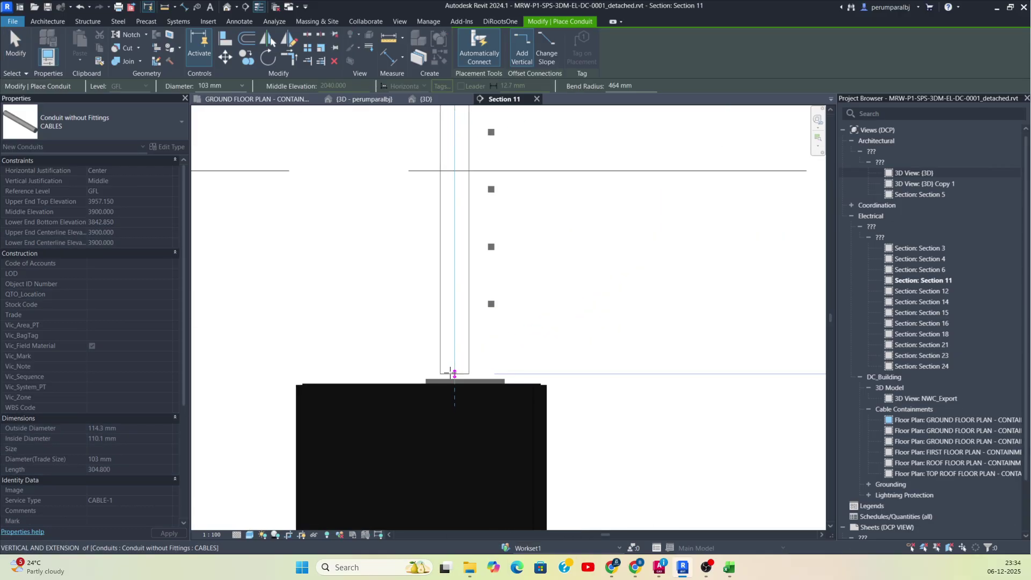
In the 3D view, create parallel conduits from the whole branch conduit run, with horizontal number 4 and horizontal offset 175, toward the ladder's inner side
{"action": "left_click", "coordinate": [274, 99]}
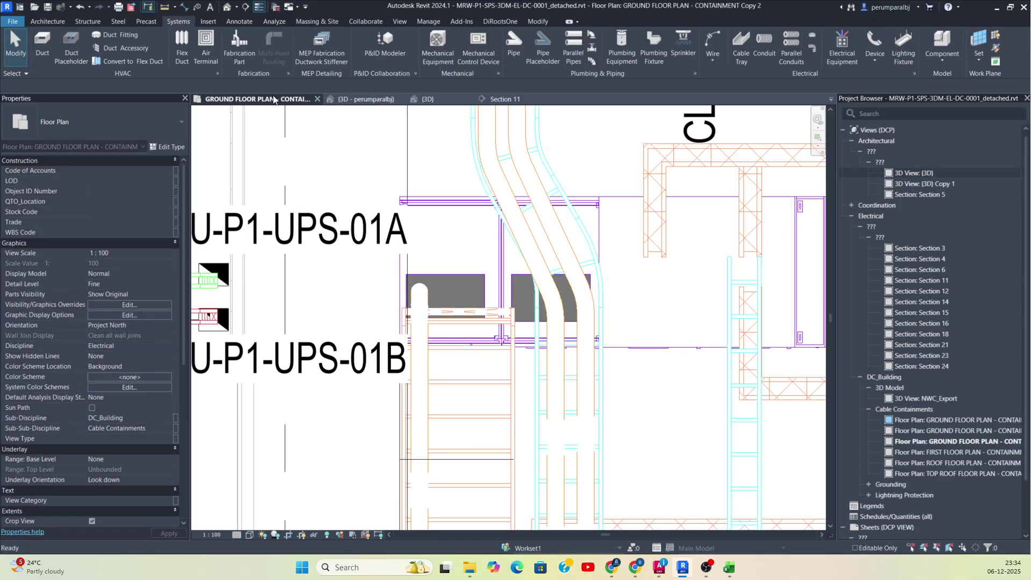
{"action": "left_click", "coordinate": [354, 100]}
{"action": "scroll", "coordinate": [408, 342], "scroll_direction": "down", "scroll_amount": 2}
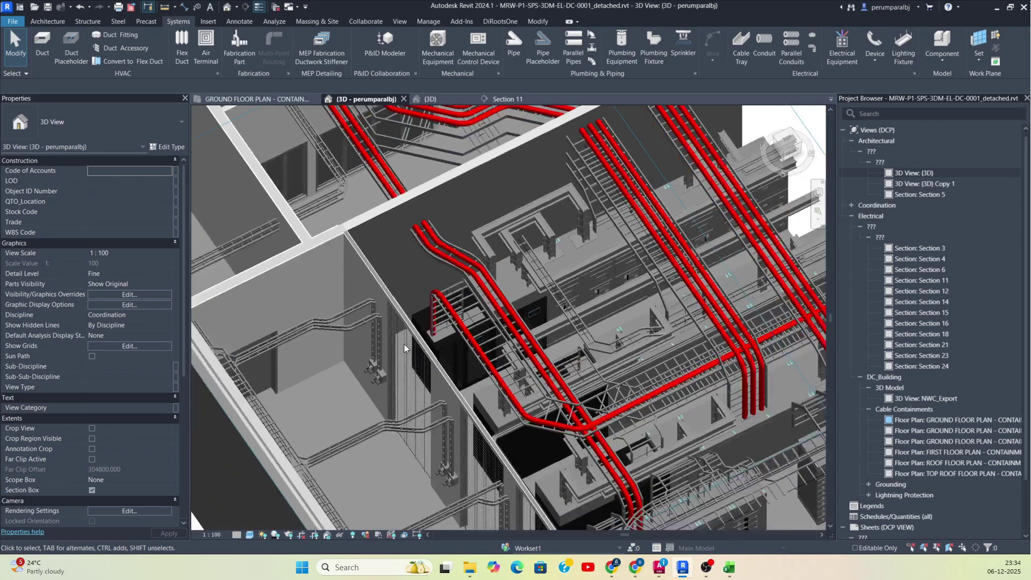
{"action": "middle_click_drag", "start_coordinate": [404, 344], "coordinate": [380, 343]}
{"action": "scroll", "coordinate": [354, 368], "scroll_direction": "down", "scroll_amount": 2}
{"action": "scroll", "coordinate": [322, 379], "scroll_direction": "up", "scroll_amount": 2}
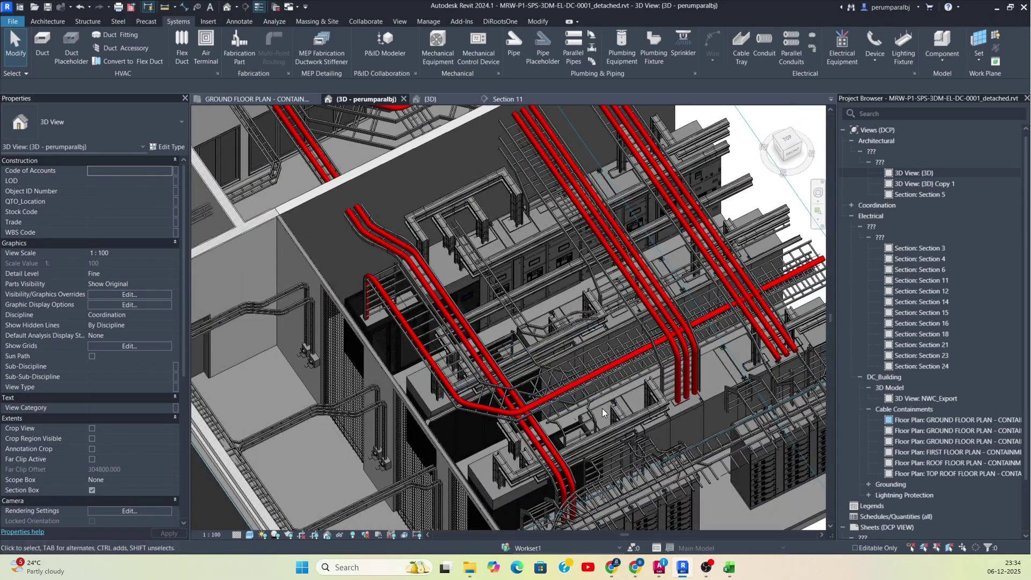
{"action": "scroll", "coordinate": [545, 408], "scroll_direction": "up", "scroll_amount": 3}
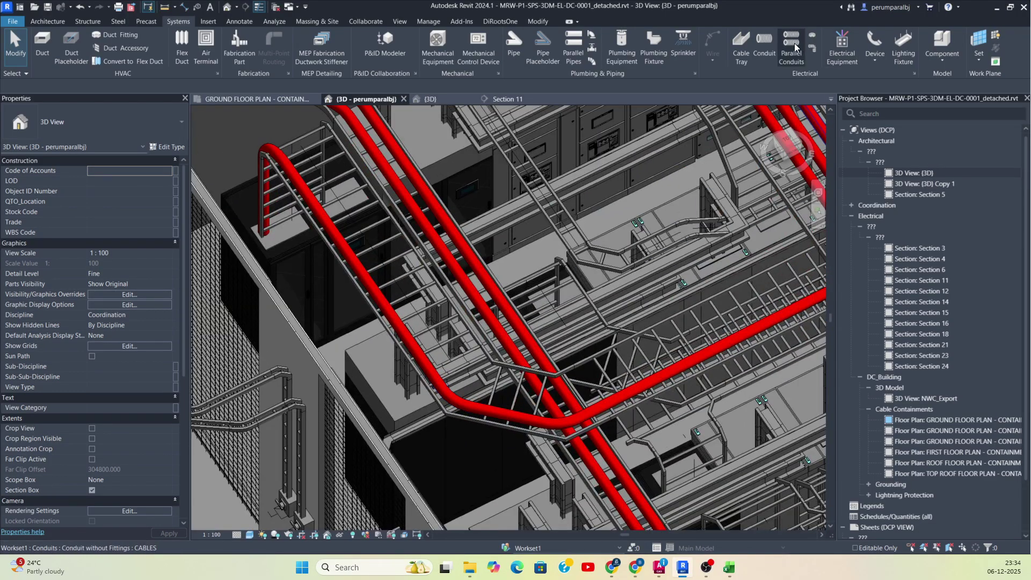
{"action": "left_click", "coordinate": [794, 43]}
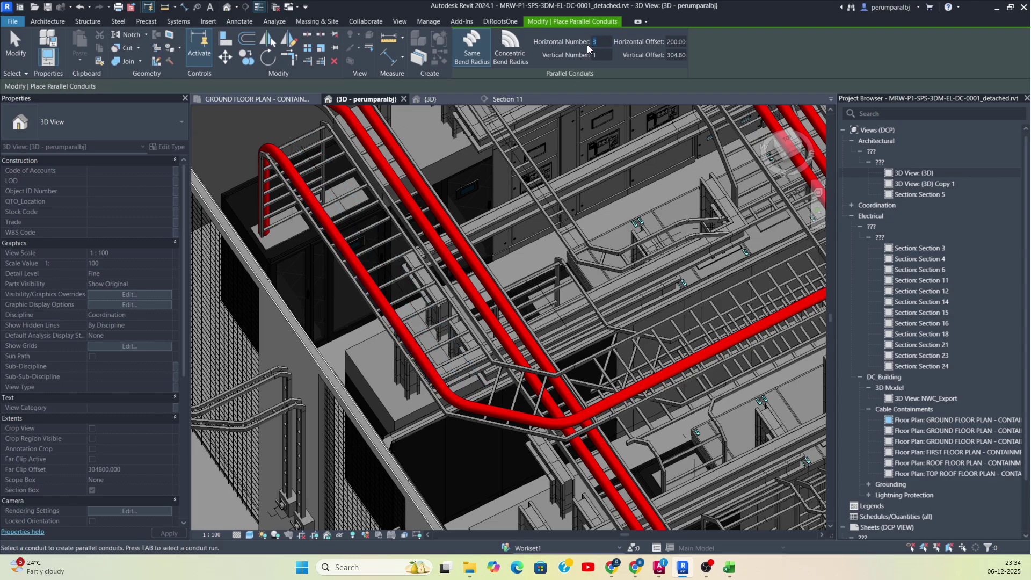
{"action": "type", "text": "4"}
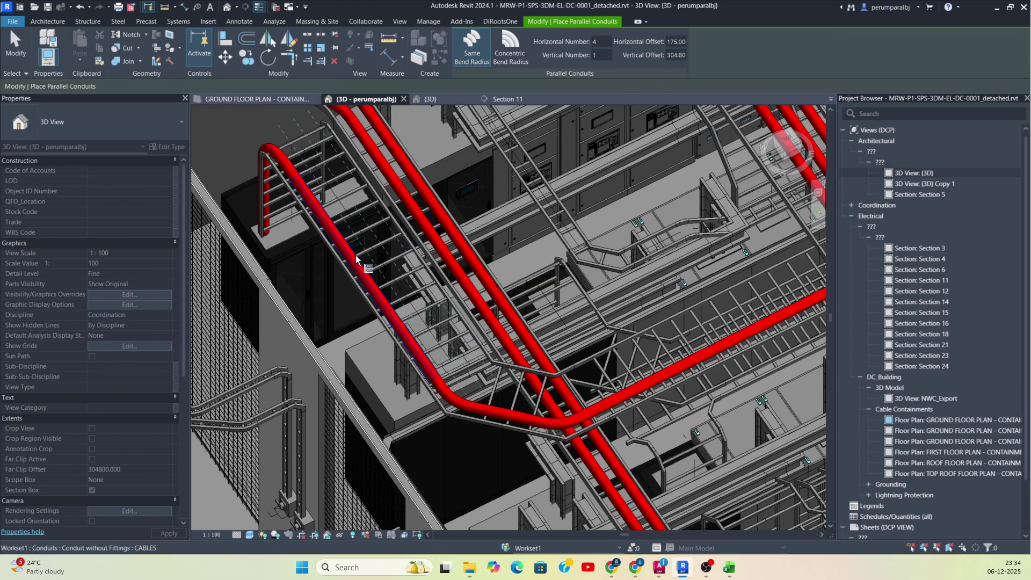
{"action": "key", "text": "Tab"}
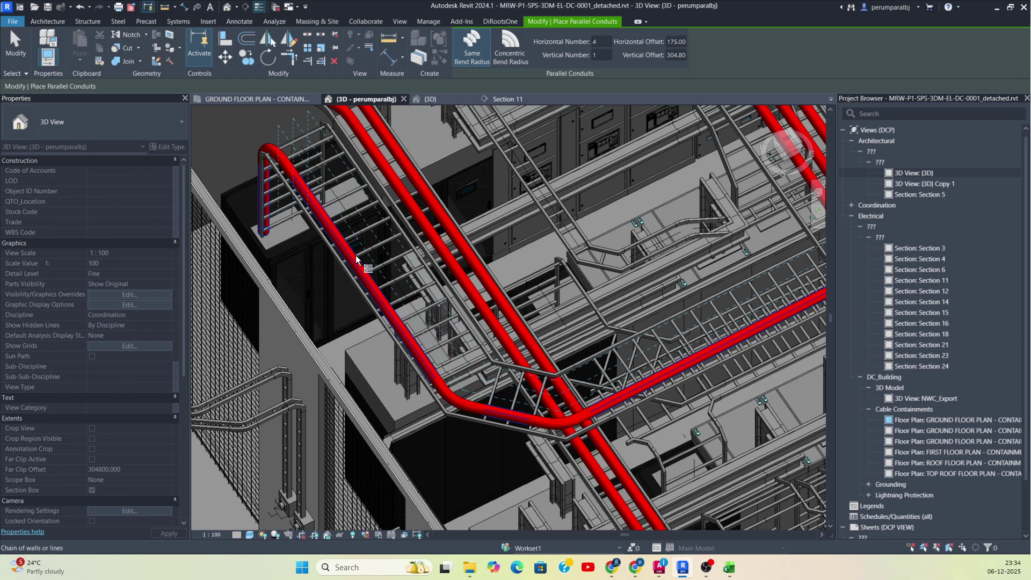
{"action": "left_click", "coordinate": [355, 255]}
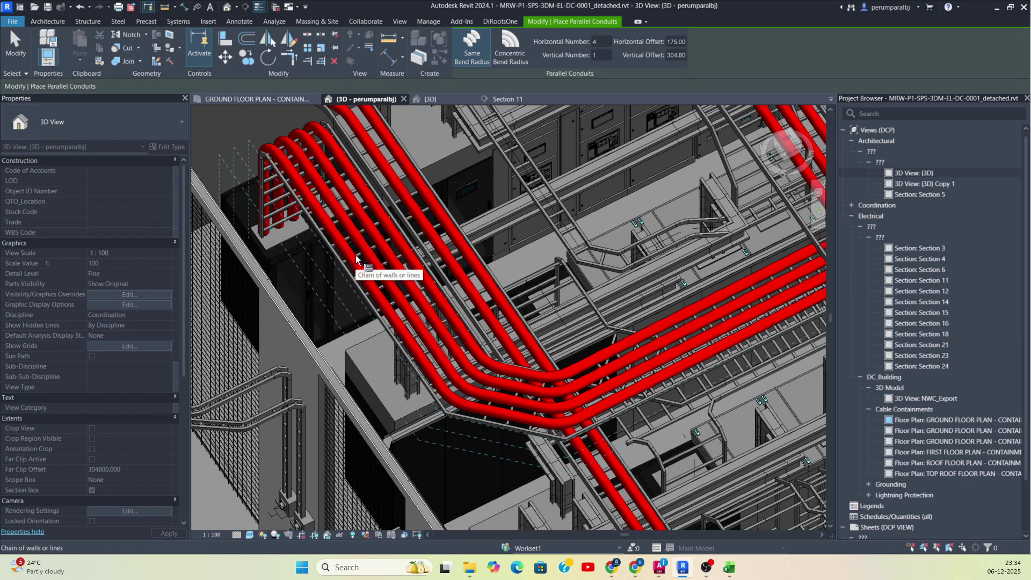
{"action": "key", "text": "Escape"}
From the top 3D view, shift the four parallel conduits on the cross ladder slightly toward the rail on the outer side of the bend
{"action": "scroll", "coordinate": [355, 265], "scroll_direction": "down", "scroll_amount": 2}
{"action": "middle_click_drag", "start_coordinate": [603, 280], "coordinate": [481, 399]}
{"action": "middle_click_drag", "start_coordinate": [484, 317], "coordinate": [520, 473]}
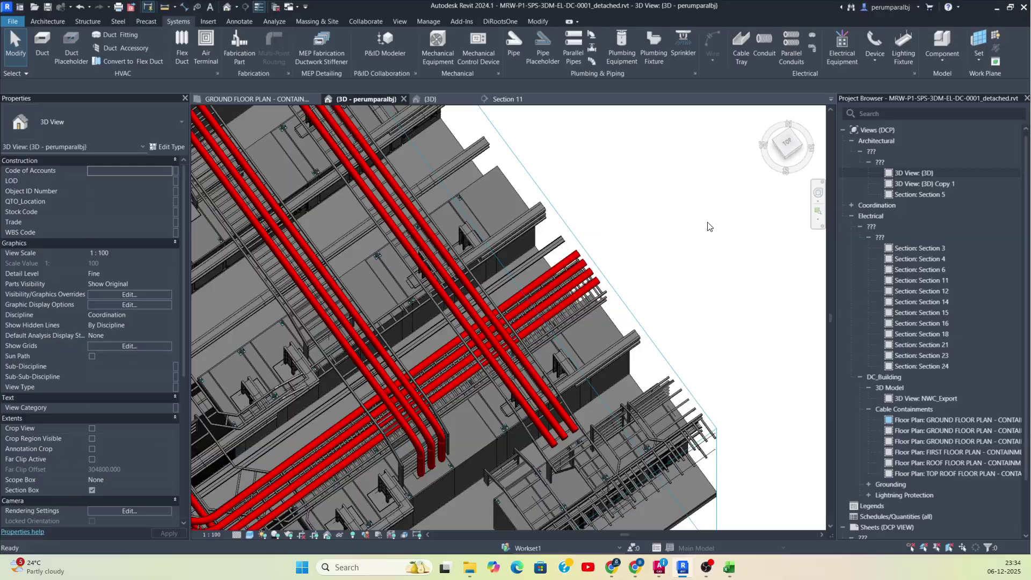
{"action": "left_click", "coordinate": [789, 142]}
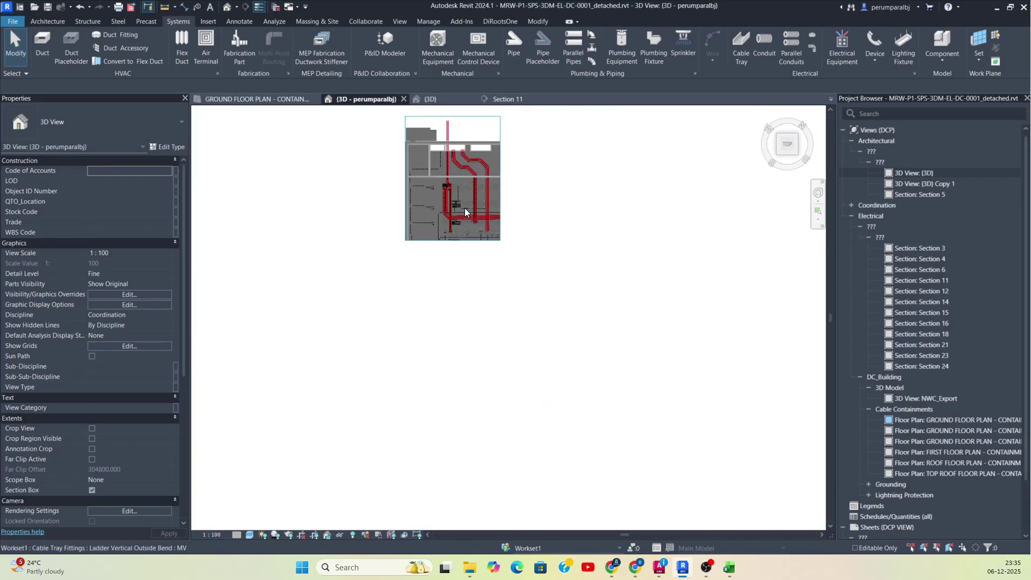
{"action": "scroll", "coordinate": [465, 209], "scroll_direction": "up", "scroll_amount": 8}
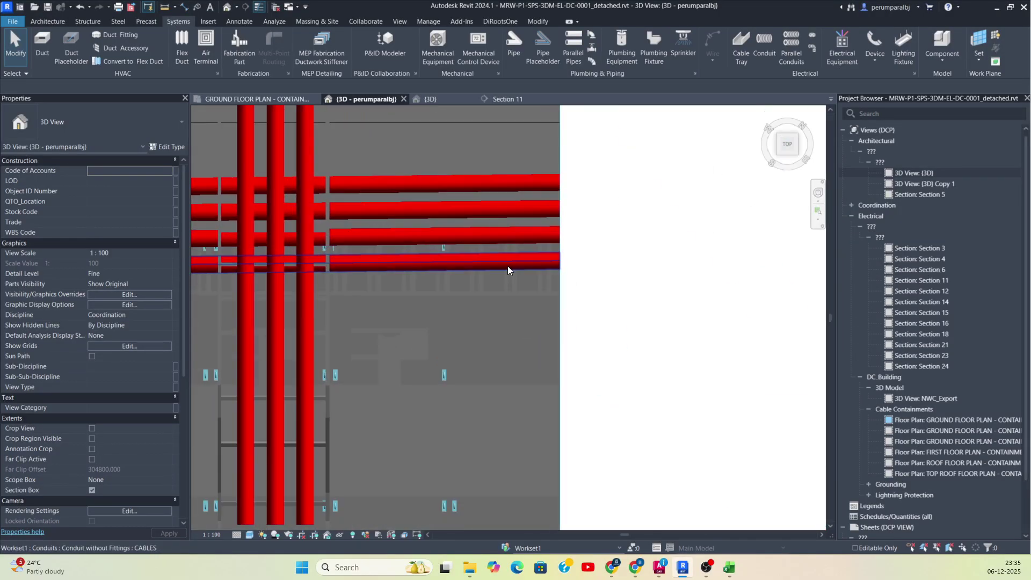
{"action": "left_click", "coordinate": [563, 268]}
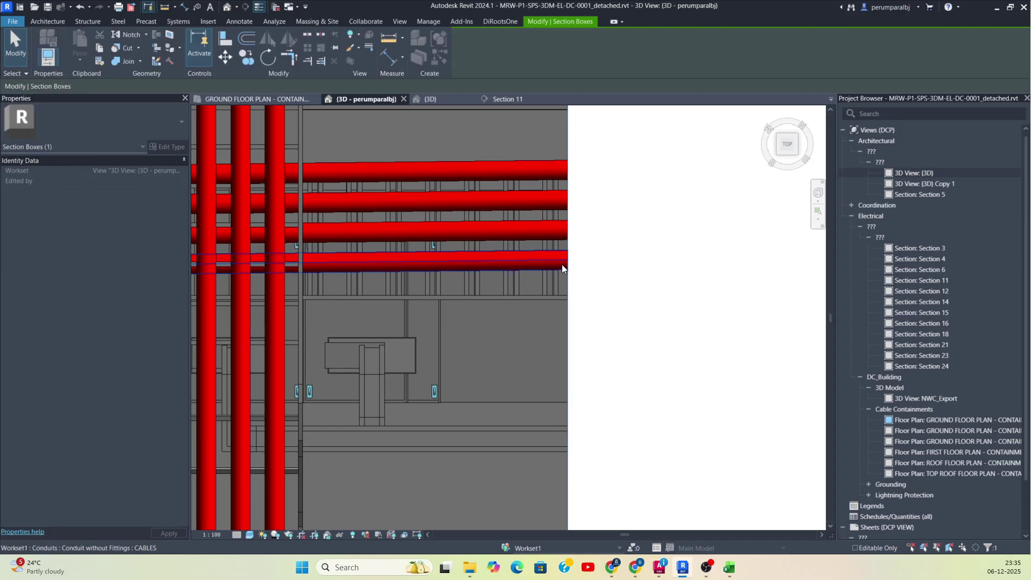
{"action": "left_click", "coordinate": [529, 262]}
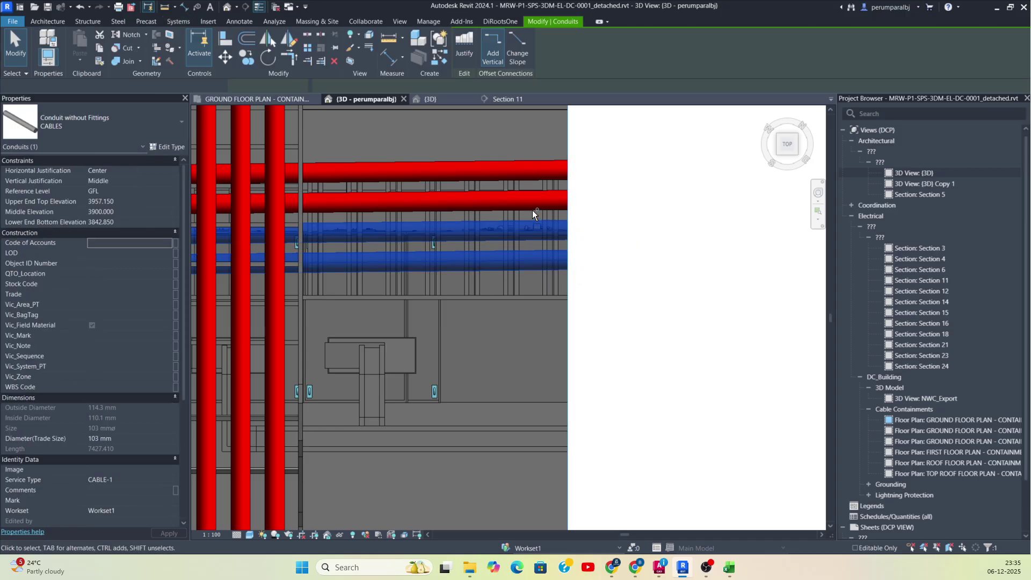
{"action": "left_click", "coordinate": [533, 204], "text": "ctrl"}
{"action": "left_click", "coordinate": [537, 171], "text": "ctrl"}
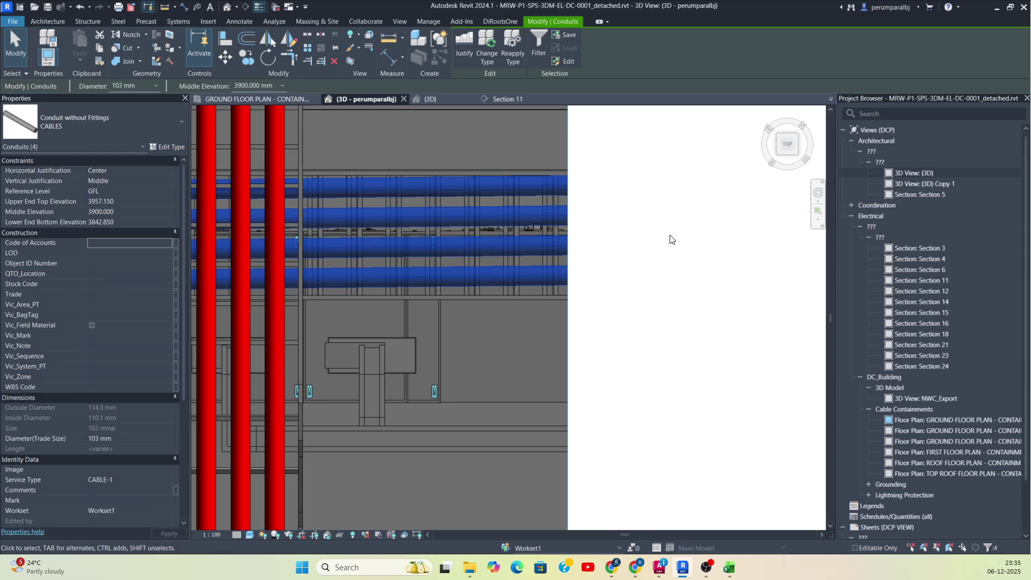
{"action": "scroll", "coordinate": [731, 312], "scroll_direction": "down", "scroll_amount": 5}
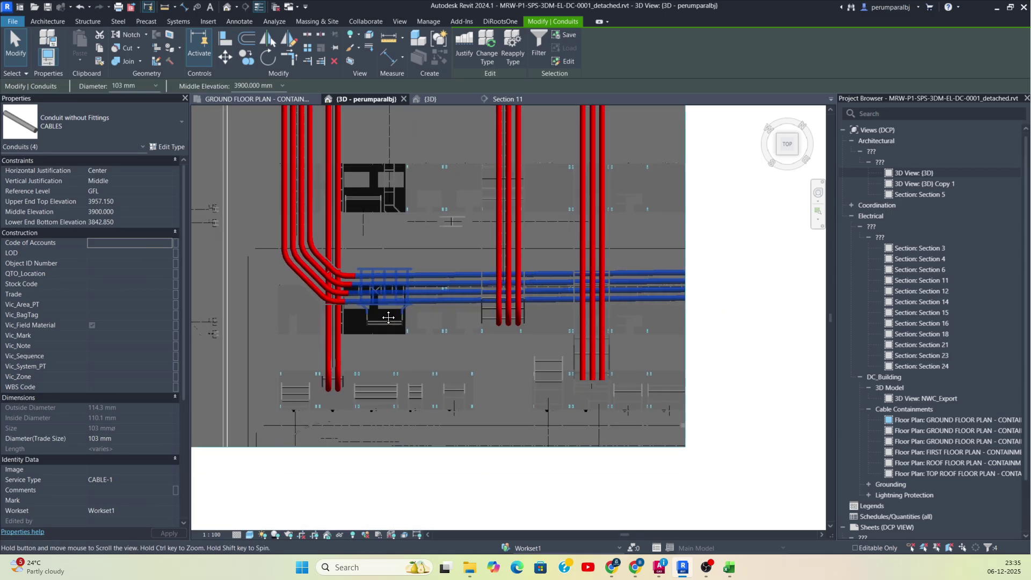
{"action": "middle_click_drag", "start_coordinate": [362, 347], "coordinate": [467, 285]}
{"action": "key", "text": "Escape"}
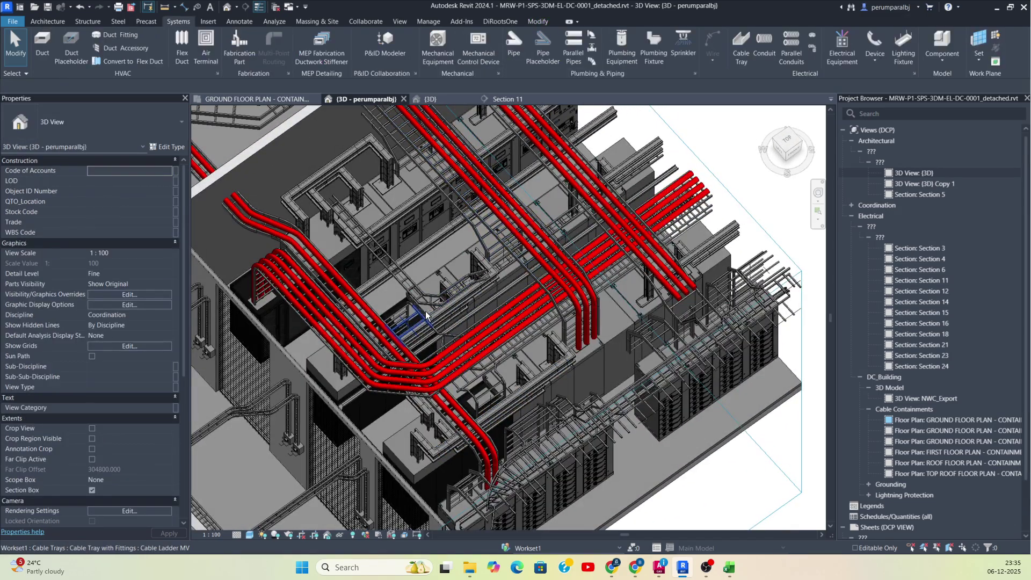
{"action": "middle_click_drag", "start_coordinate": [421, 314], "coordinate": [511, 428], "text": "shift"}
{"action": "scroll", "coordinate": [469, 300], "scroll_direction": "up", "scroll_amount": 5}
{"action": "middle_click_drag", "start_coordinate": [322, 349], "coordinate": [297, 425], "text": "shift"}
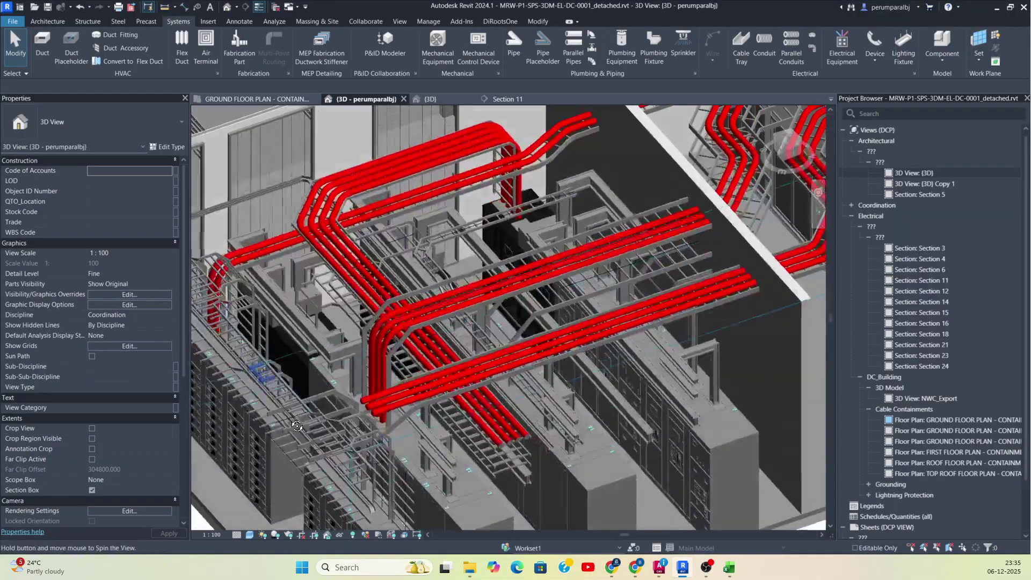